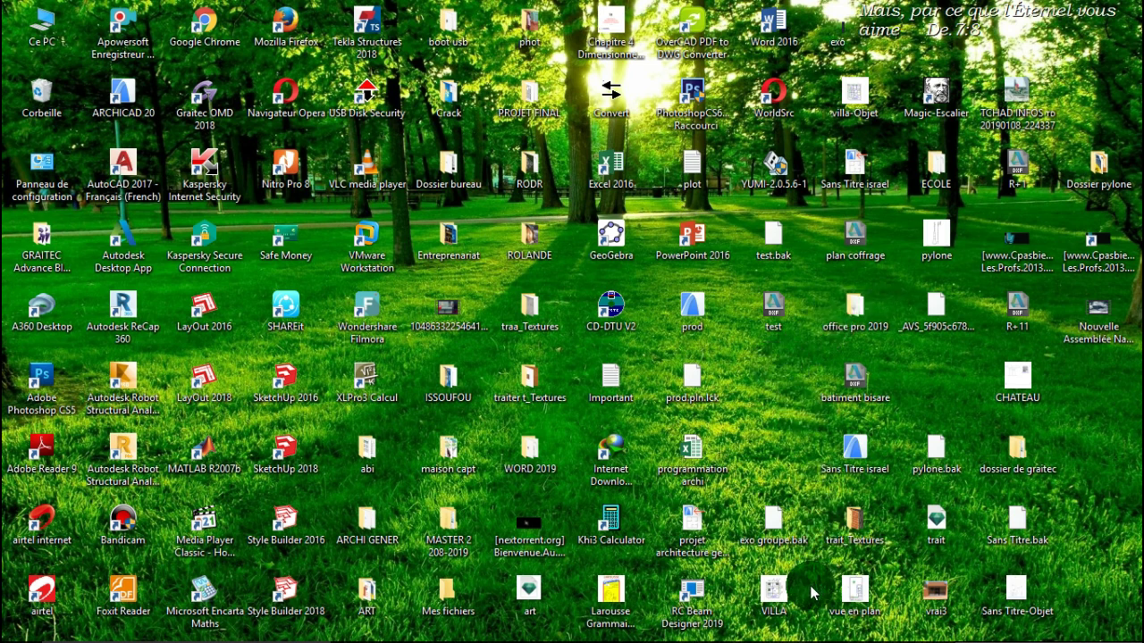
Step: Open the Dossier pylone folder from the desktop and maximize its window
mouse_move(751, 635)
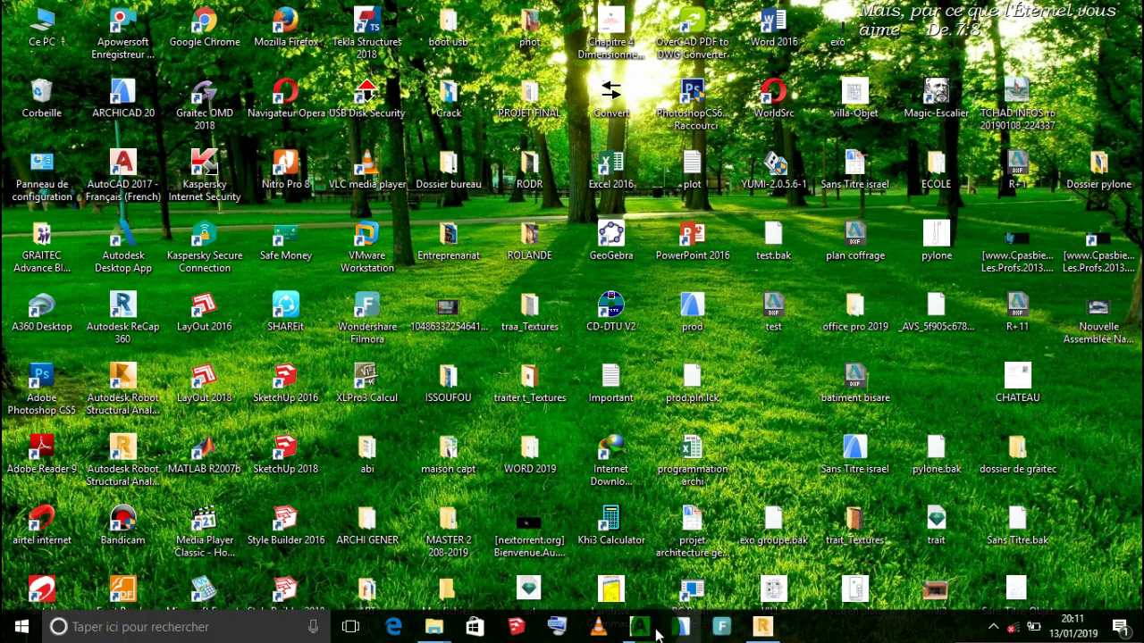
mouse_move(645, 629)
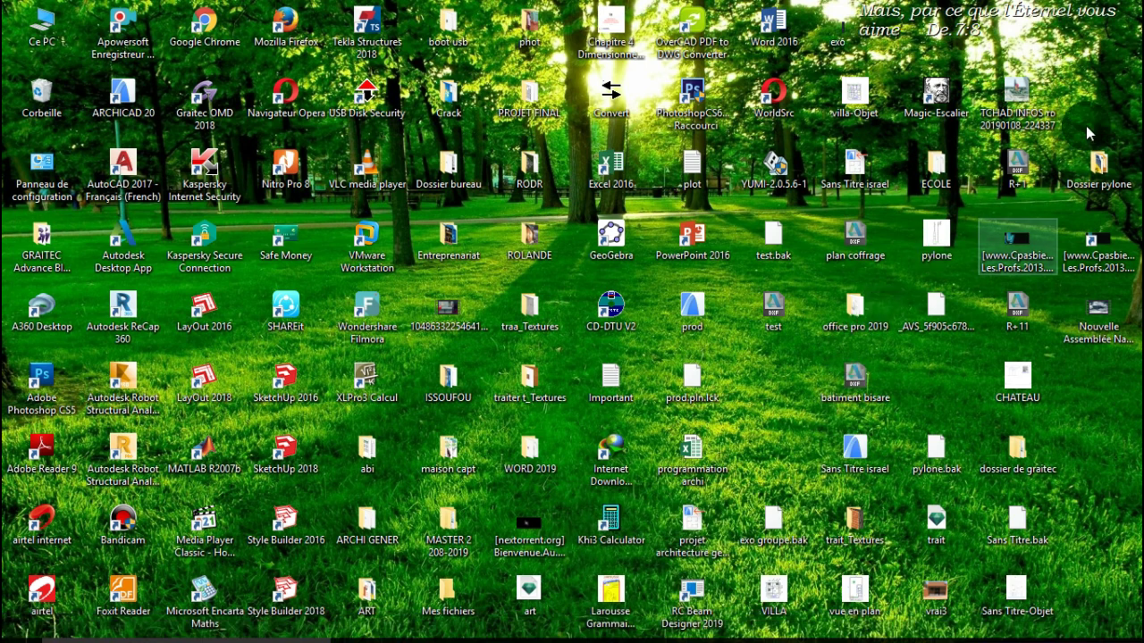
double_click(1090, 166)
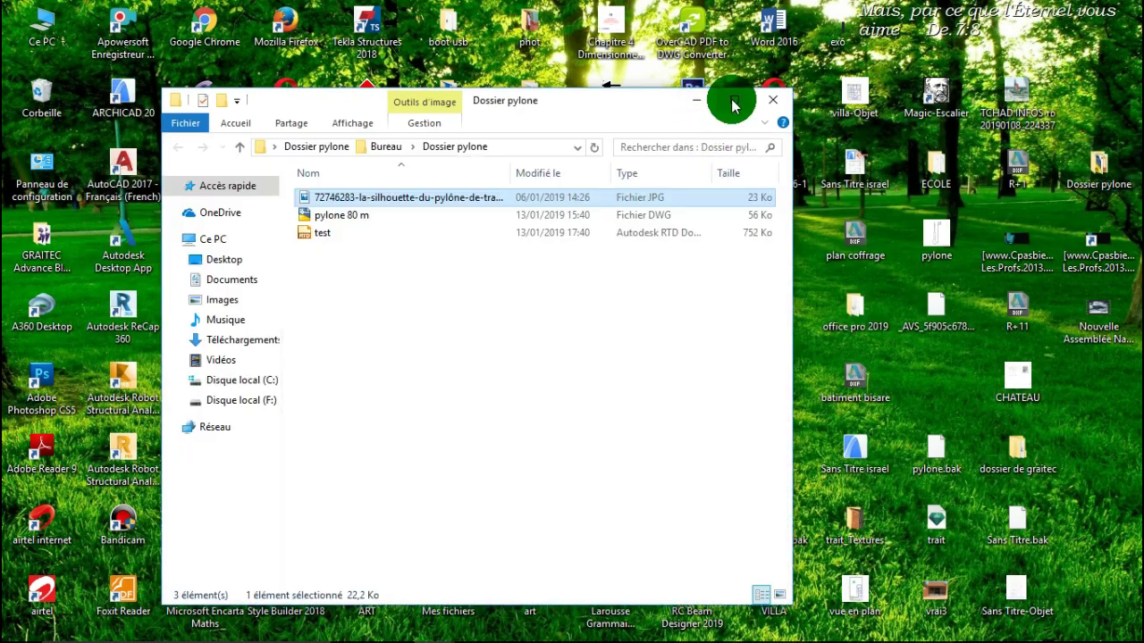
left_click(733, 103)
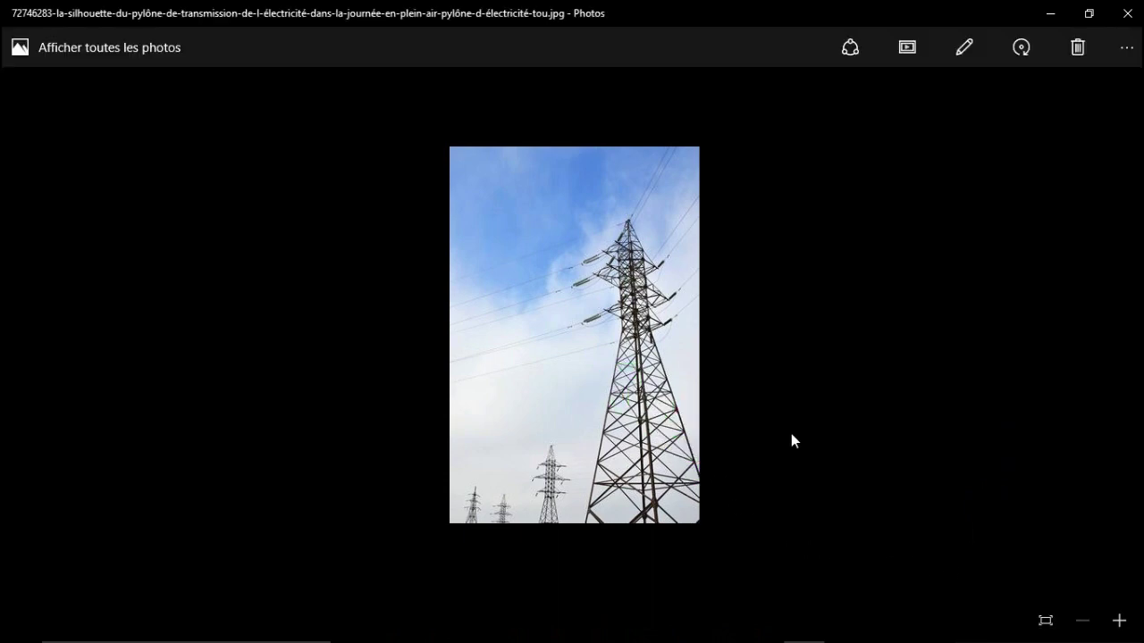
Step: Enlarge the transmission pylon photo to examine its lattice structure, and minimize the photo and folder windows
left_click(1119, 620)
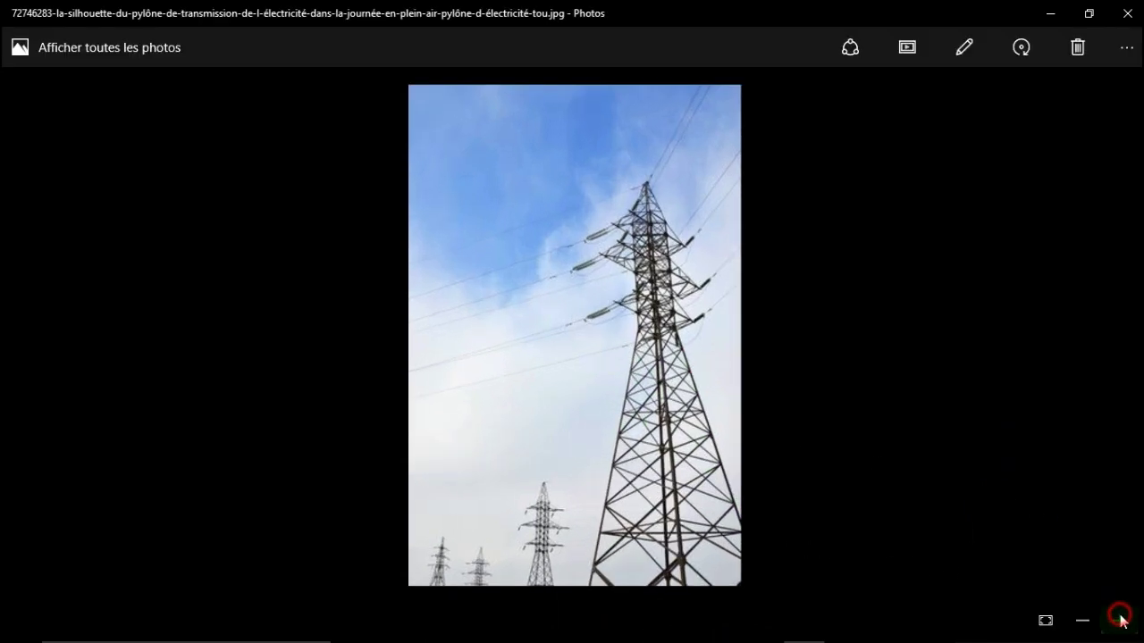
left_click(1120, 620)
left_click(1119, 620)
left_click(1120, 620)
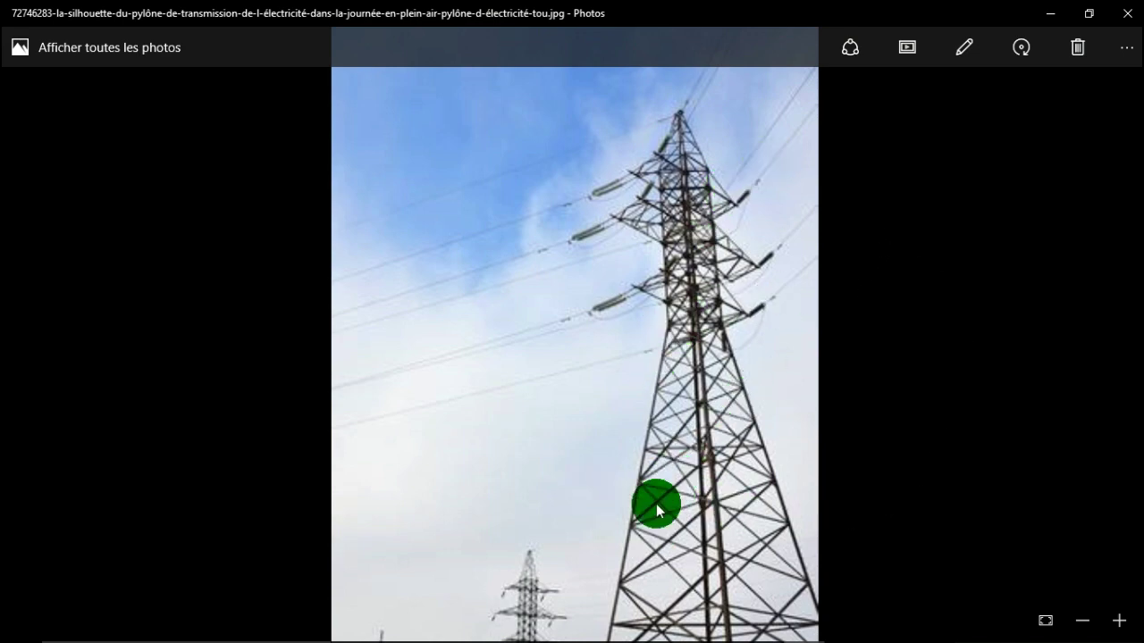
scroll(678, 460, "down", 2)
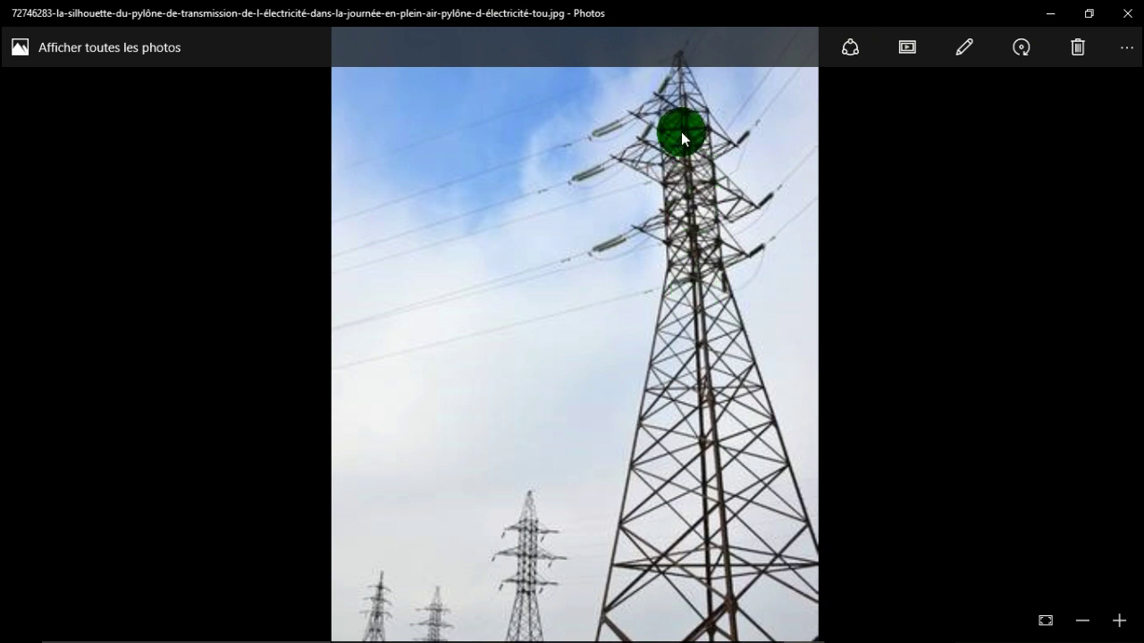
left_click(1049, 14)
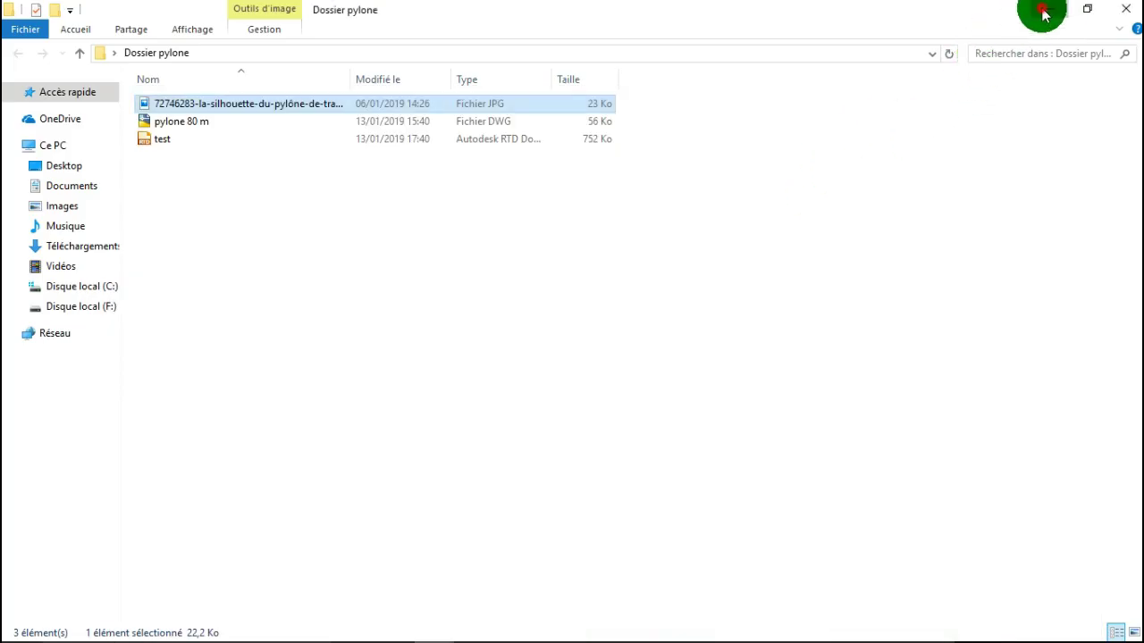
left_click(1044, 12)
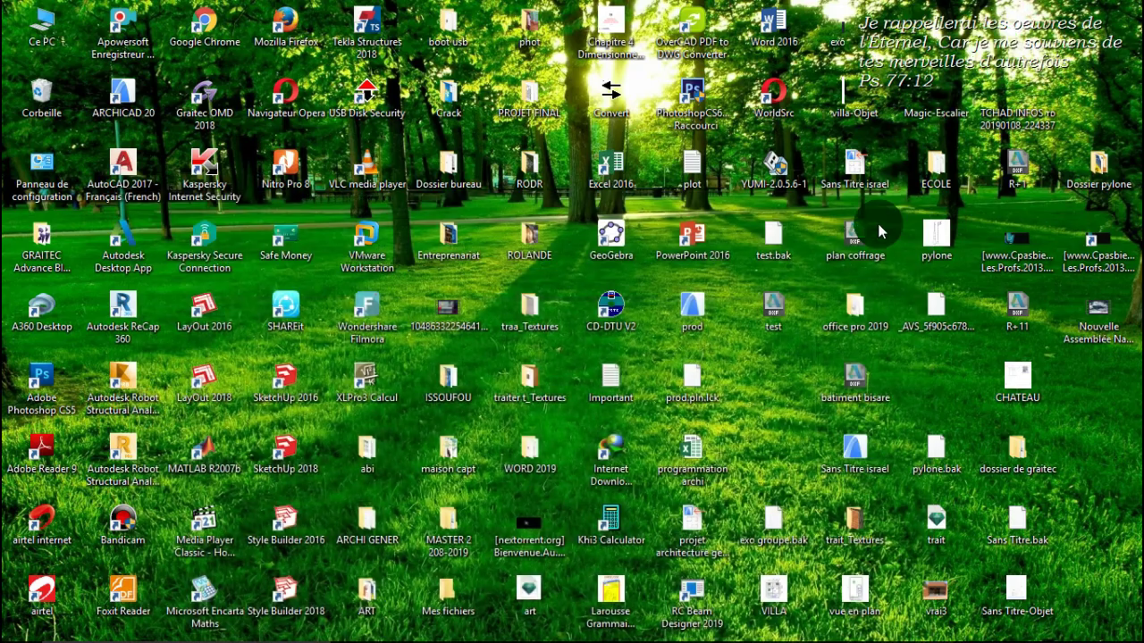
right_click(939, 376)
left_click(957, 429)
right_click(1085, 392)
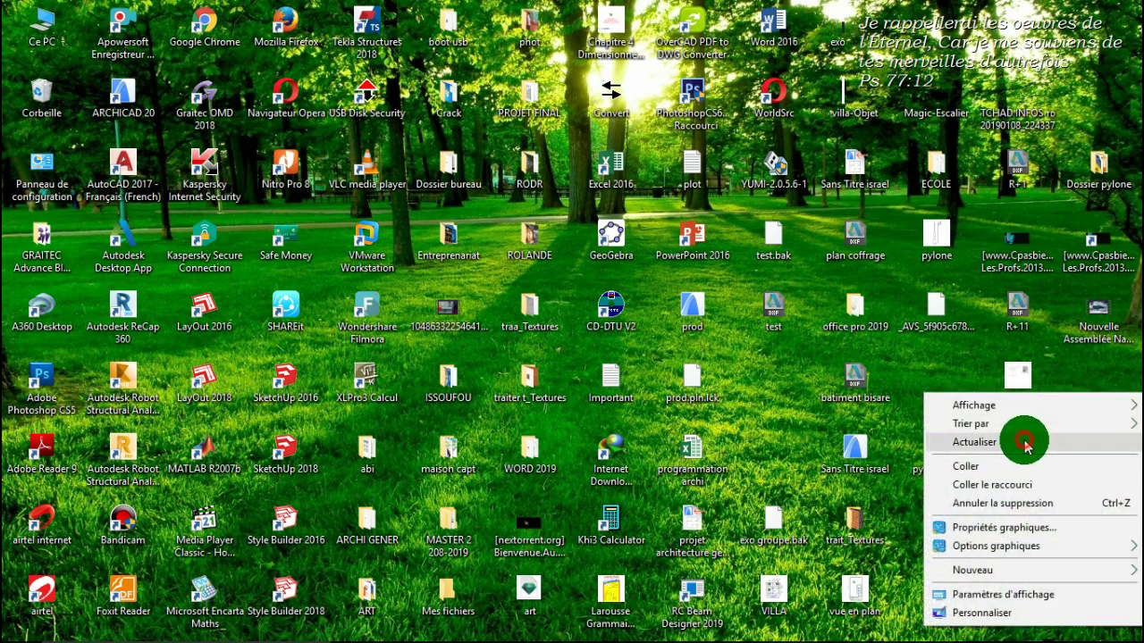
left_click(1026, 442)
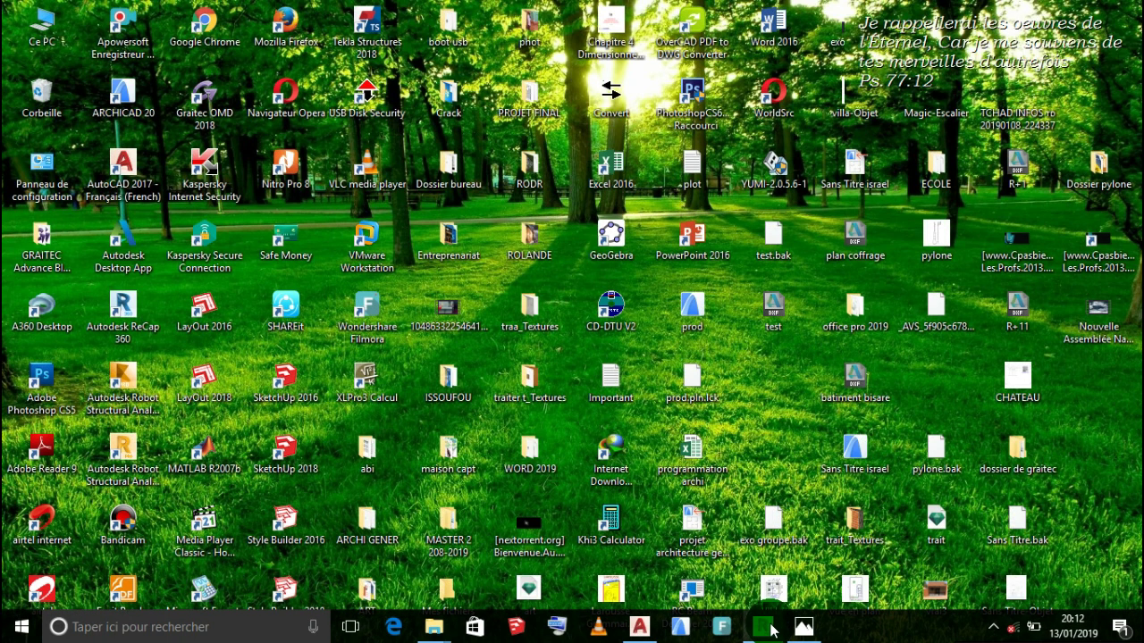
Step: Switch to AutoCAD with the pylone 80 m drawing and examine the lower panels' bracing, section labels and dimensions
mouse_move(639, 628)
left_click(653, 572)
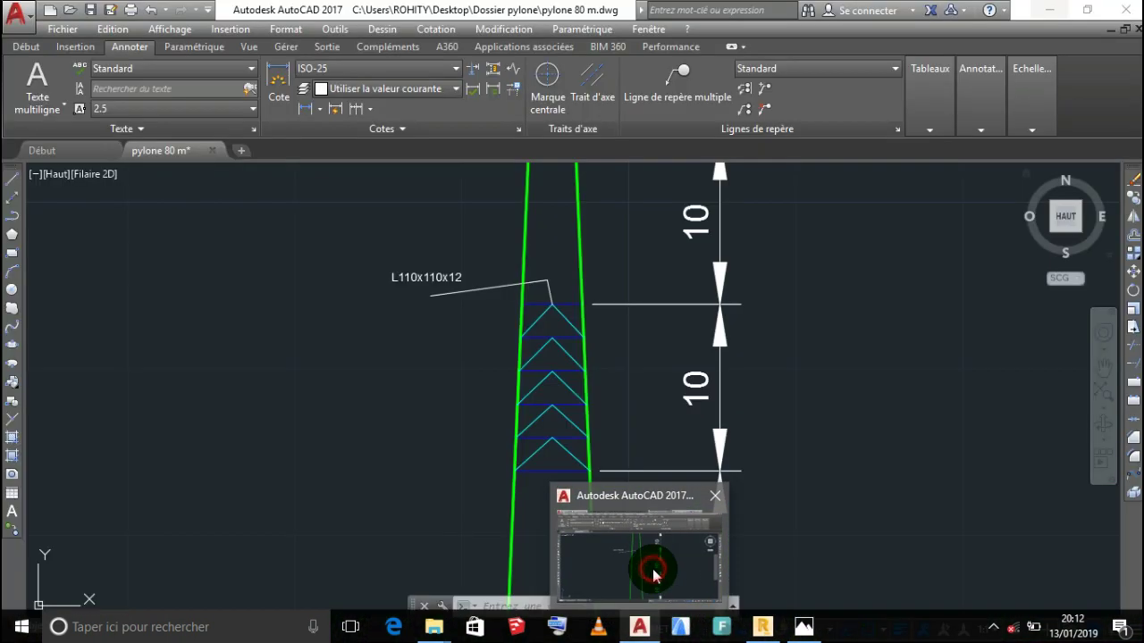
scroll(614, 393, "down", 5)
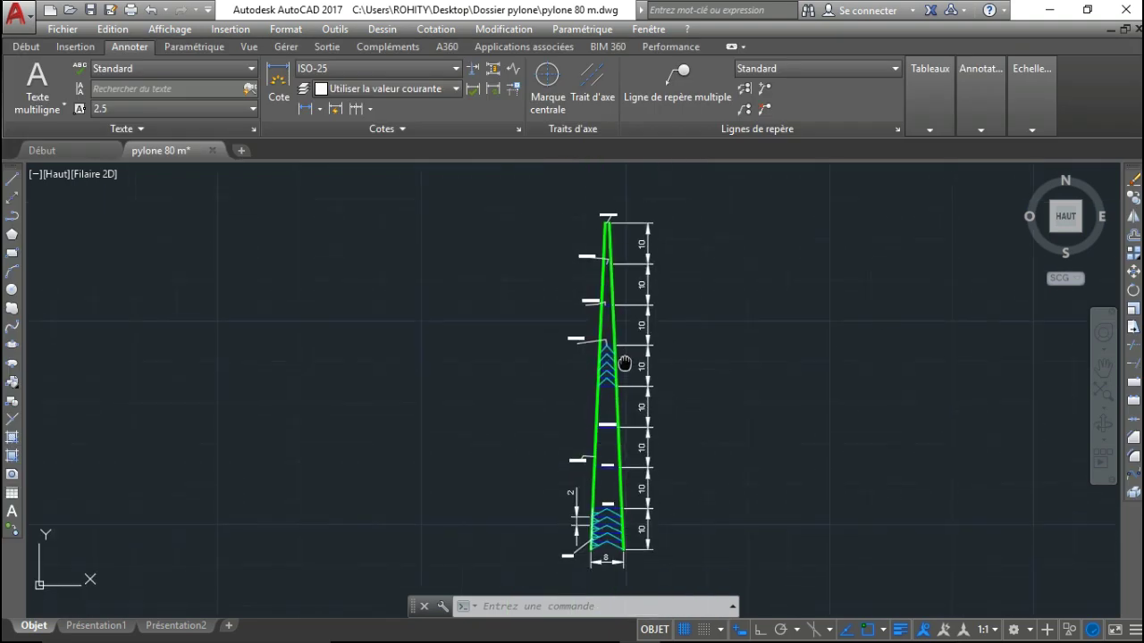
scroll(612, 419, "up", 4)
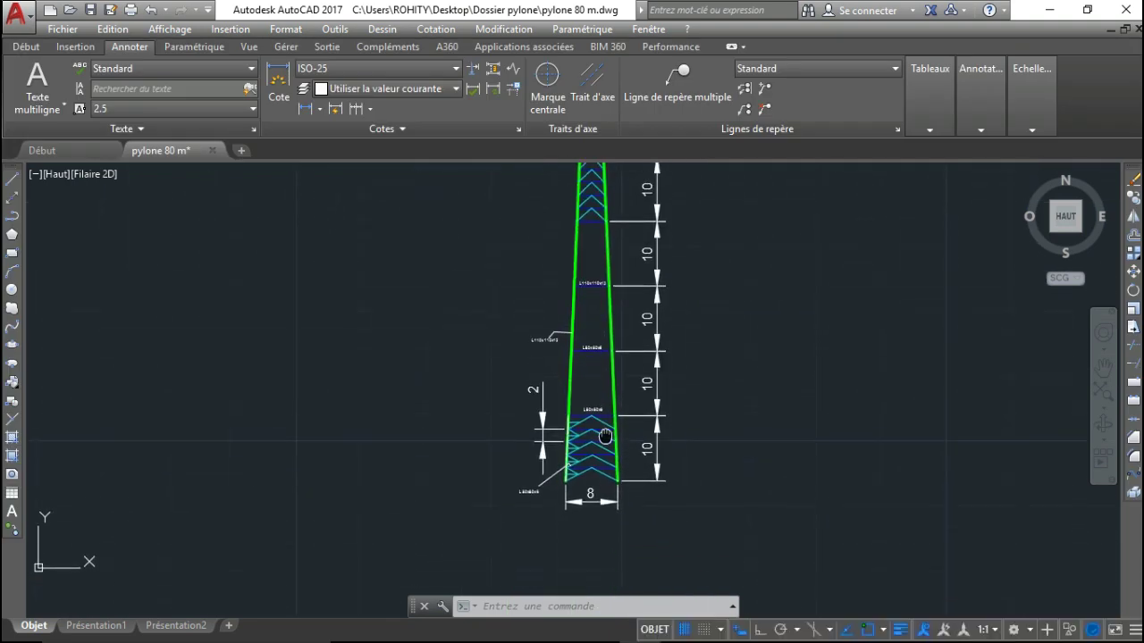
scroll(612, 442, "up", 4)
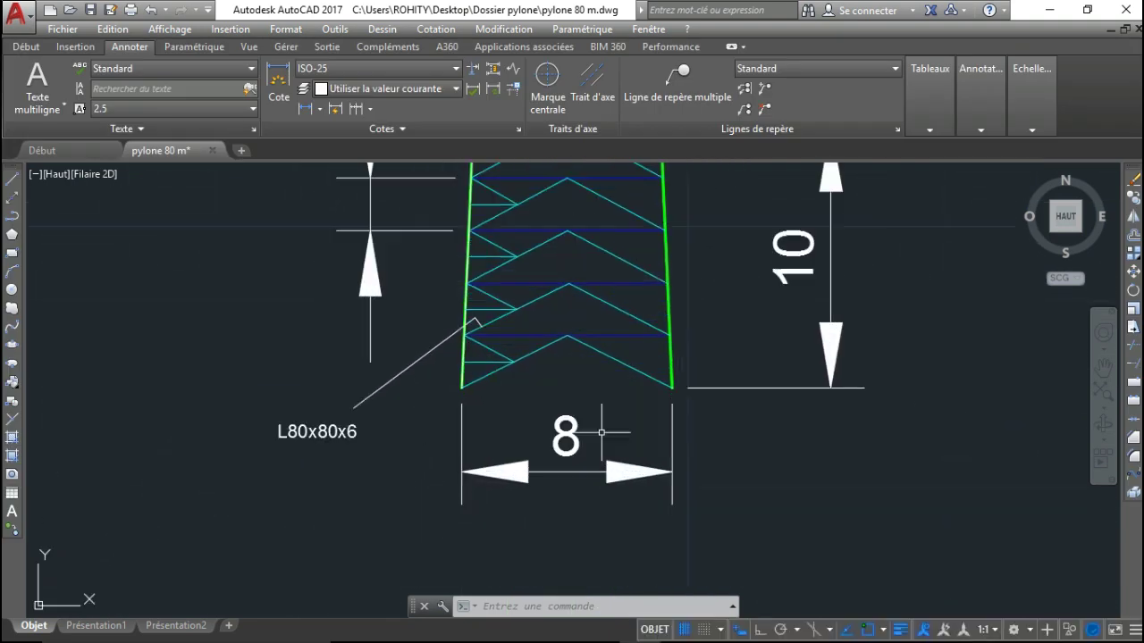
scroll(601, 435, "down", 1)
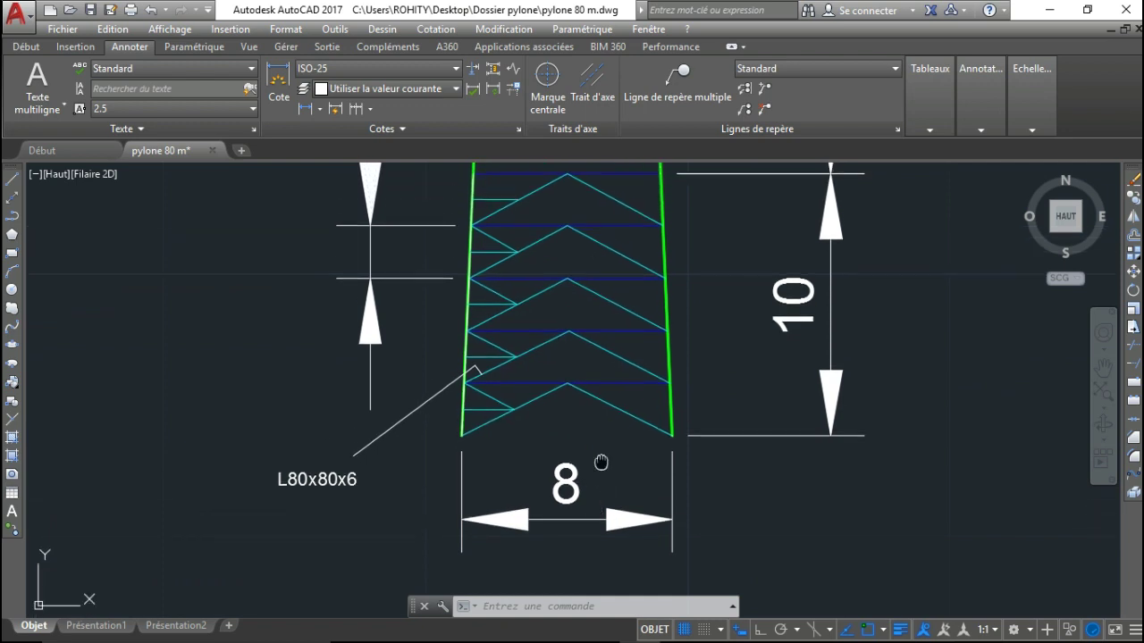
scroll(599, 462, "down", 2)
middle_click_drag(602, 447, 595, 467)
middle_click_drag(640, 362, 639, 483)
middle_click_drag(635, 365, 638, 455)
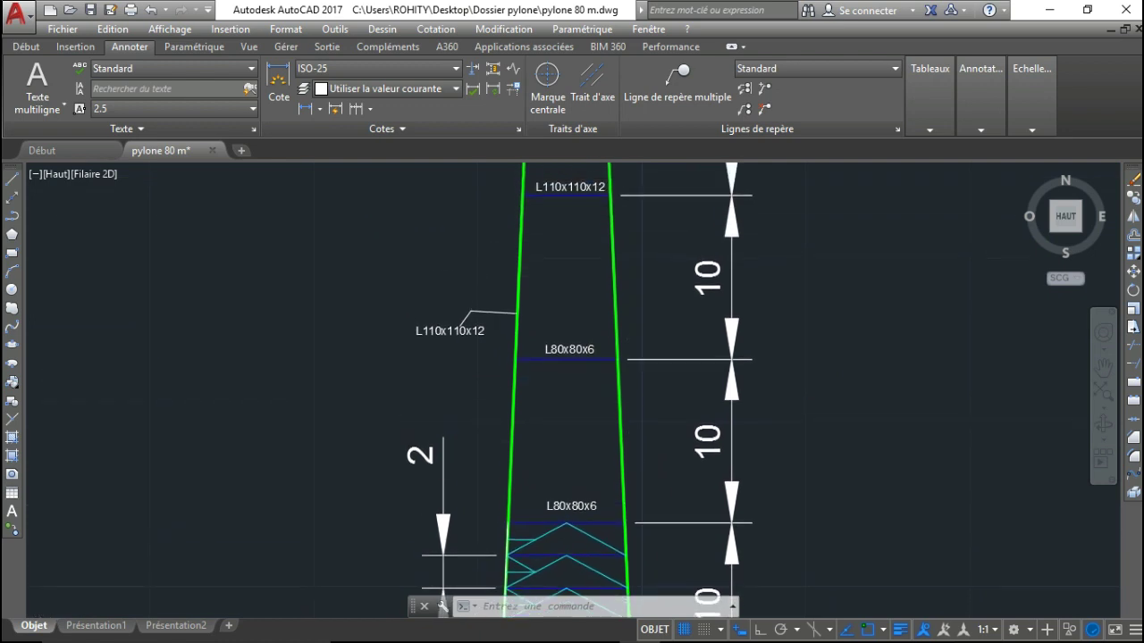
middle_click_drag(644, 380, 631, 286)
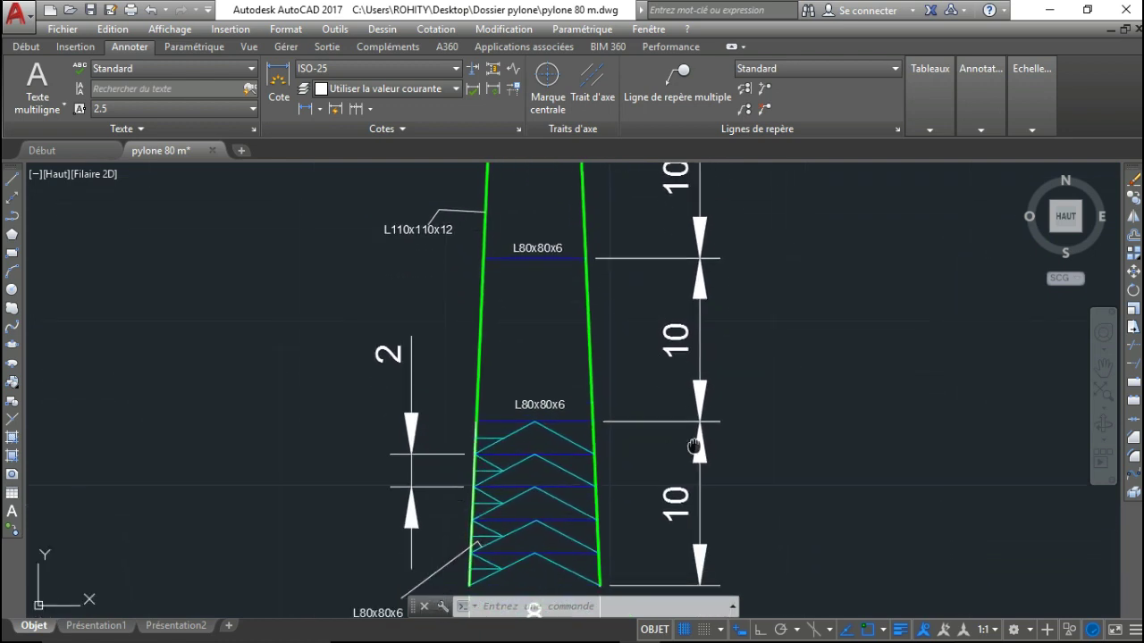
middle_click_drag(697, 446, 689, 313)
scroll(706, 434, "down", 8)
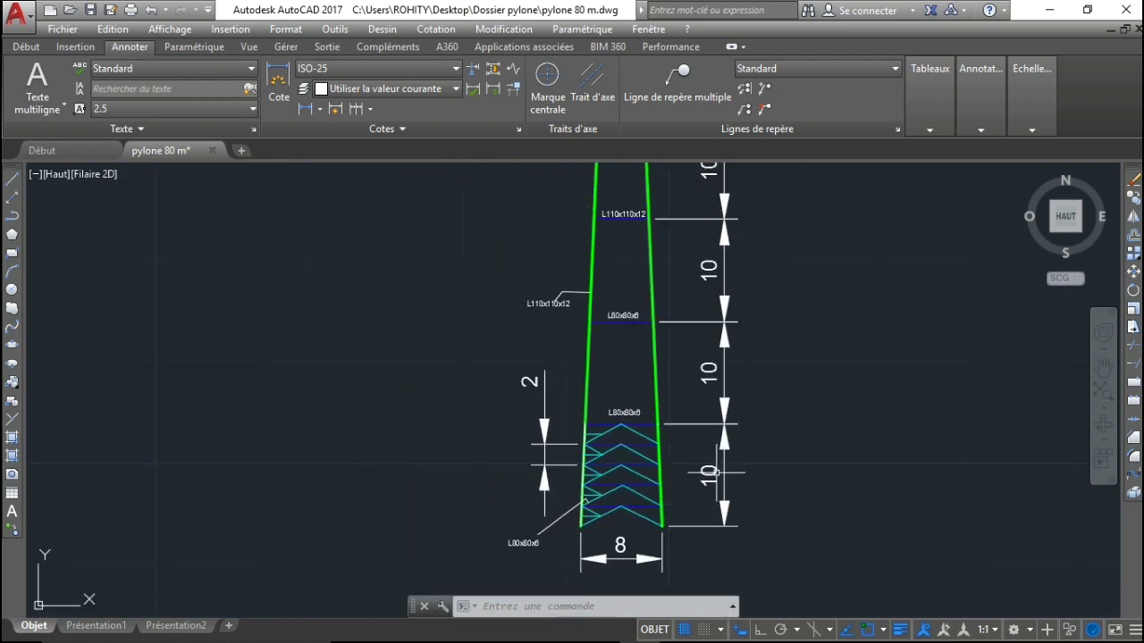
scroll(717, 468, "down", 4)
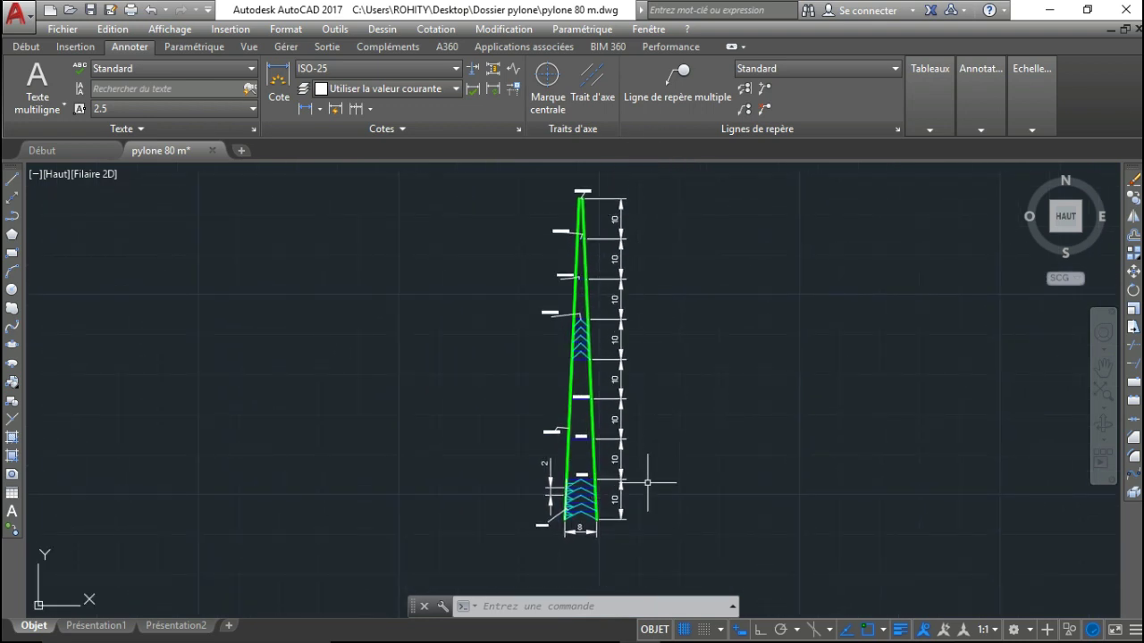
Step: Examine the chain of height dimensions from the pylon's top down to its base, including the base width and bracing spacing
scroll(643, 192, "up", 1)
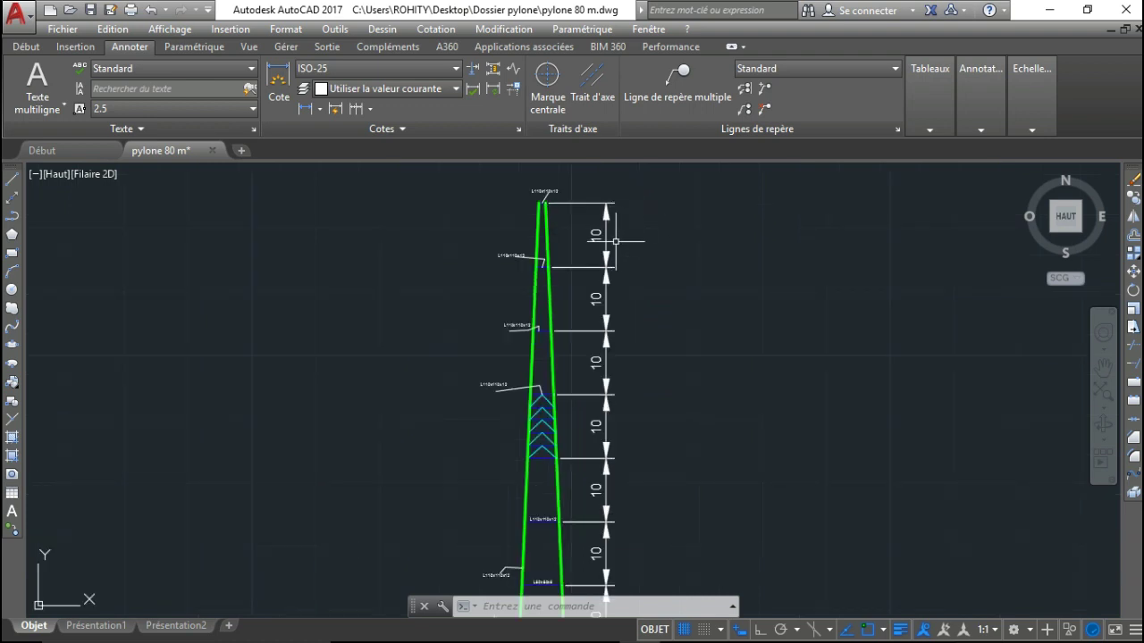
scroll(616, 210, "up", 3)
scroll(618, 328, "up", 2)
middle_click_drag(614, 319, 634, 184)
middle_click_drag(653, 341, 659, 241)
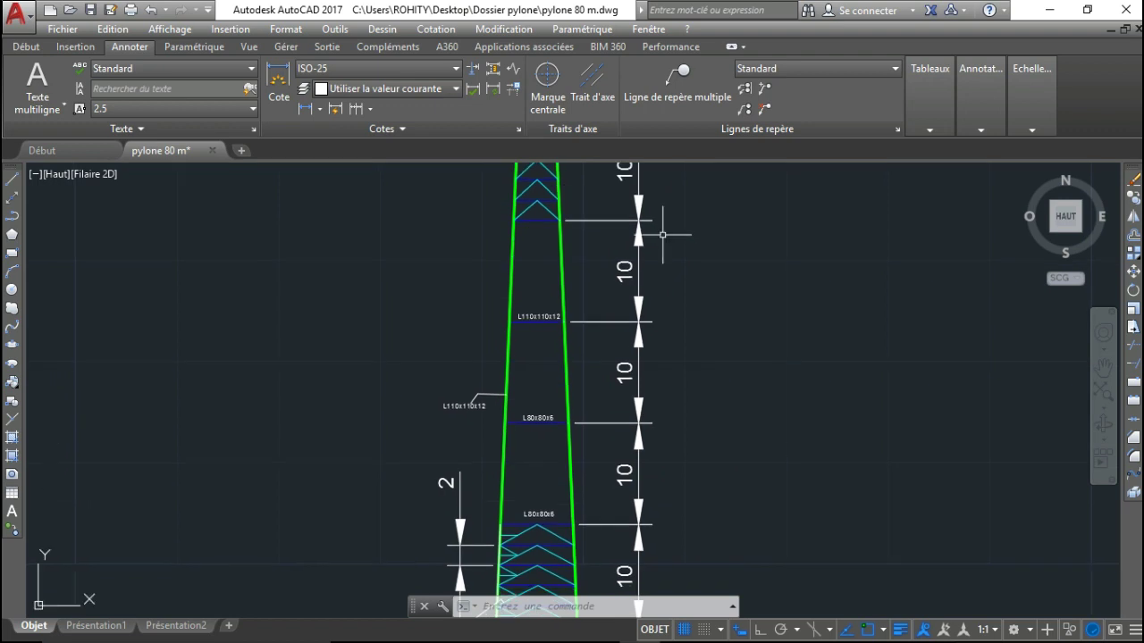
middle_click_drag(694, 360, 692, 331)
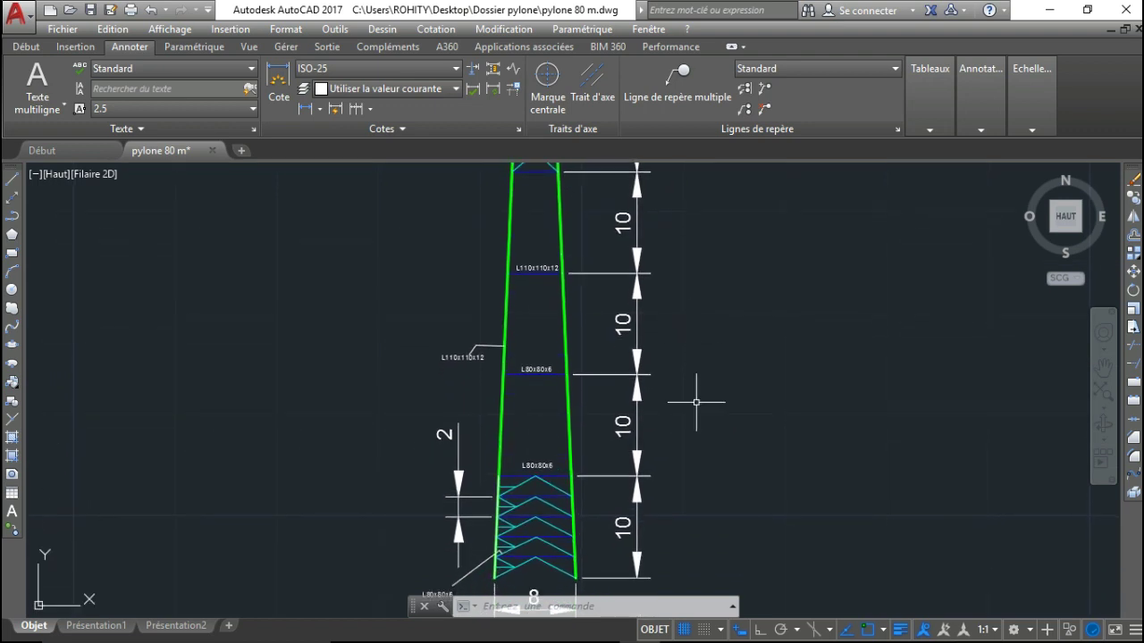
middle_click_drag(689, 420, 706, 354)
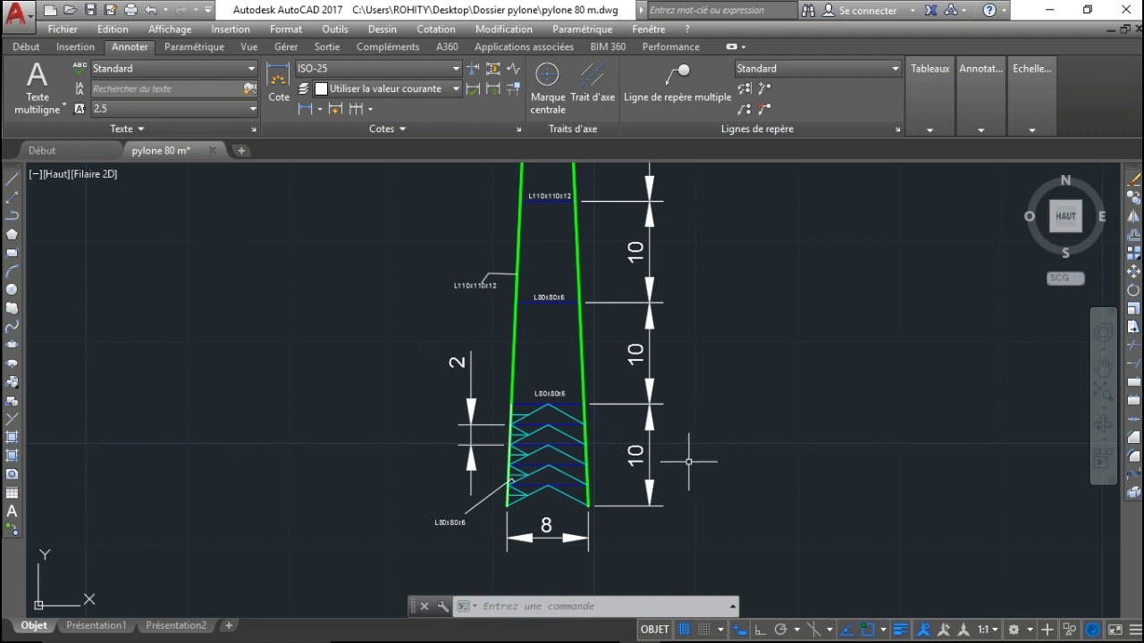
scroll(684, 462, "up", 2)
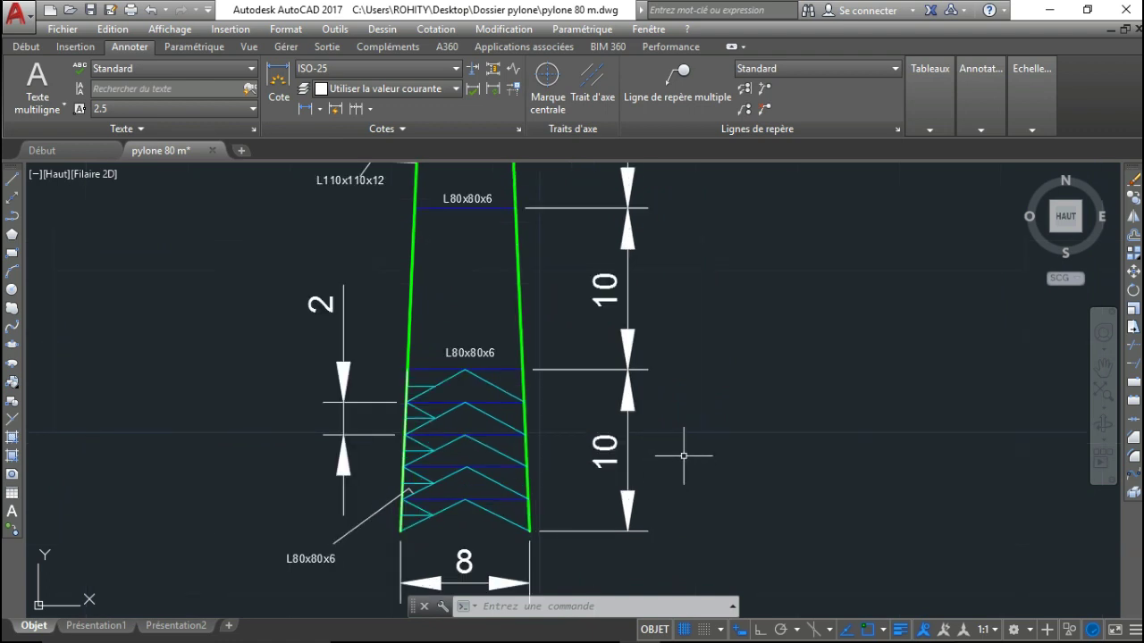
middle_click_drag(683, 455, 825, 438)
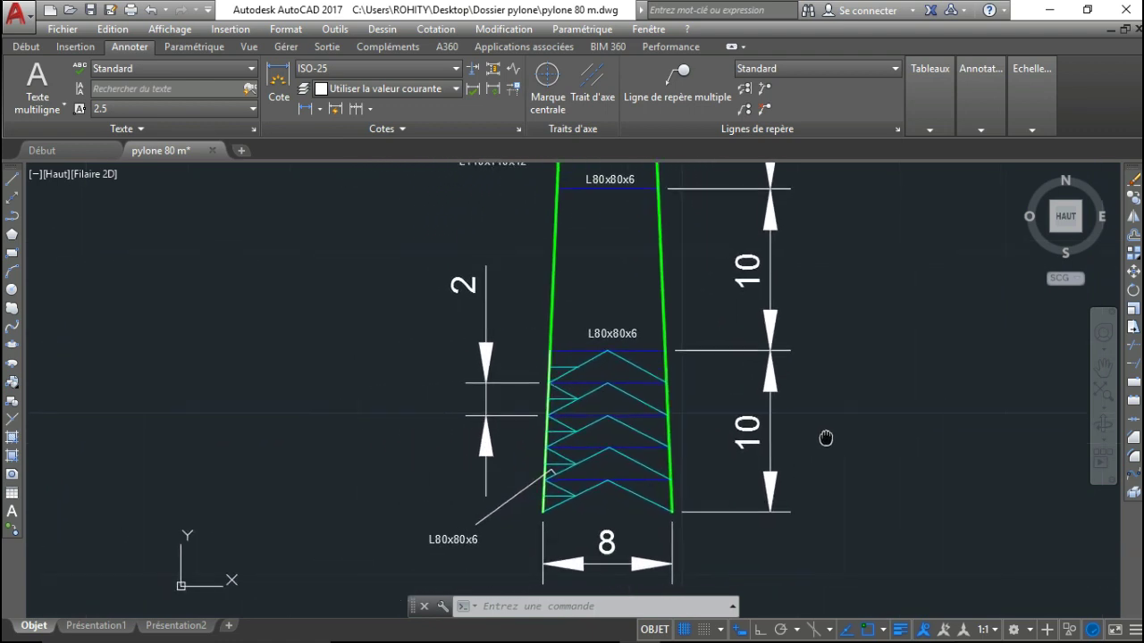
mouse_move(820, 330)
middle_mouse_down()
mouse_move(809, 459)
mouse_move(801, 337)
mouse_move(782, 354)
middle_mouse_up()
scroll(812, 439, "down", 3)
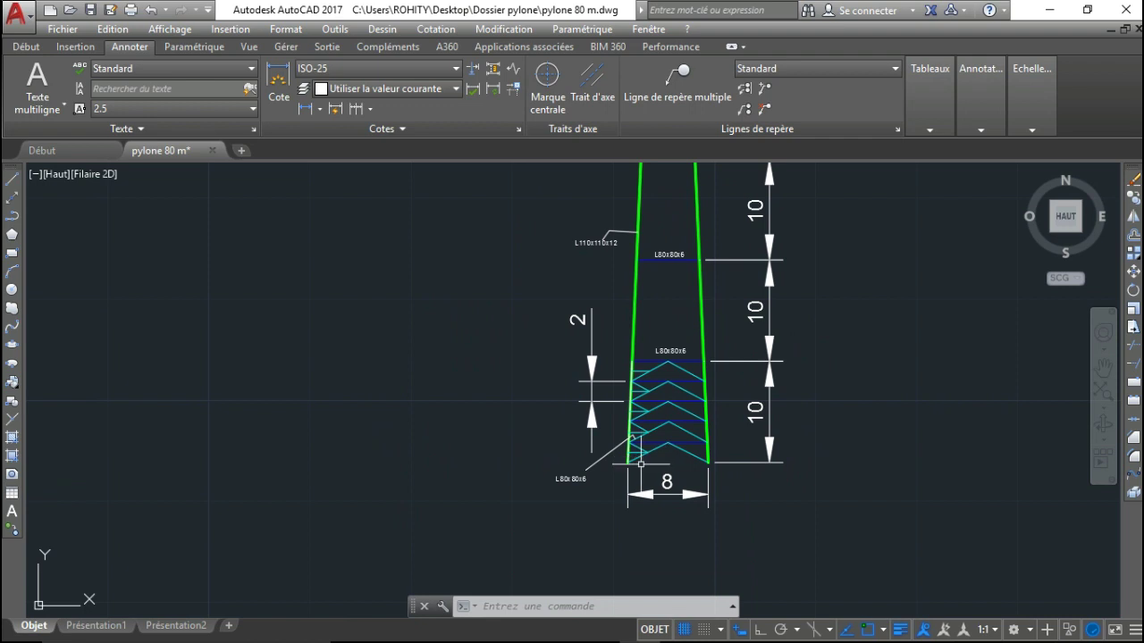
middle_click_drag(626, 485, 608, 498)
scroll(609, 498, "up", 2)
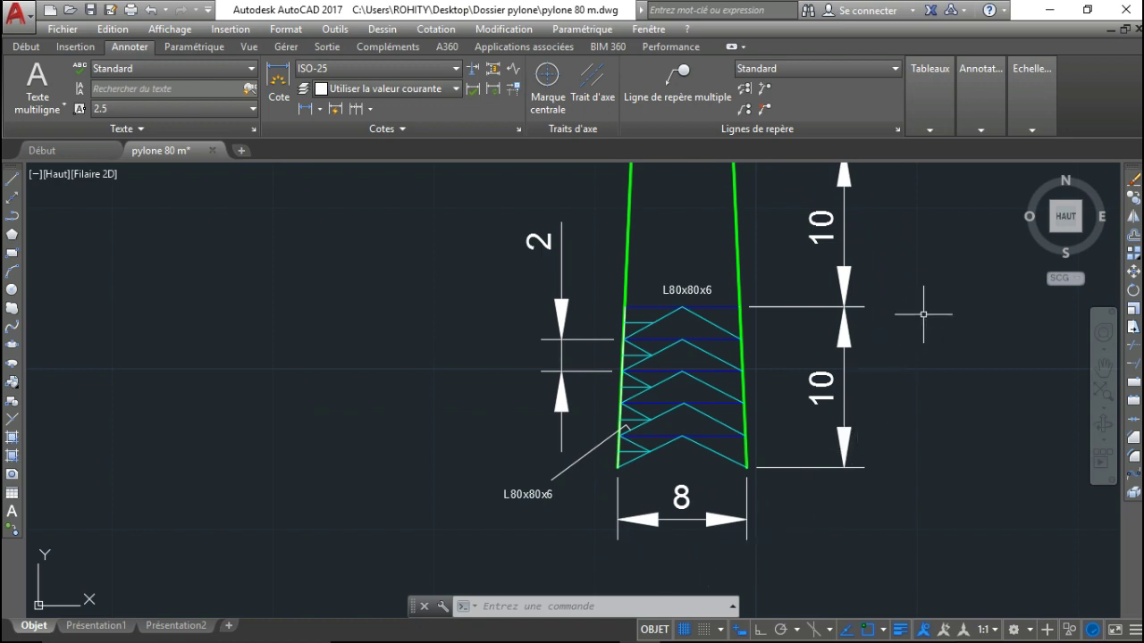
Step: Examine the whole pylon elevation and the section labels and height dimensions of its uppermost panels
scroll(899, 319, "down", 5)
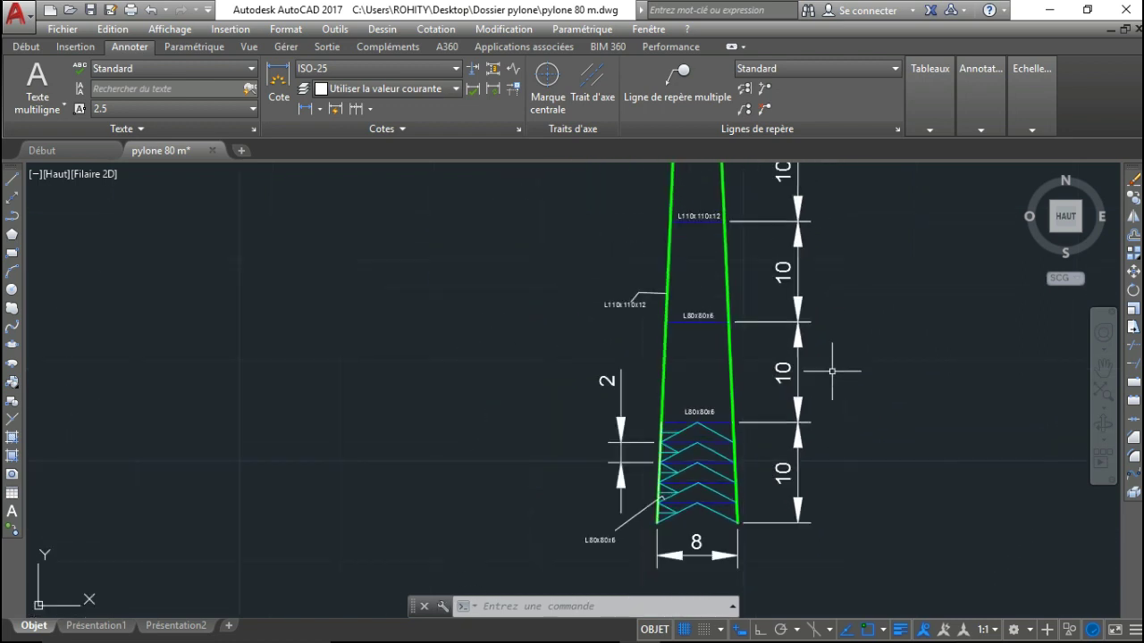
scroll(810, 370, "down", 6)
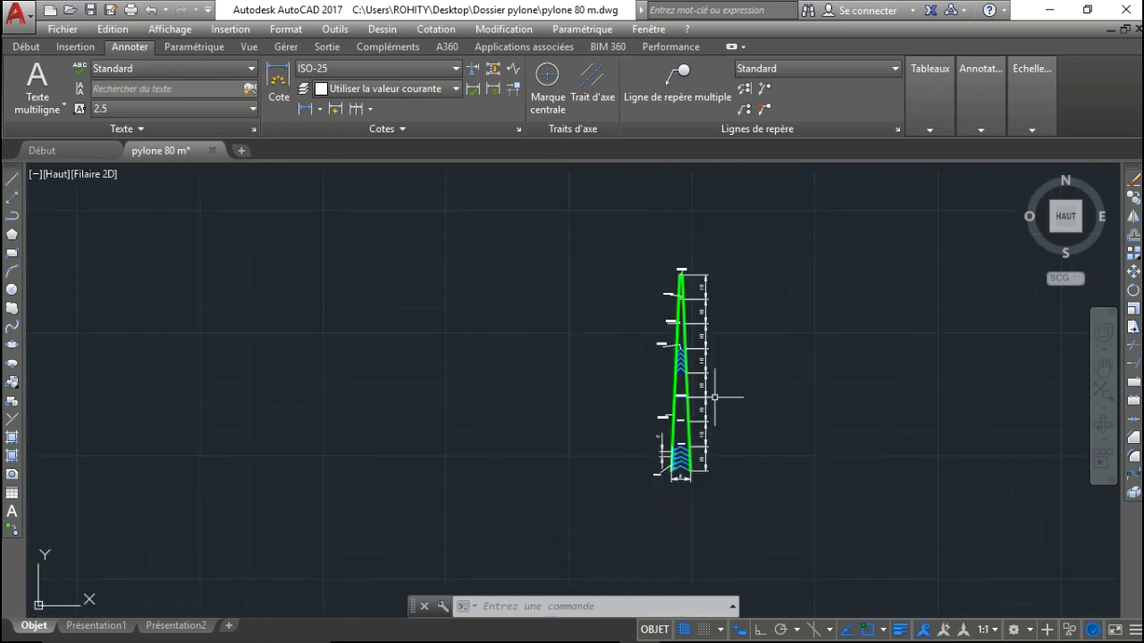
scroll(684, 434, "up", 3)
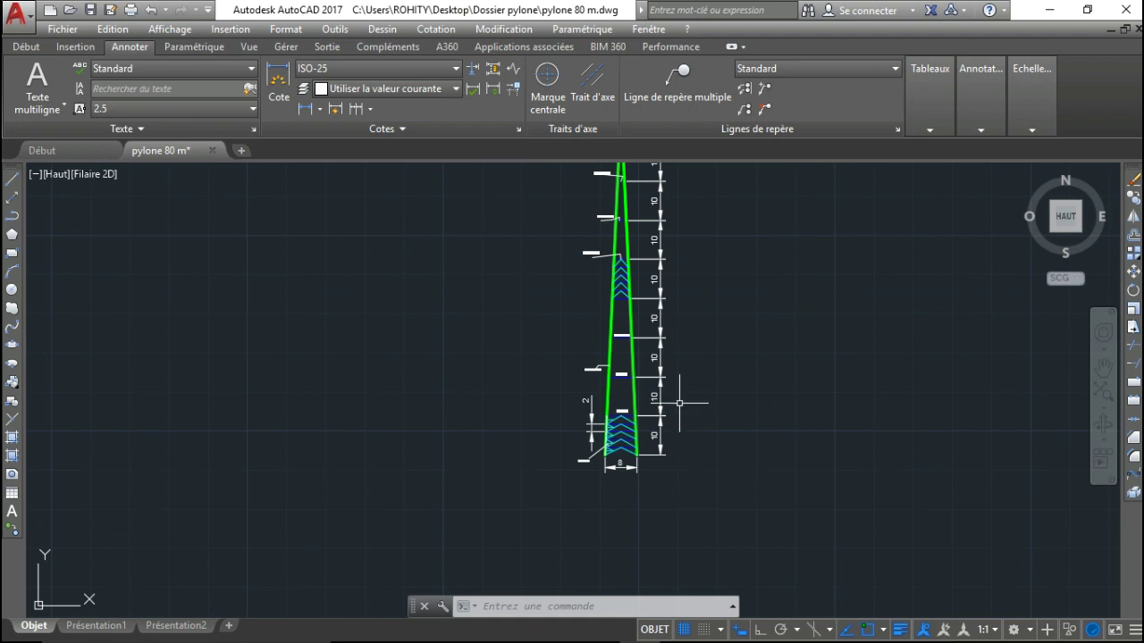
middle_click_drag(679, 307, 685, 360)
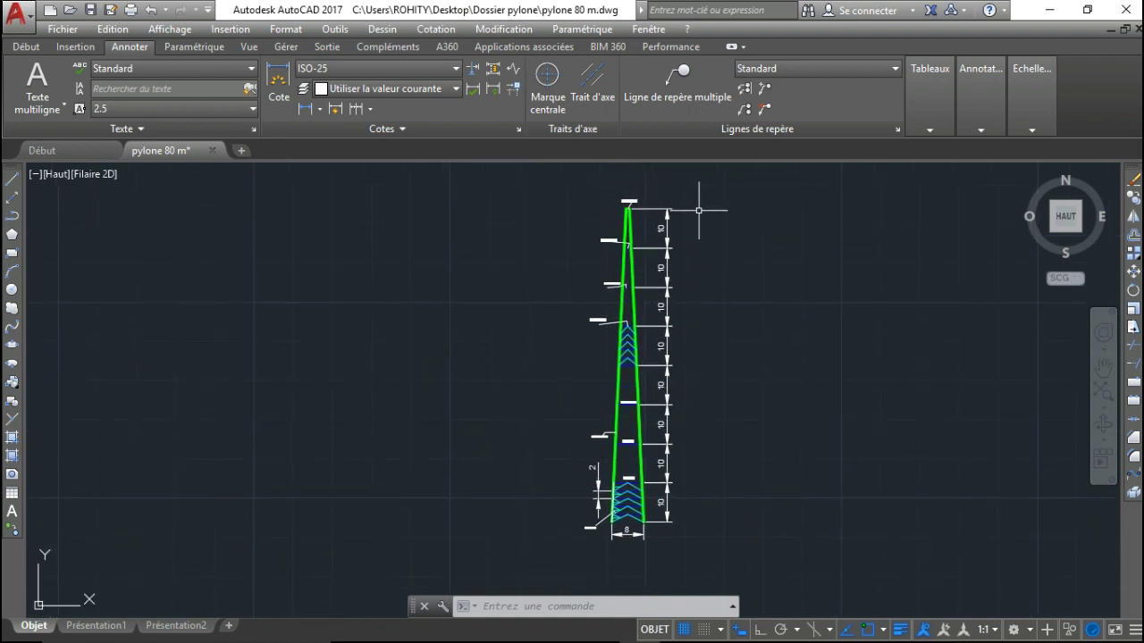
mouse_move(689, 224)
middle_mouse_down()
mouse_move(671, 217)
mouse_move(666, 194)
middle_mouse_up()
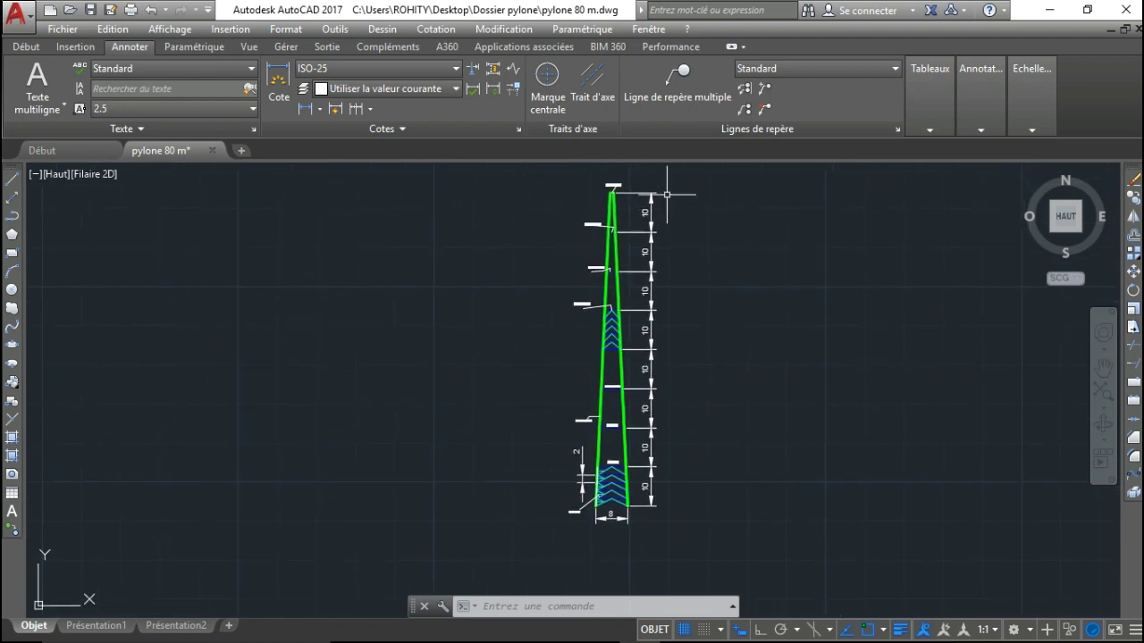
scroll(667, 192, "up", 2)
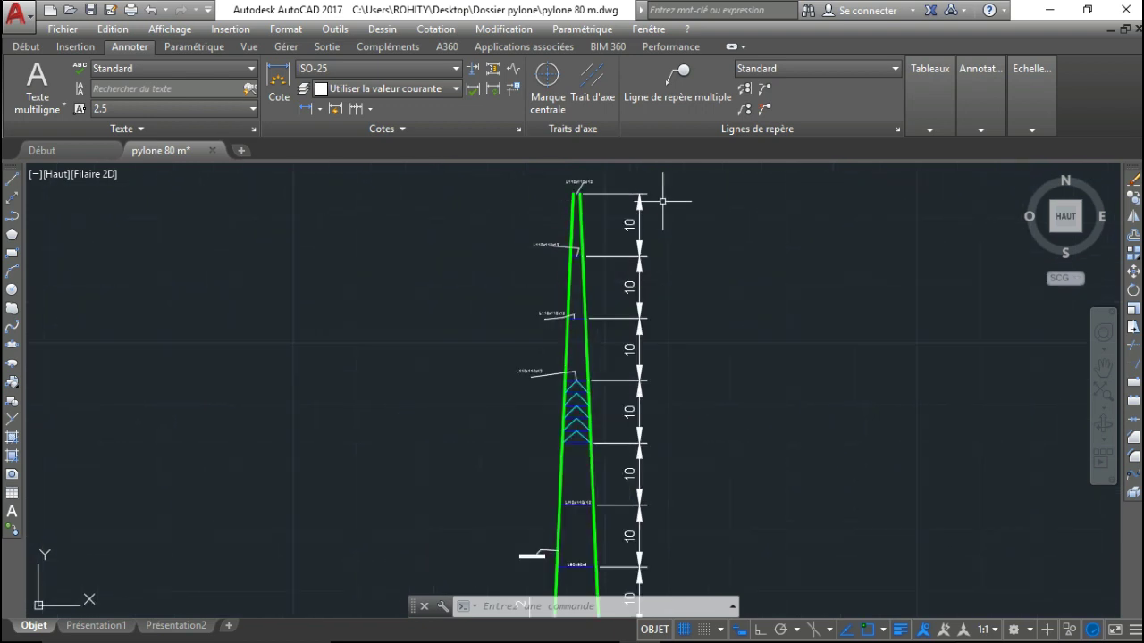
scroll(664, 189, "up", 4)
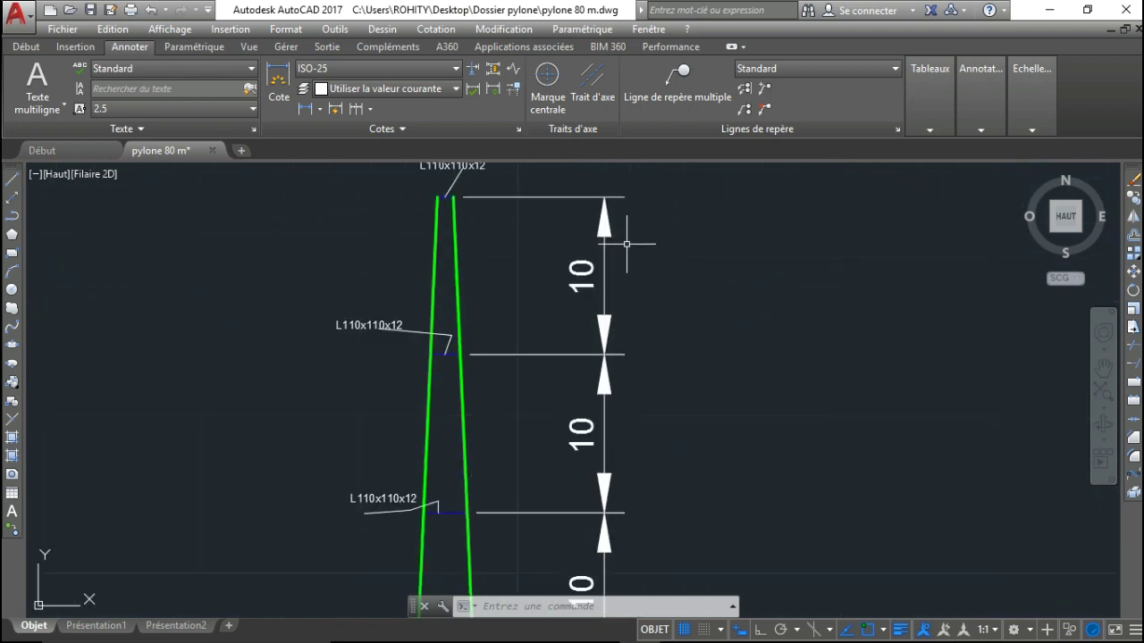
Step: Examine the 10 m height dimensions from the pylon's top down to its base, ending at the base width dimension
mouse_move(656, 217)
middle_mouse_down()
mouse_move(668, 196)
mouse_move(677, 204)
middle_mouse_up()
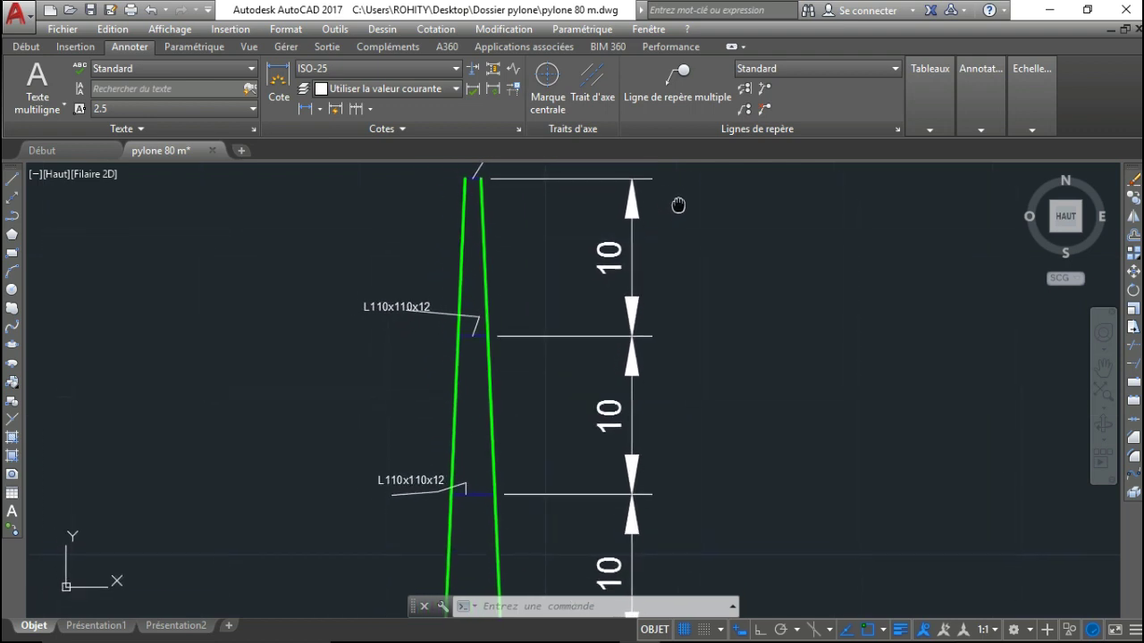
scroll(682, 192, "down", 4)
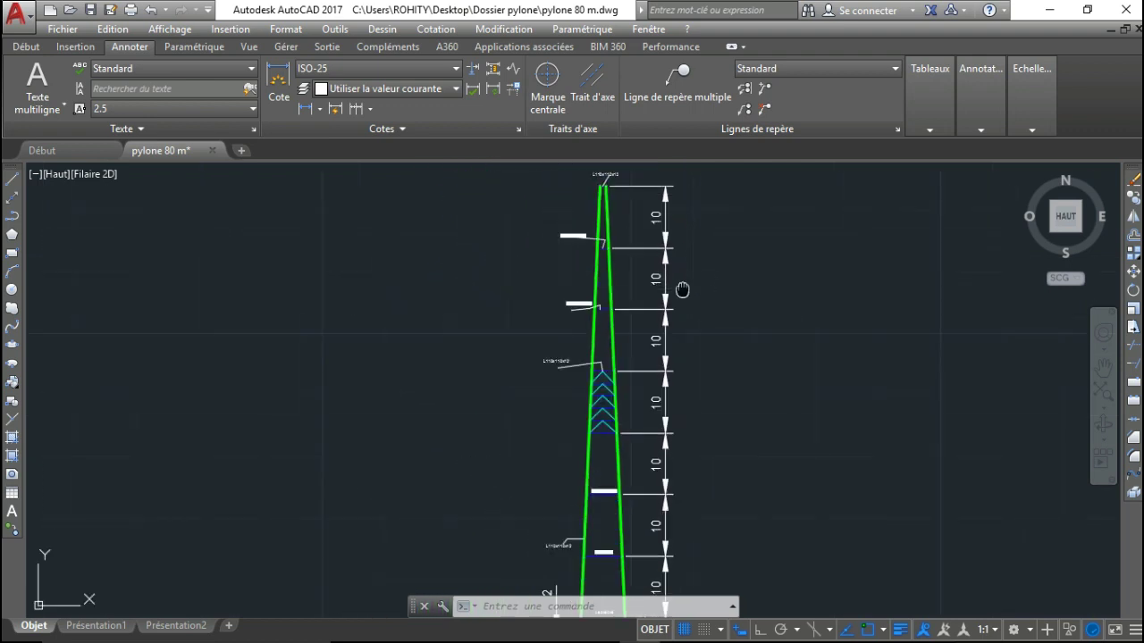
middle_click_drag(682, 286, 688, 212)
middle_click_drag(707, 344, 707, 226)
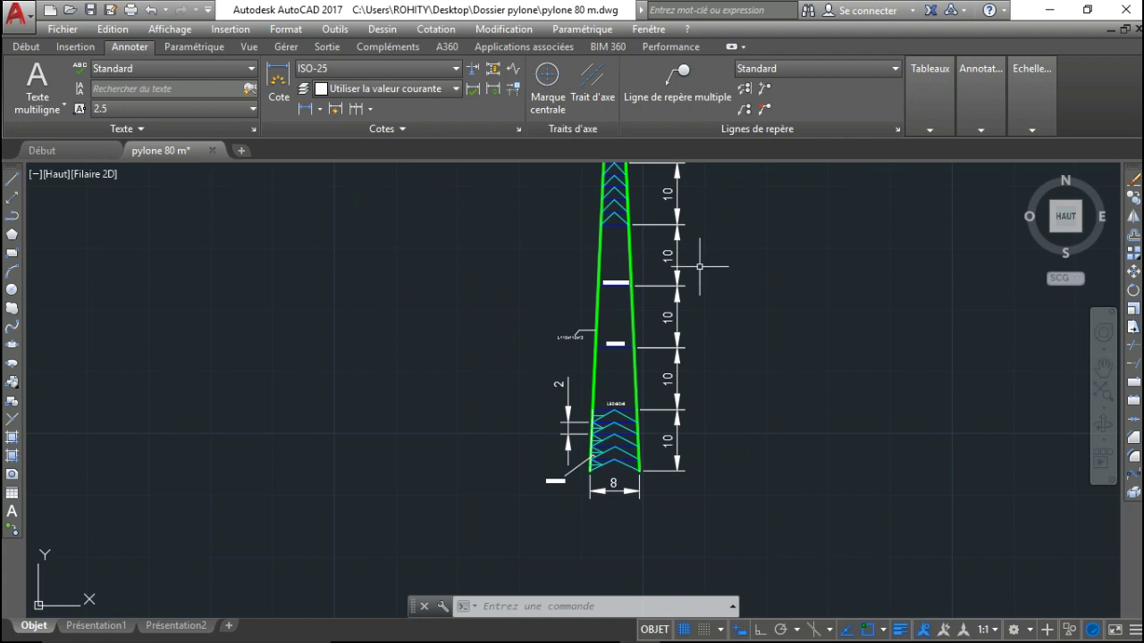
scroll(662, 514, "up", 2)
scroll(549, 522, "up", 4)
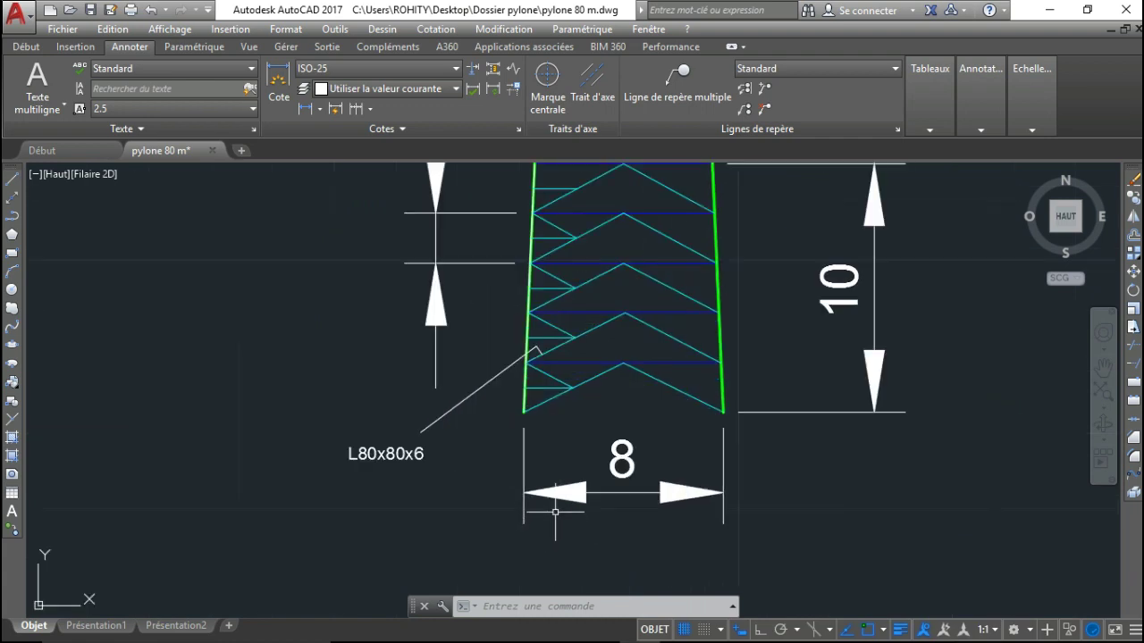
scroll(662, 480, "up", 2)
middle_click_drag(662, 480, 594, 504)
Step: Examine the pylon's overall proportions by comparing its chain of height dimensions with the base width
scroll(594, 505, "down", 8)
middle_click_drag(646, 238, 655, 333)
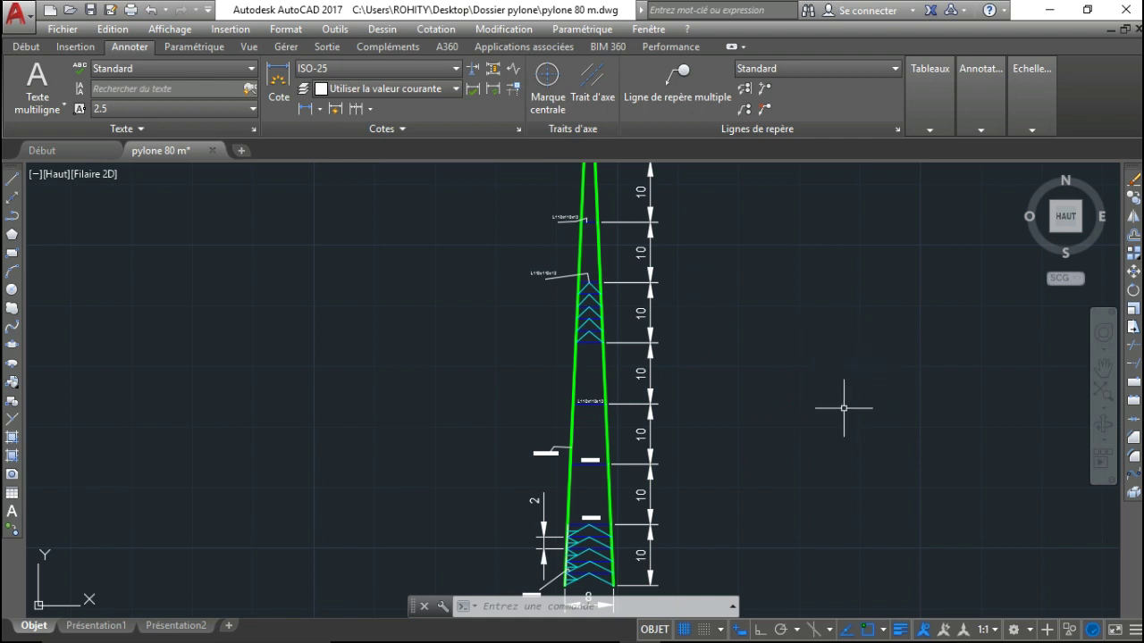
scroll(703, 447, "down", 2)
scroll(634, 487, "up", 5)
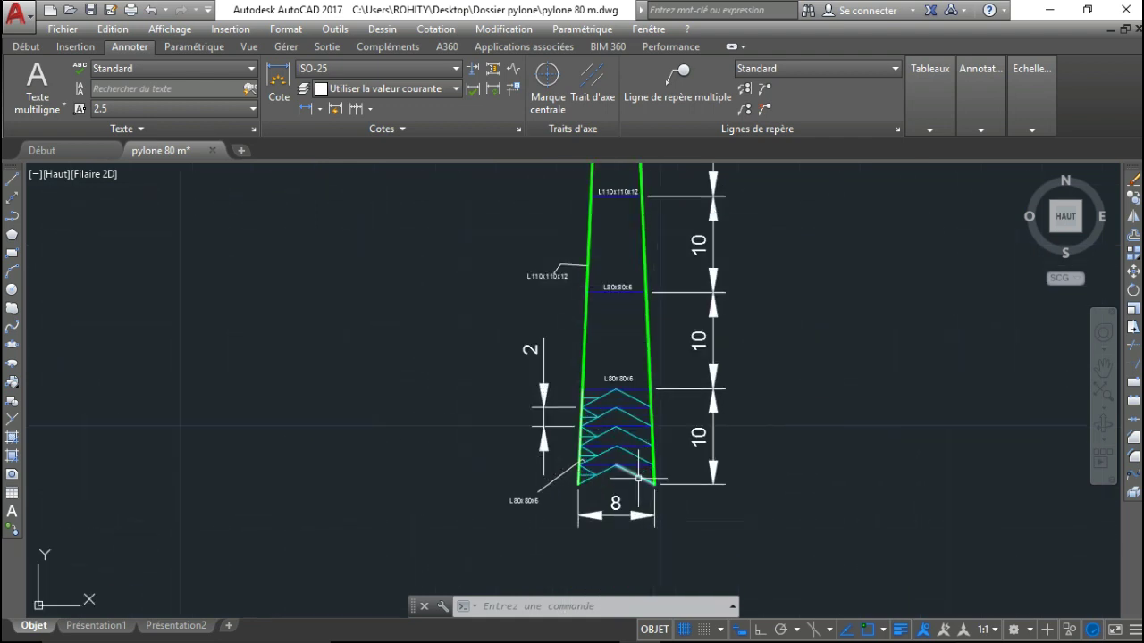
mouse_move(634, 487)
middle_mouse_down()
mouse_move(616, 390)
mouse_move(627, 369)
middle_mouse_up()
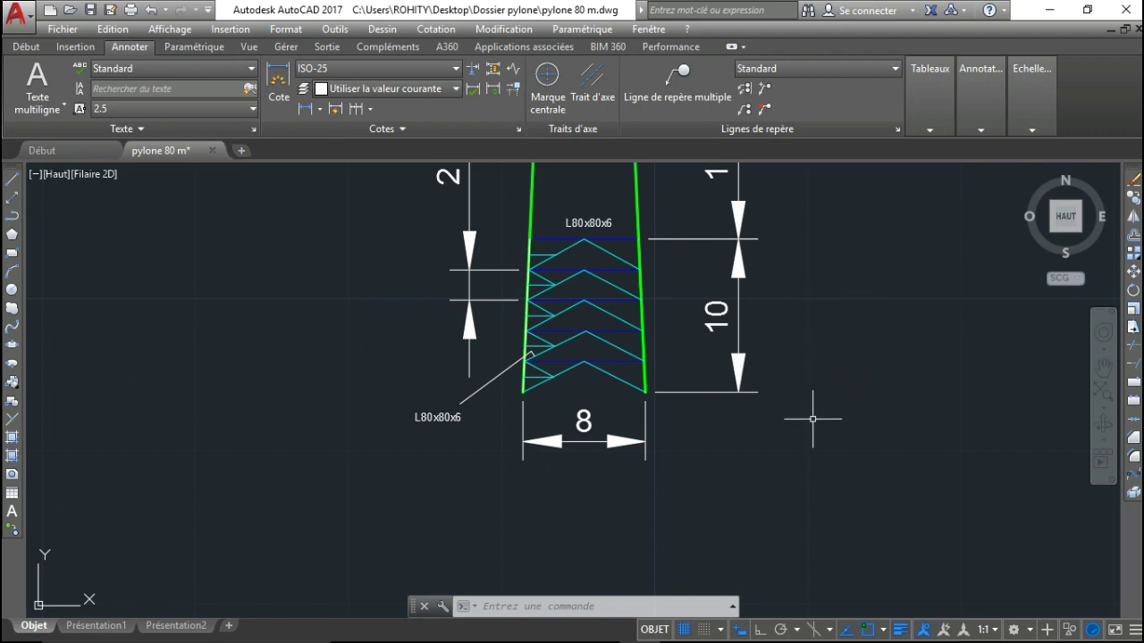
scroll(830, 396, "down", 3)
middle_click_drag(776, 380, 745, 495)
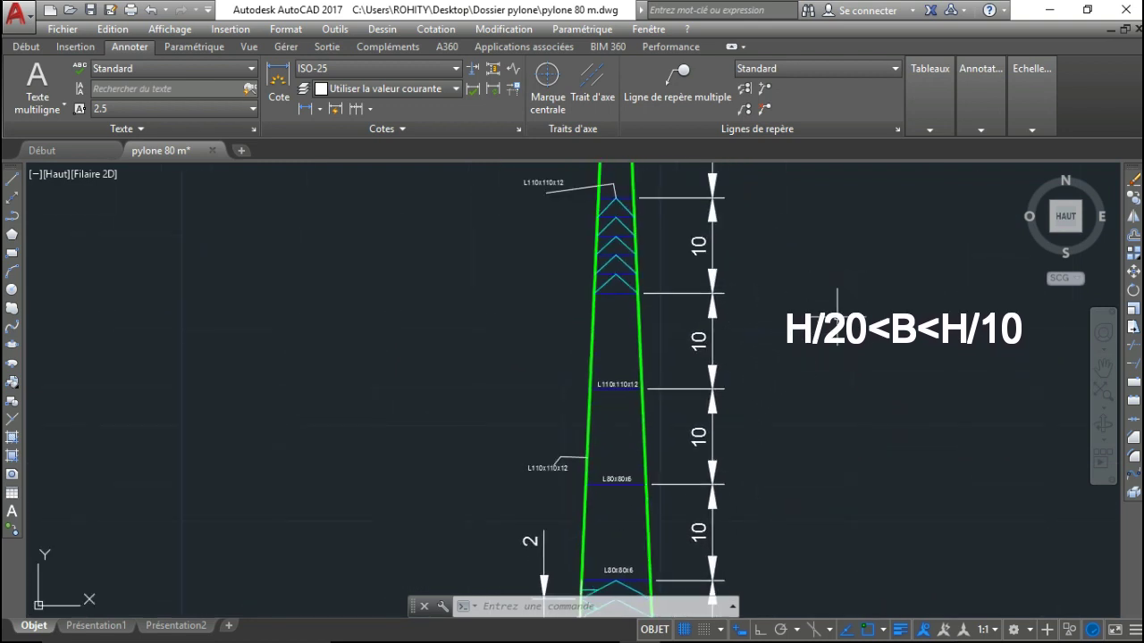
middle_click_drag(867, 376, 792, 402)
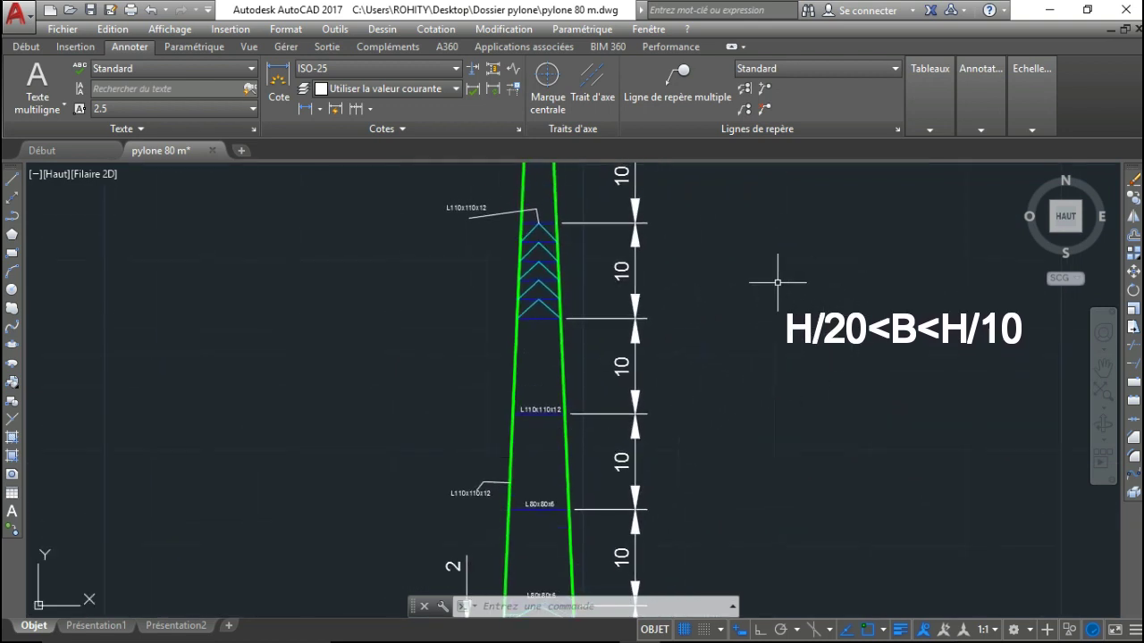
Step: Examine the base width dimension up close, along with the inclined and horizontal bracing of the lowest panel
middle_click_drag(811, 349, 796, 227)
middle_click_drag(751, 411, 784, 260)
scroll(546, 464, "up", 4)
scroll(593, 374, "up", 2)
middle_click_drag(593, 375, 605, 341)
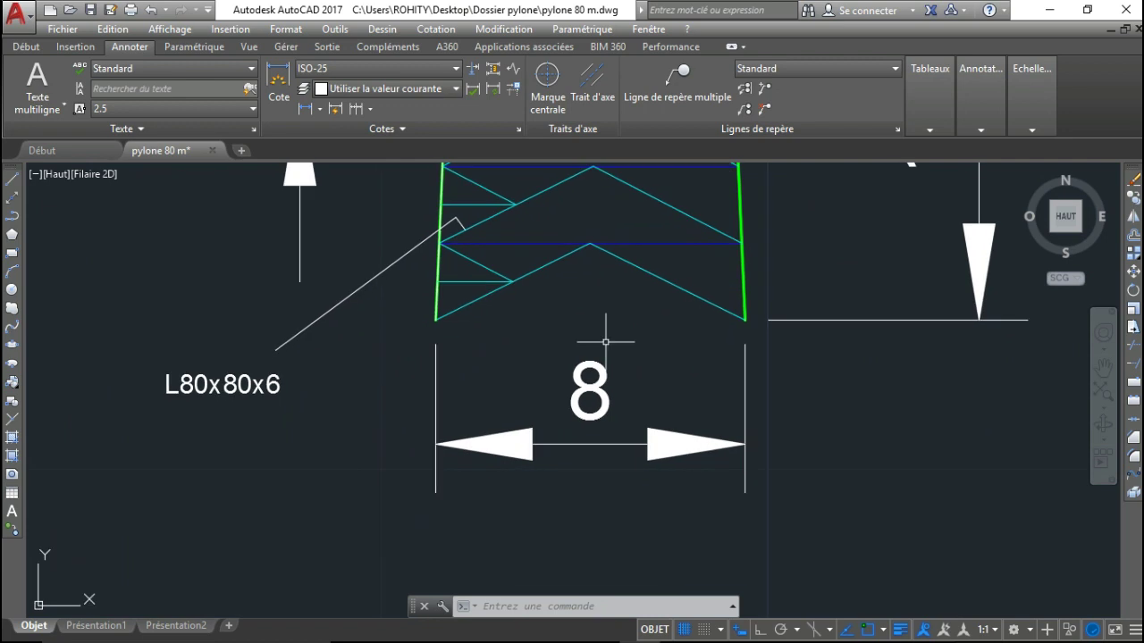
middle_click_drag(626, 416, 627, 419)
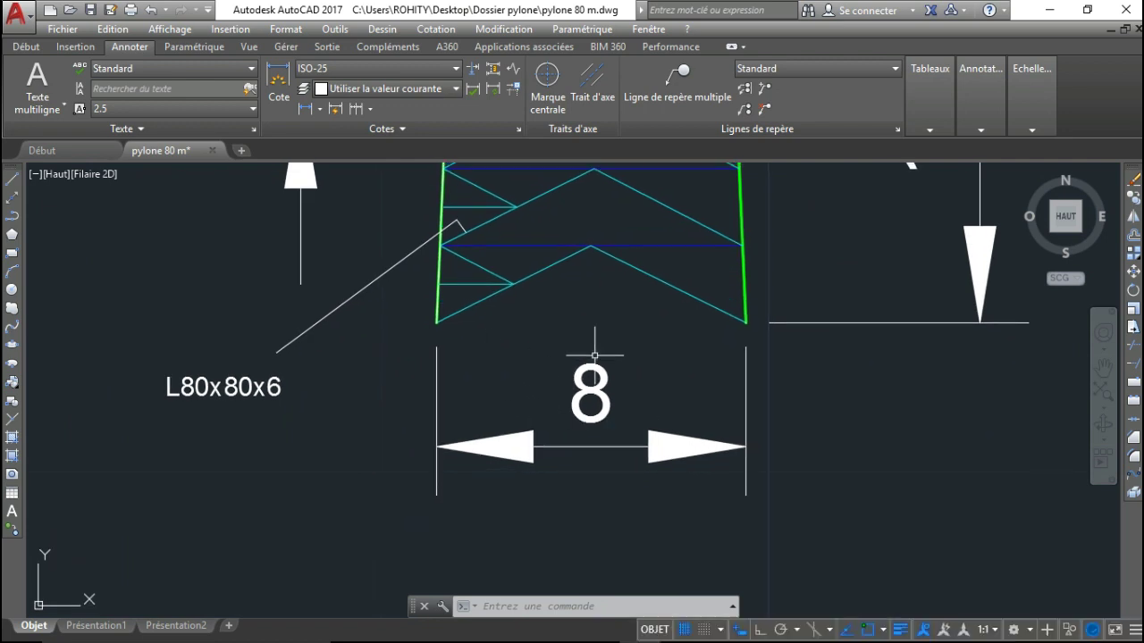
scroll(734, 331, "down", 6)
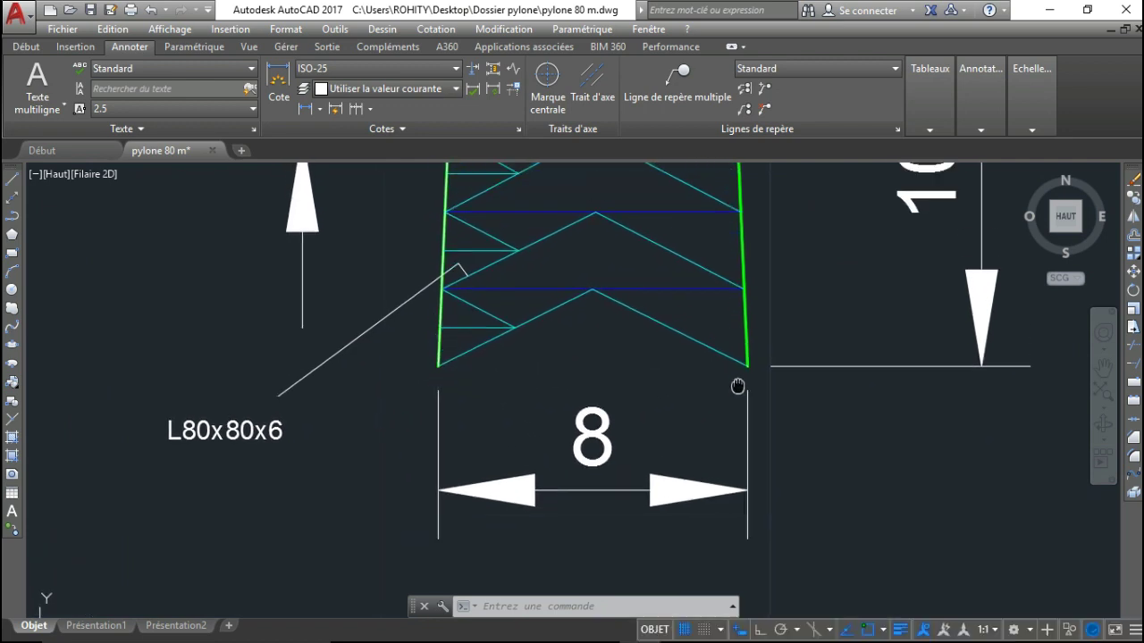
scroll(602, 417, "up", 2)
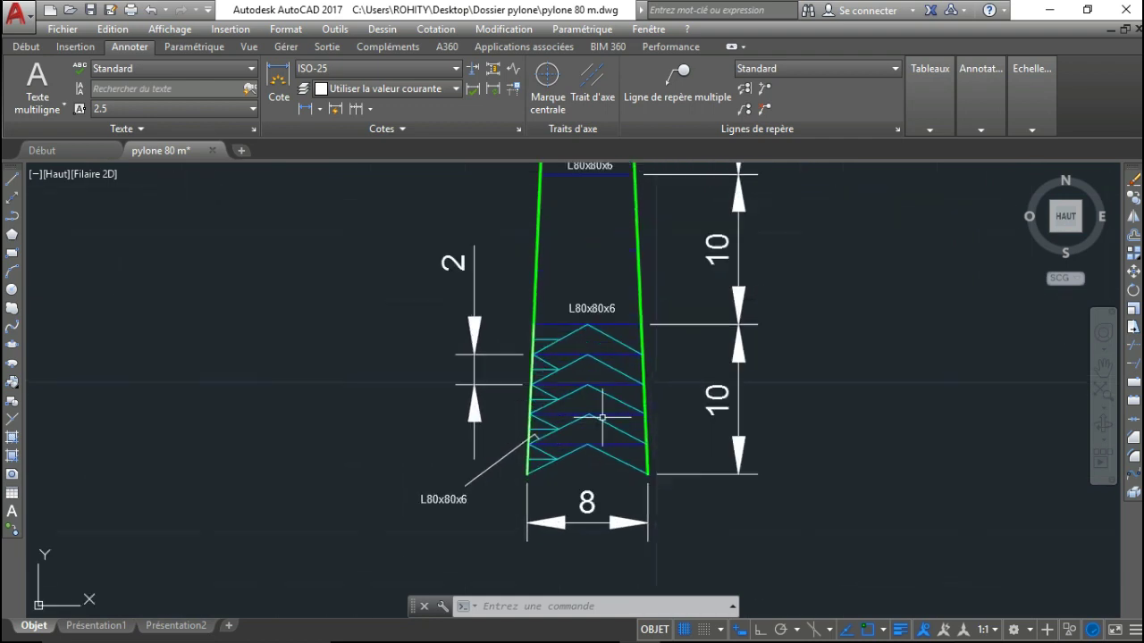
scroll(579, 446, "up", 2)
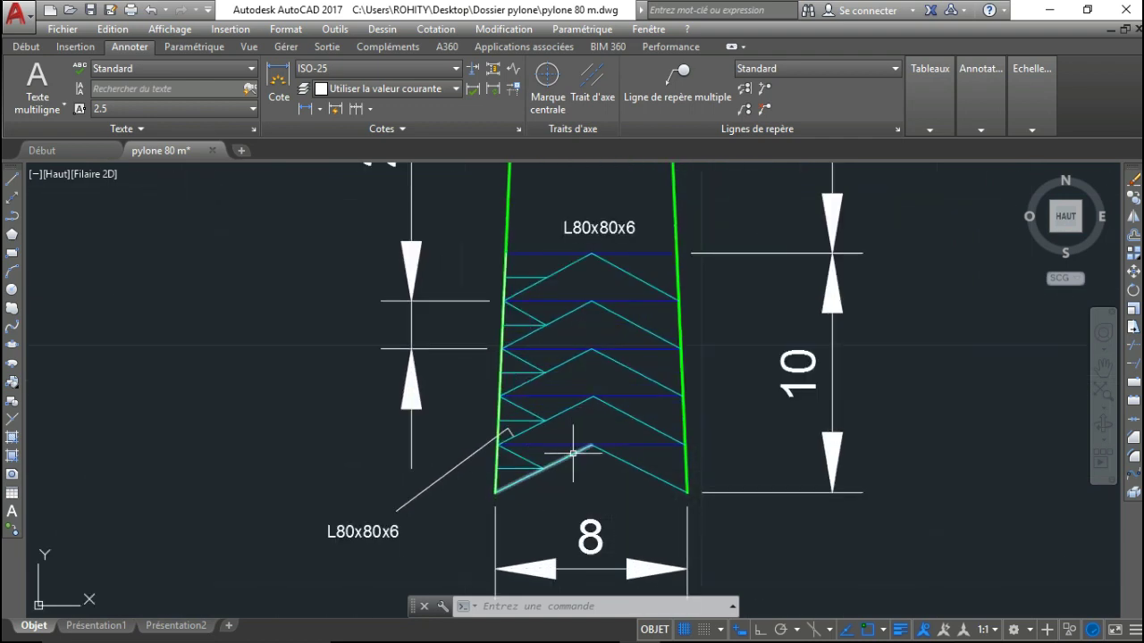
middle_click_drag(551, 455, 554, 500)
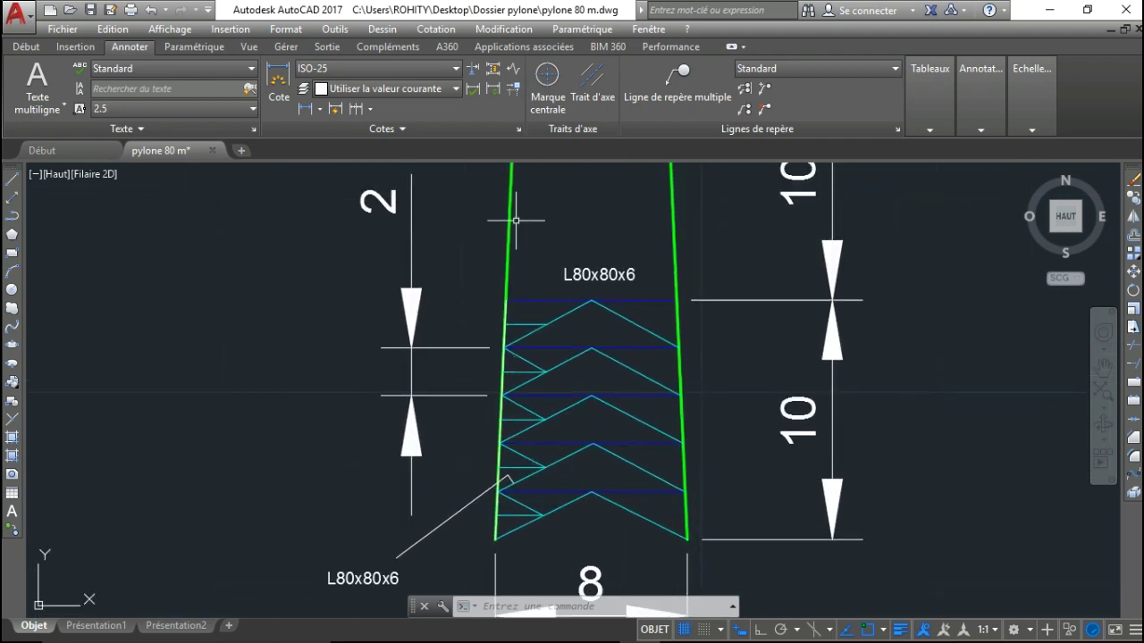
Step: Examine the pylon's main leg and the angle section label whose leader points to it
scroll(508, 228, "up", 2)
middle_click_drag(502, 250, 534, 357)
scroll(537, 381, "down", 4)
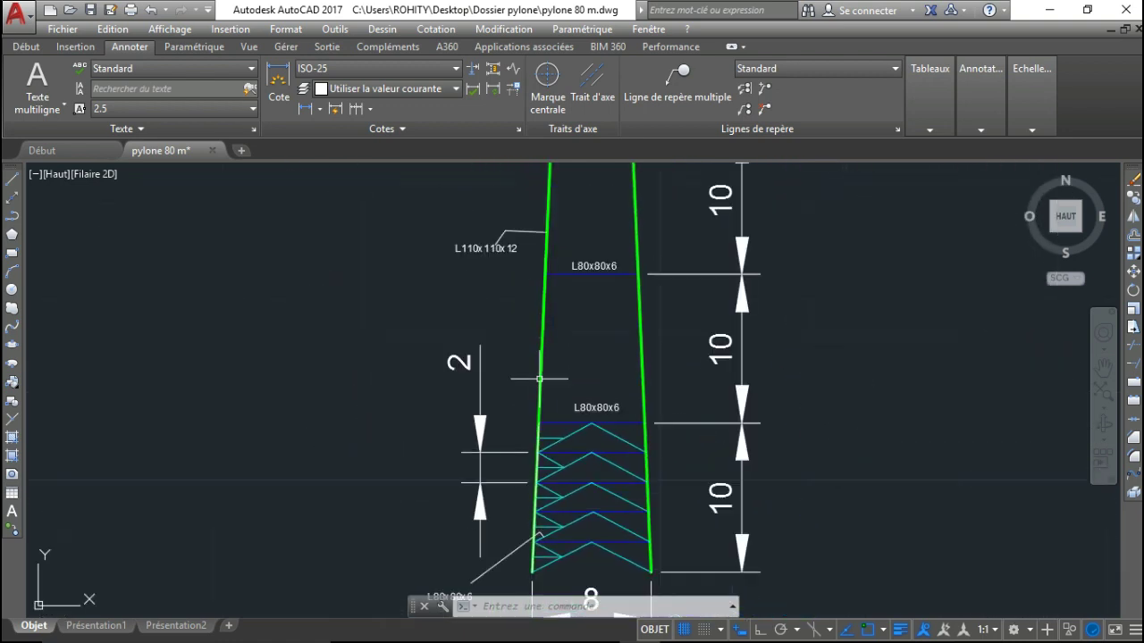
scroll(506, 238, "up", 4)
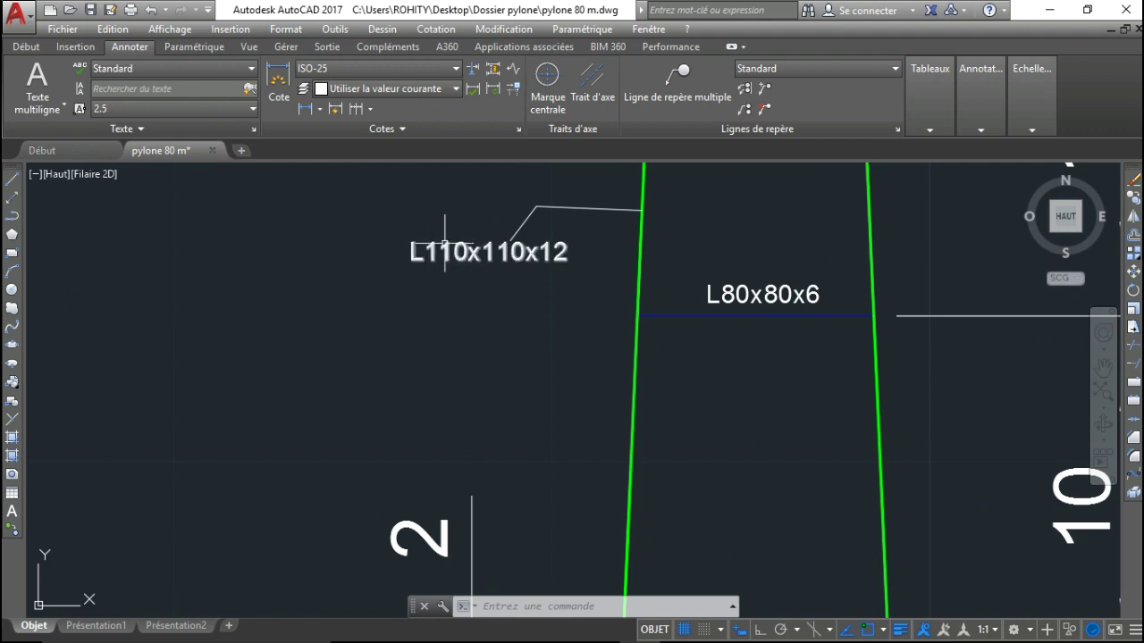
scroll(444, 243, "up", 2)
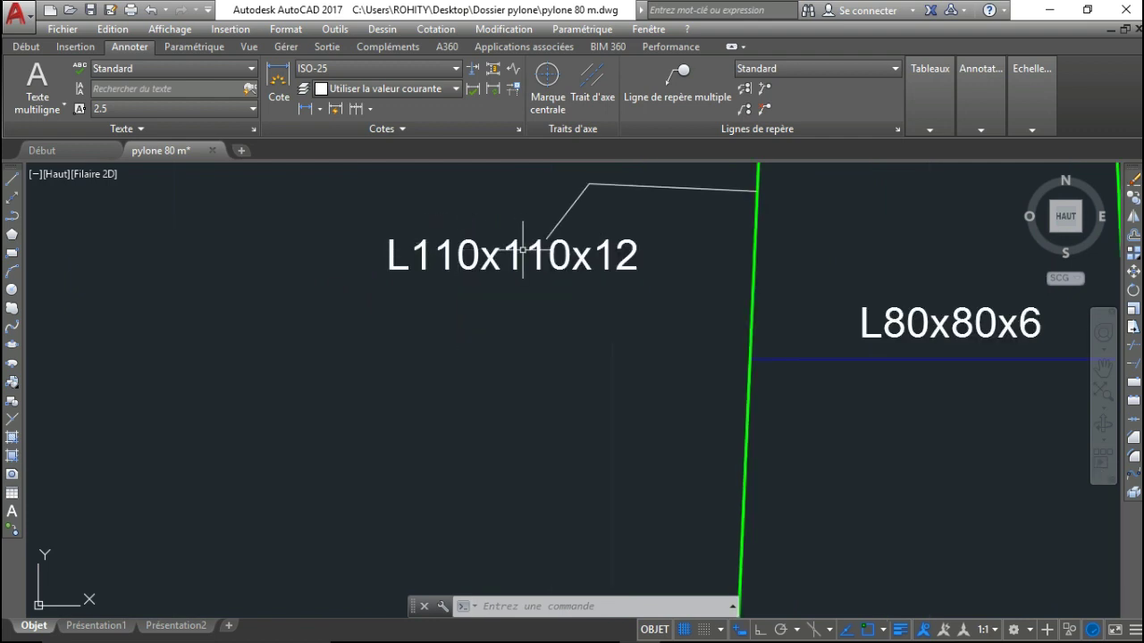
mouse_move(611, 260)
middle_mouse_down()
mouse_move(583, 288)
mouse_move(557, 288)
mouse_move(532, 329)
middle_mouse_up()
scroll(584, 288, "down", 4)
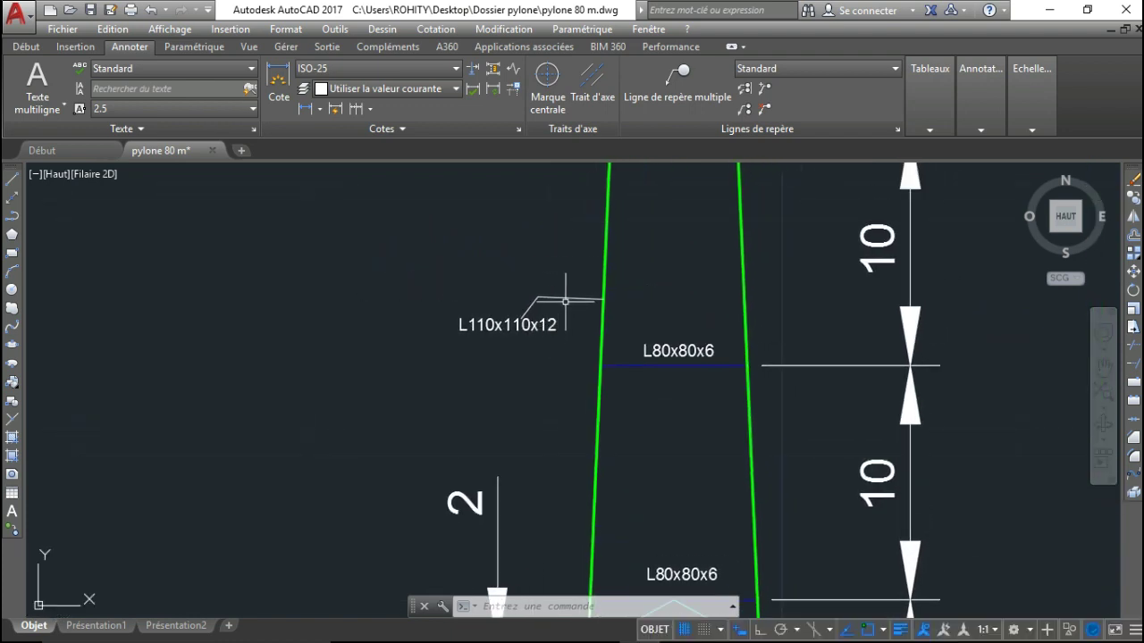
scroll(601, 298, "up", 2)
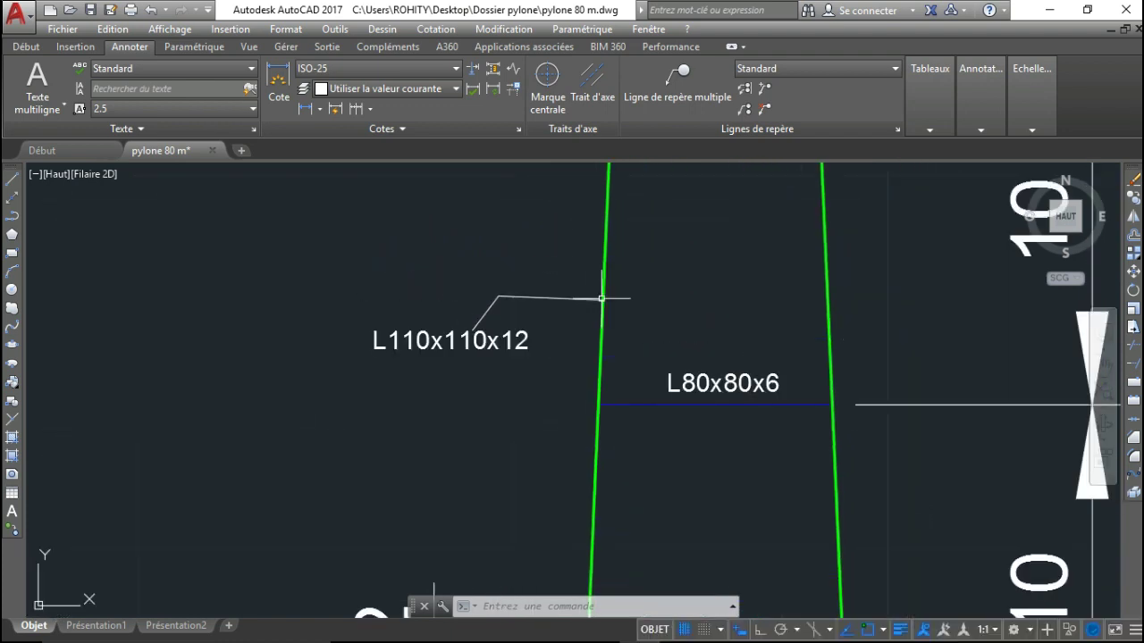
scroll(602, 294, "up", 2)
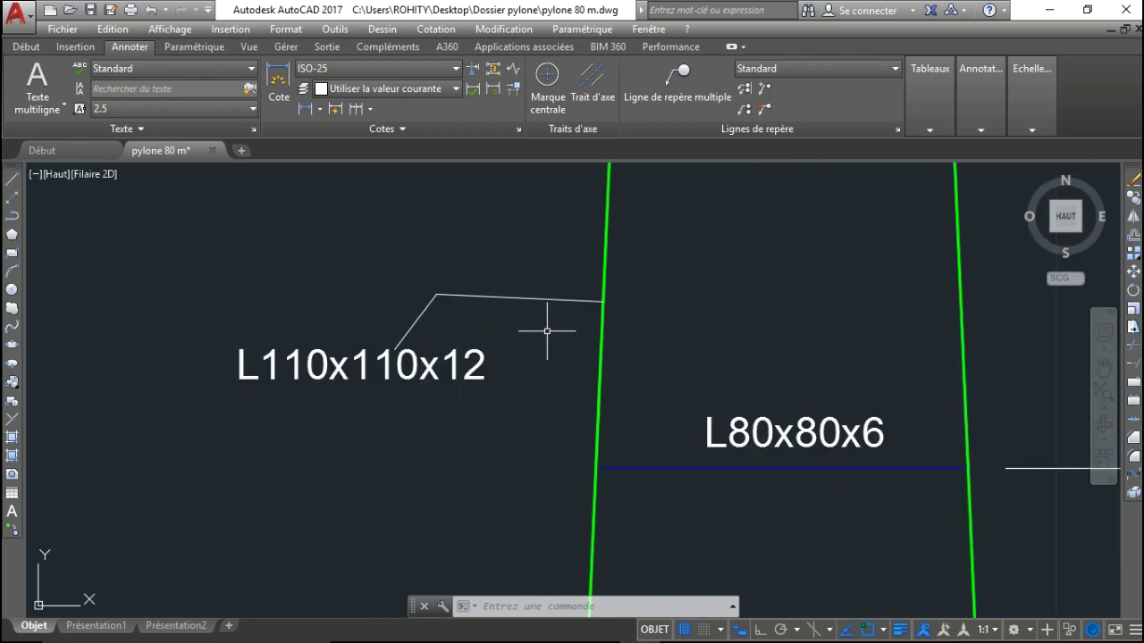
middle_click_drag(561, 320, 569, 335)
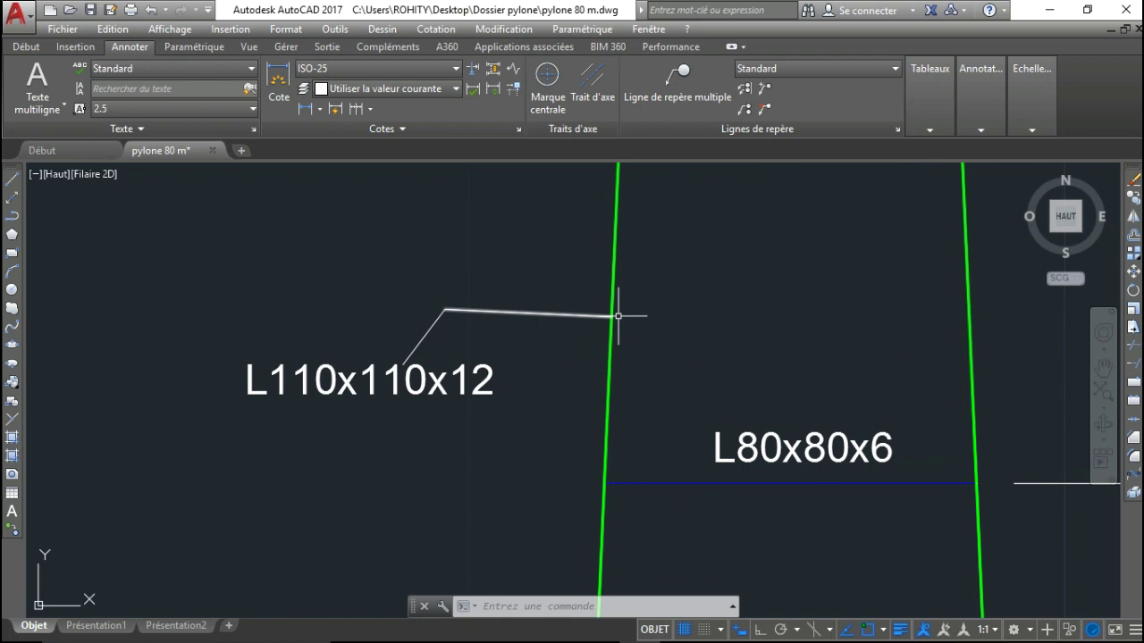
Step: Examine the horizontal member between the legs above the second panel and its section label
scroll(611, 330, "down", 3)
mouse_move(611, 327)
middle_mouse_down()
mouse_move(602, 255)
mouse_move(568, 243)
middle_mouse_up()
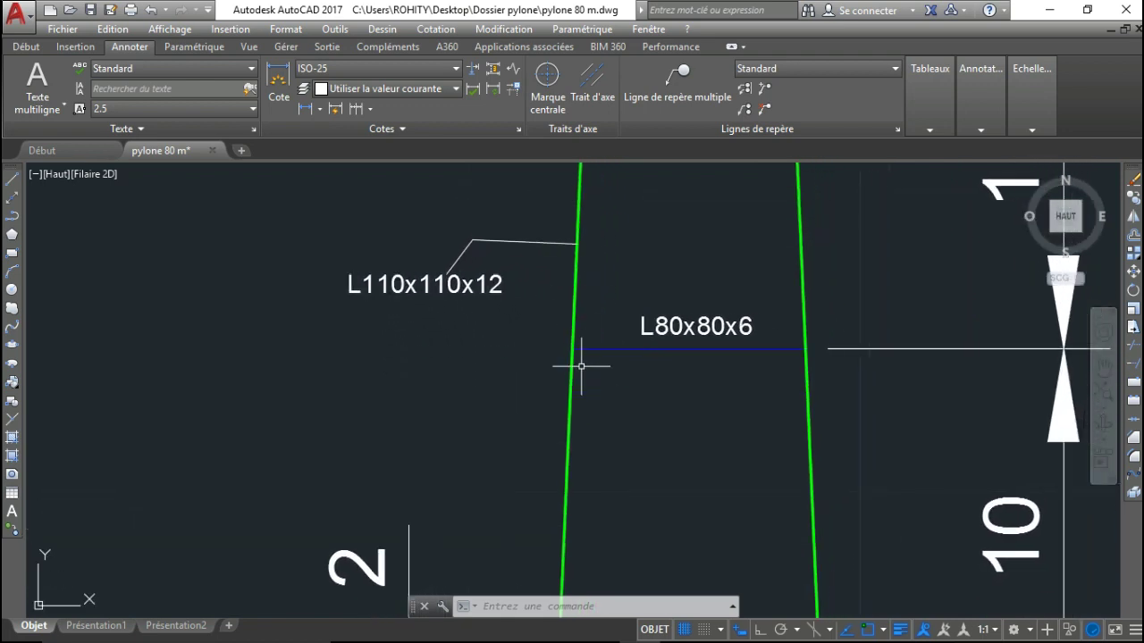
middle_click_drag(653, 352, 563, 328)
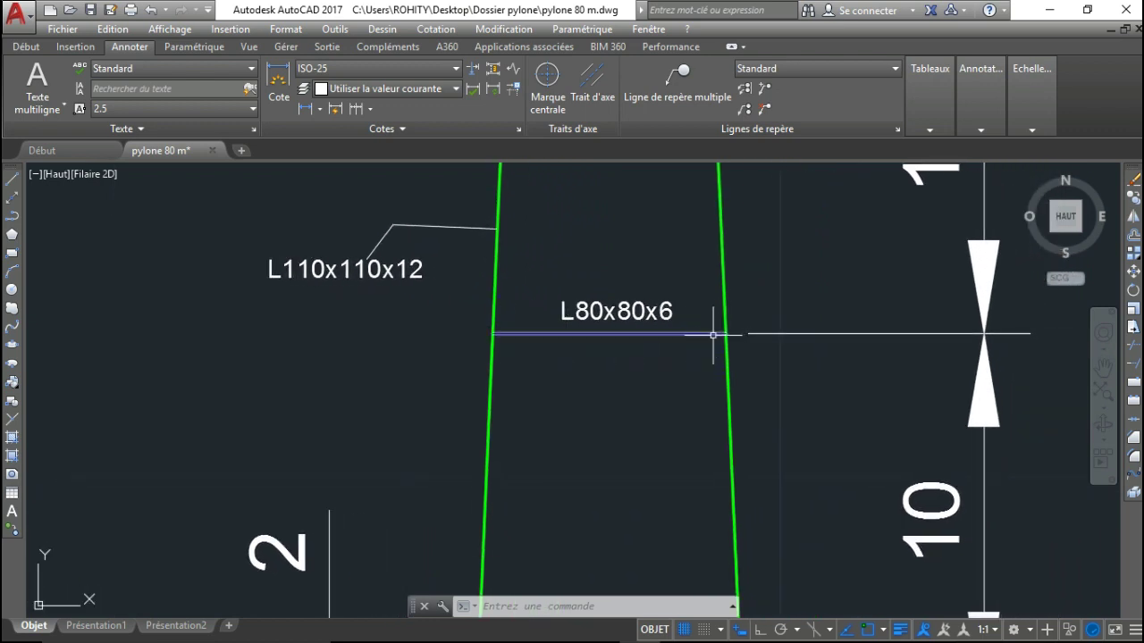
scroll(589, 322, "up", 4)
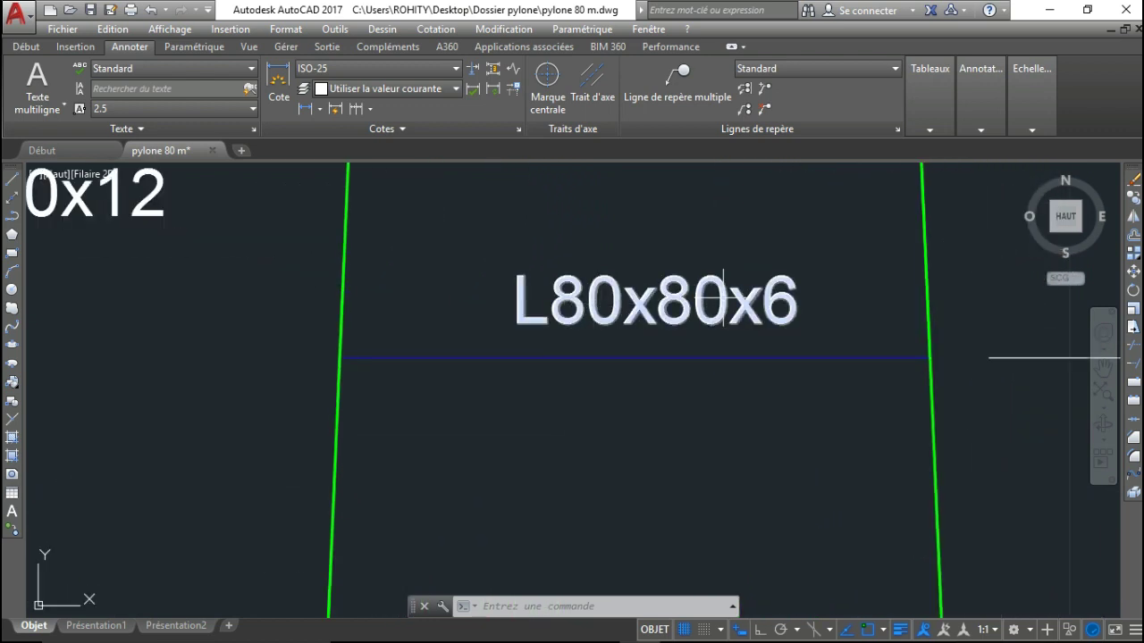
scroll(719, 301, "down", 10)
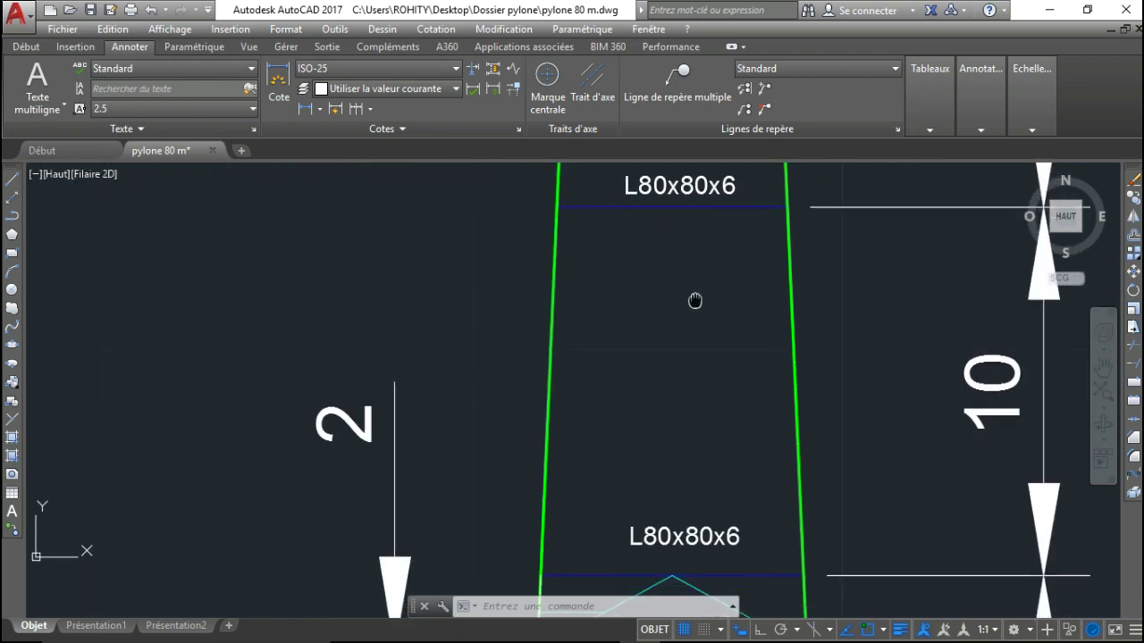
Step: Examine the lowest panel's diagonals and secondary bracing, with their leader label and spacing dimension
scroll(700, 244, "up", 8)
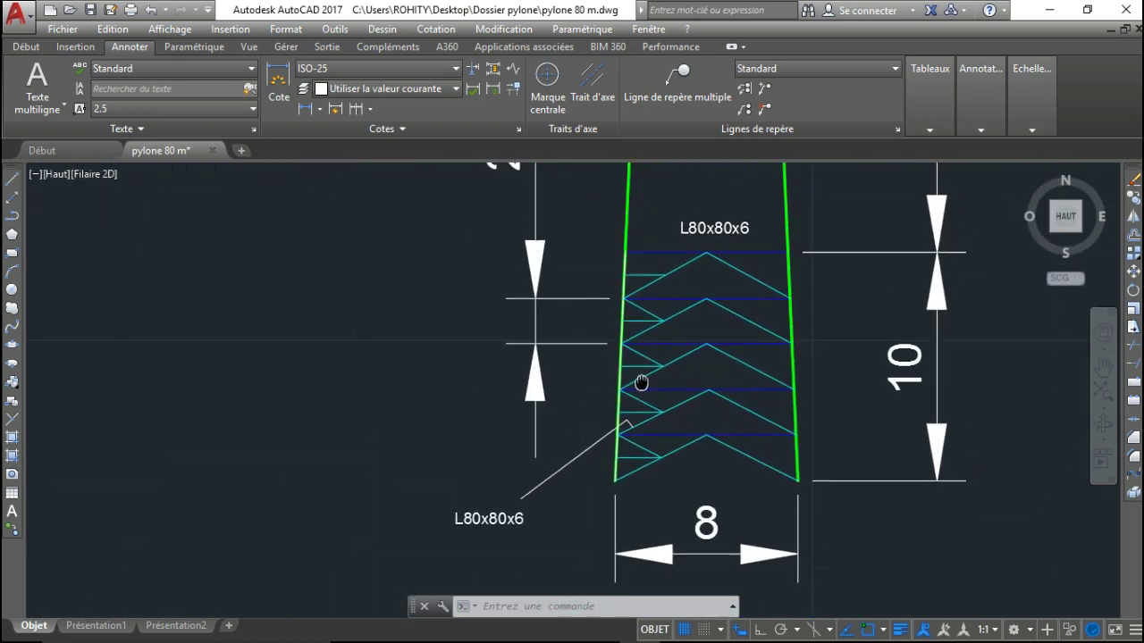
scroll(642, 366, "down", 3)
middle_click_drag(620, 434, 590, 317)
middle_click_drag(573, 262, 590, 312)
middle_click_drag(613, 417, 600, 324)
scroll(608, 388, "down", 3)
middle_click_drag(606, 393, 589, 444)
mouse_move(596, 360)
middle_mouse_down()
mouse_move(581, 389)
mouse_move(528, 396)
mouse_move(520, 421)
mouse_move(544, 412)
mouse_move(547, 387)
mouse_move(528, 406)
mouse_move(525, 452)
middle_mouse_up()
scroll(524, 453, "down", 2)
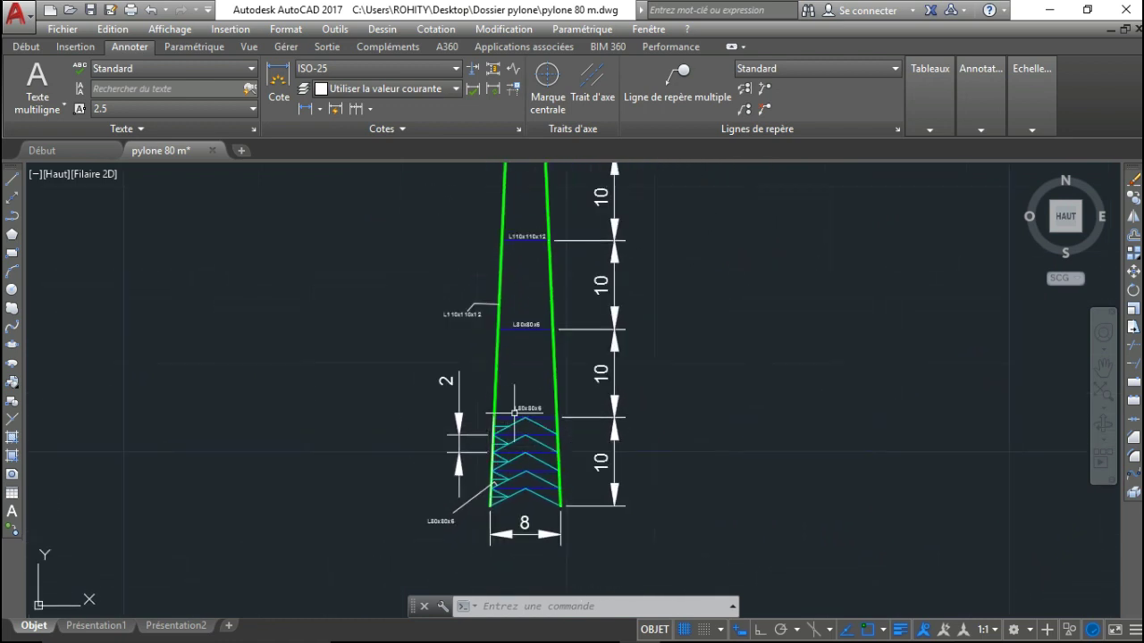
mouse_move(507, 385)
middle_mouse_down()
mouse_move(482, 426)
mouse_move(488, 414)
middle_mouse_up()
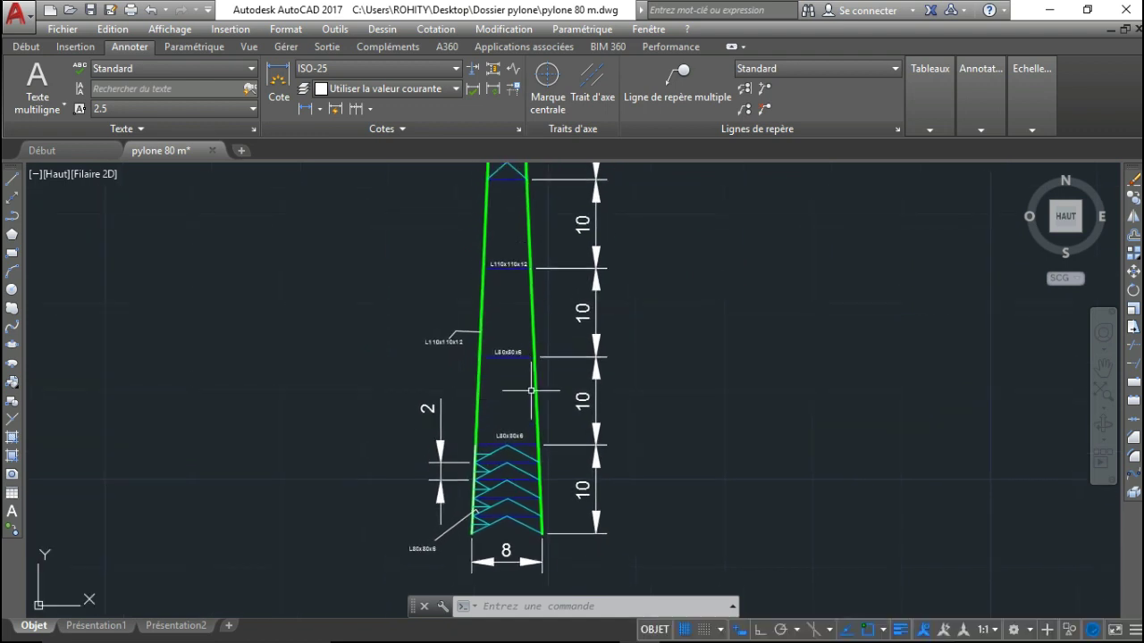
Step: Examine the horizontal members closing the lower panels, together with their section labels and 10 m height dimensions
scroll(521, 453, "up", 4)
mouse_move(525, 432)
middle_mouse_down()
mouse_move(523, 383)
mouse_move(545, 325)
middle_mouse_up()
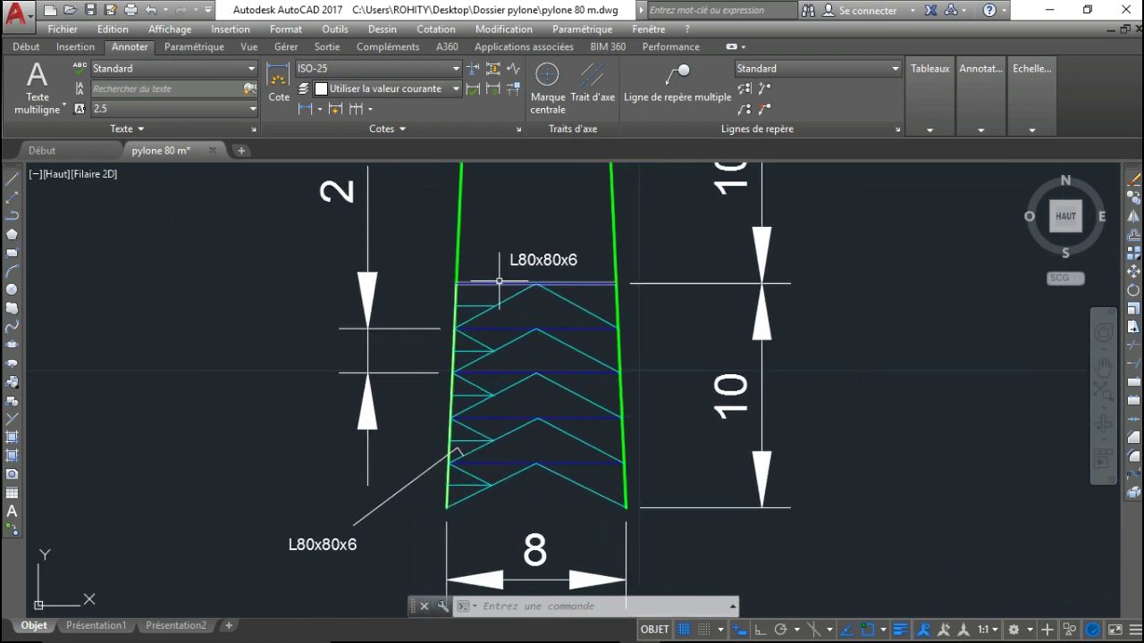
scroll(498, 281, "down", 4)
middle_click_drag(486, 304, 524, 454)
mouse_move(541, 317)
middle_mouse_down()
mouse_move(540, 408)
mouse_move(558, 286)
middle_mouse_up()
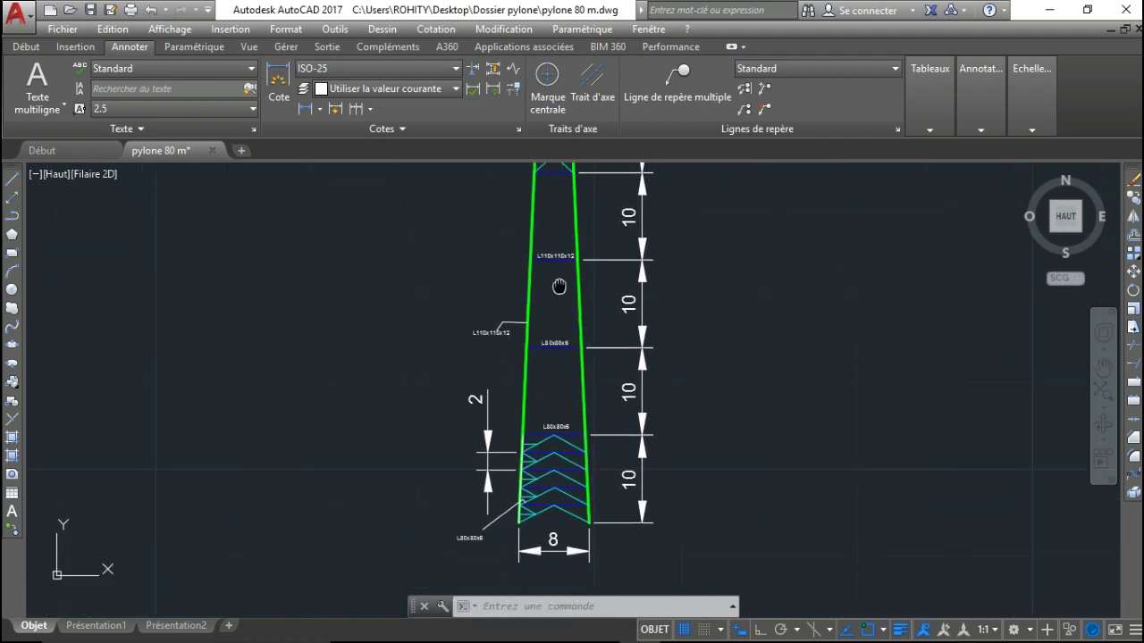
scroll(545, 443, "up", 4)
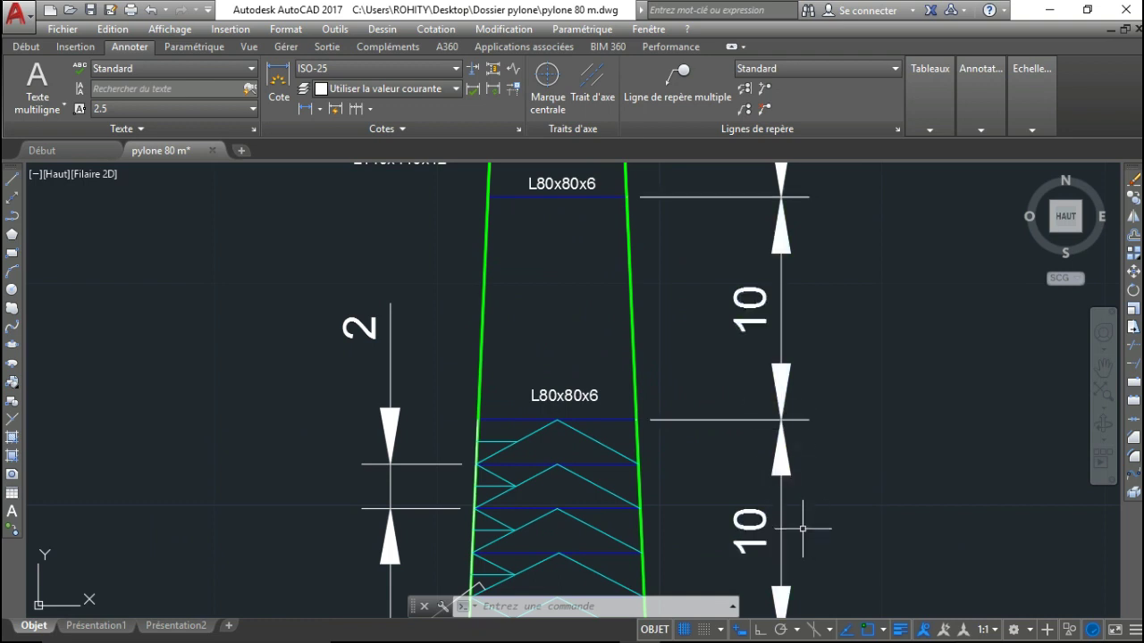
scroll(768, 473, "down", 2)
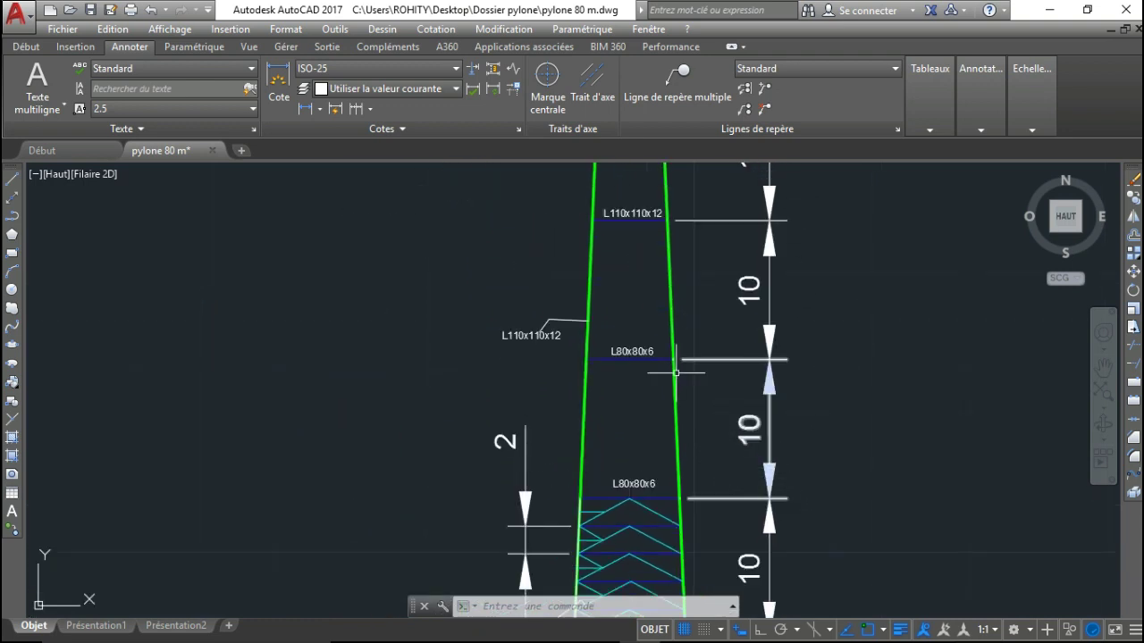
Step: Examine the chevron bracing, horizontal members and angle section label of the braced panel at the pylon's mid-height
middle_click_drag(617, 529, 621, 495)
middle_click_drag(628, 388, 649, 565)
mouse_move(653, 428)
middle_mouse_down()
mouse_move(653, 576)
mouse_move(653, 473)
mouse_move(654, 546)
middle_mouse_up()
scroll(657, 400, "up", 2)
middle_click_drag(656, 400, 636, 325)
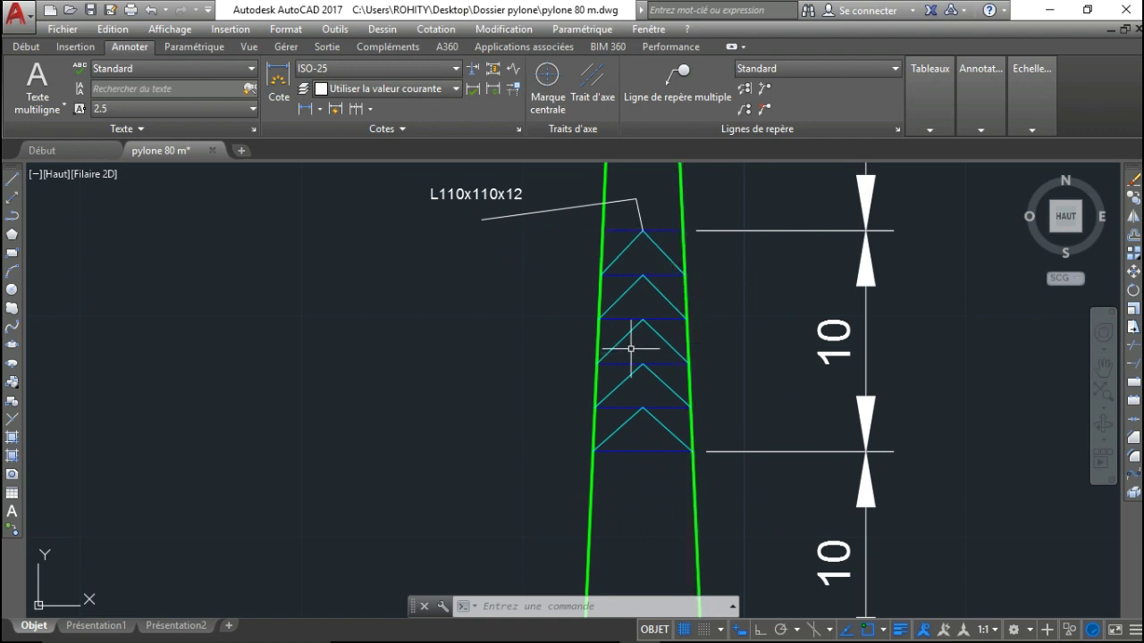
mouse_move(676, 327)
middle_mouse_down()
mouse_move(659, 284)
mouse_move(664, 301)
mouse_move(613, 332)
middle_mouse_up()
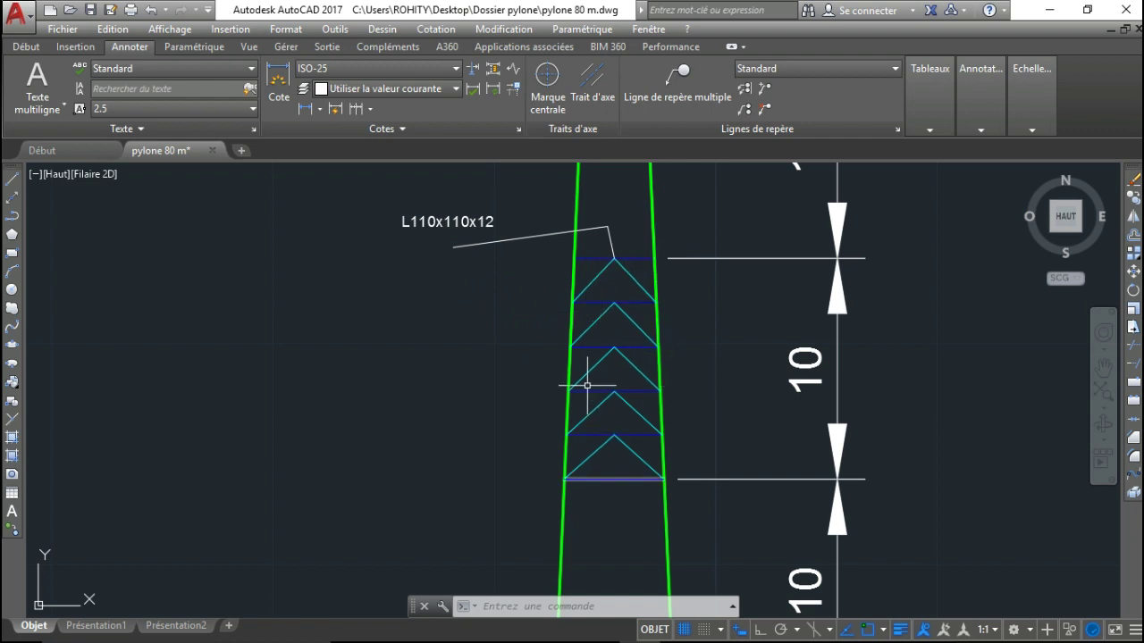
Step: Examine the unbraced panel below the pylon's mid-height bracing, the complete elevation and the upper end of the pylon
middle_click_drag(592, 382, 576, 304)
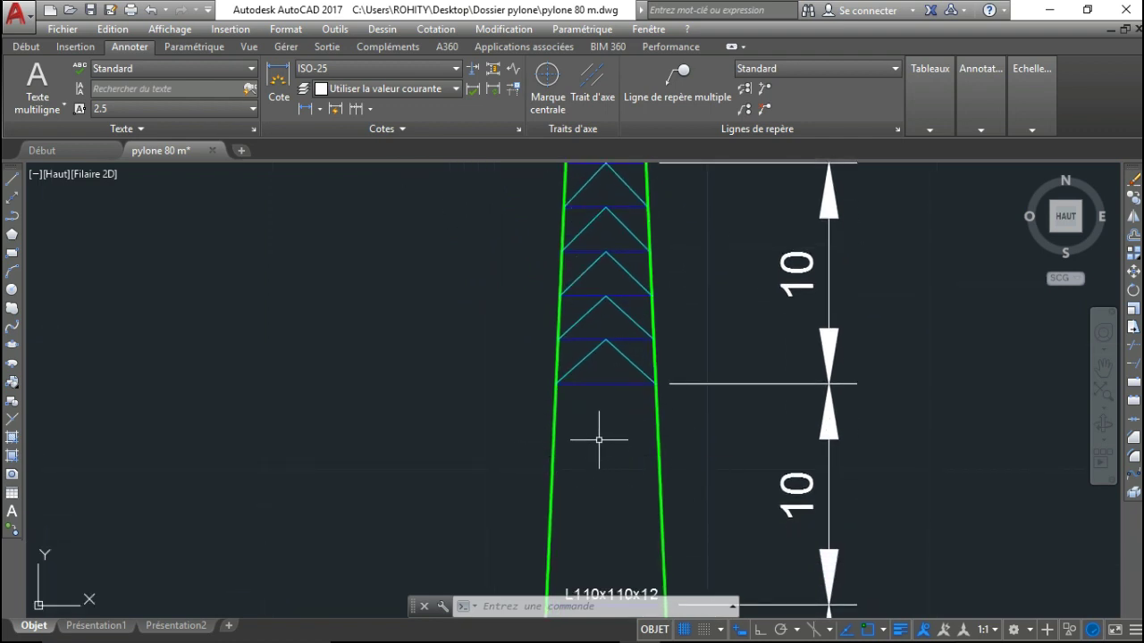
scroll(625, 460, "down", 5)
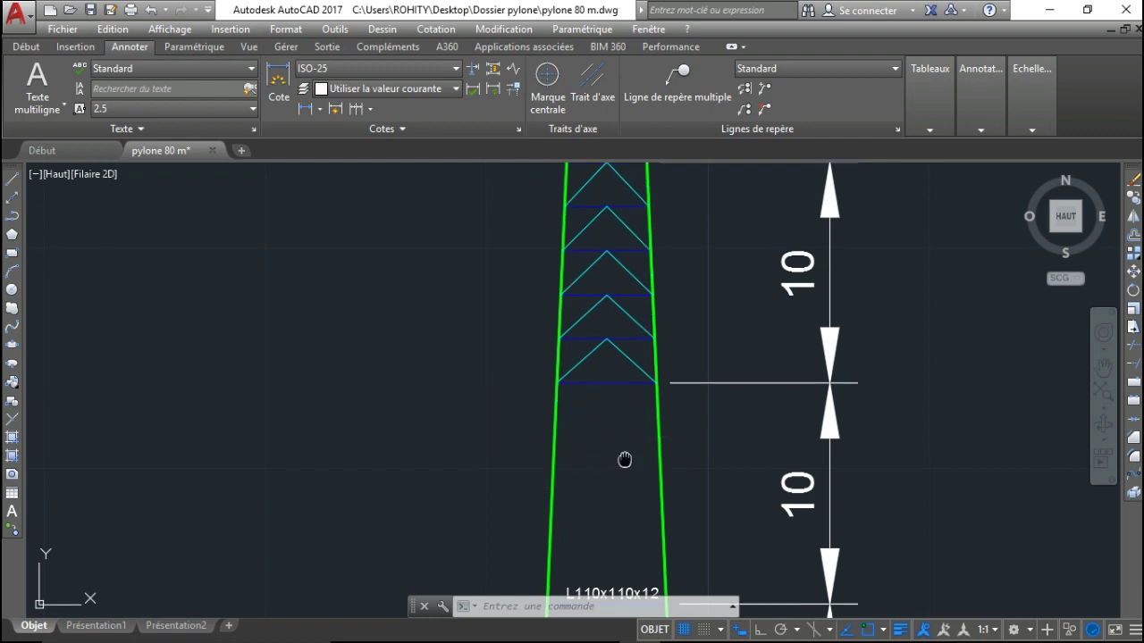
mouse_move(594, 406)
middle_mouse_down()
mouse_move(625, 368)
mouse_move(631, 386)
middle_mouse_up()
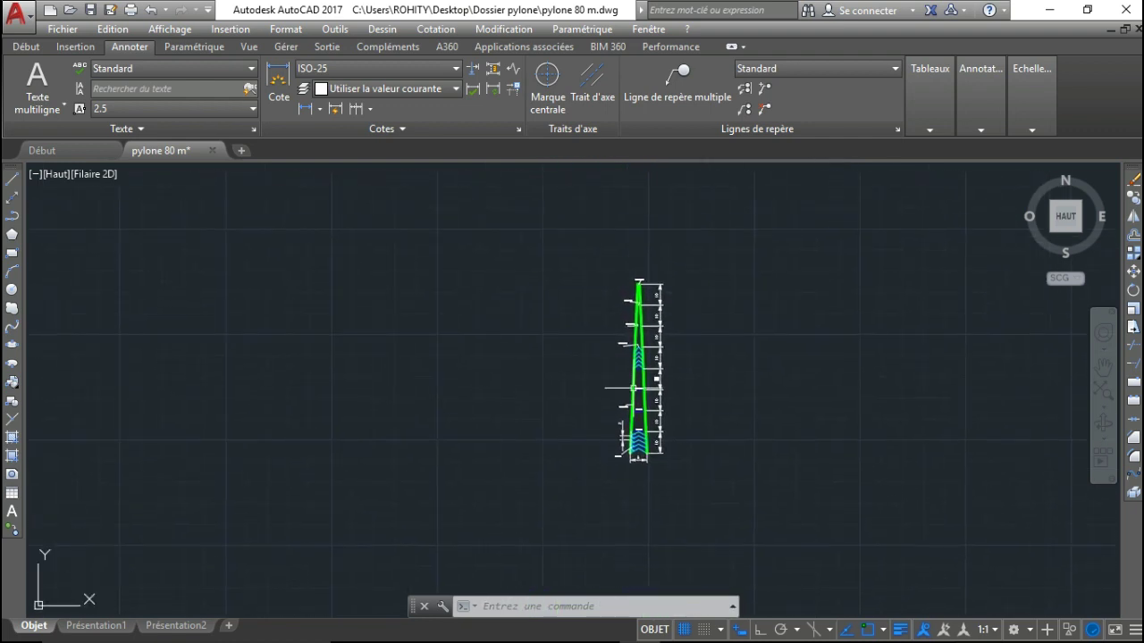
scroll(636, 376, "up", 2)
middle_click_drag(635, 268, 643, 333)
scroll(642, 303, "up", 4)
middle_click_drag(641, 278, 640, 306)
scroll(640, 302, "up", 4)
scroll(651, 361, "up", 4)
scroll(663, 315, "up", 5)
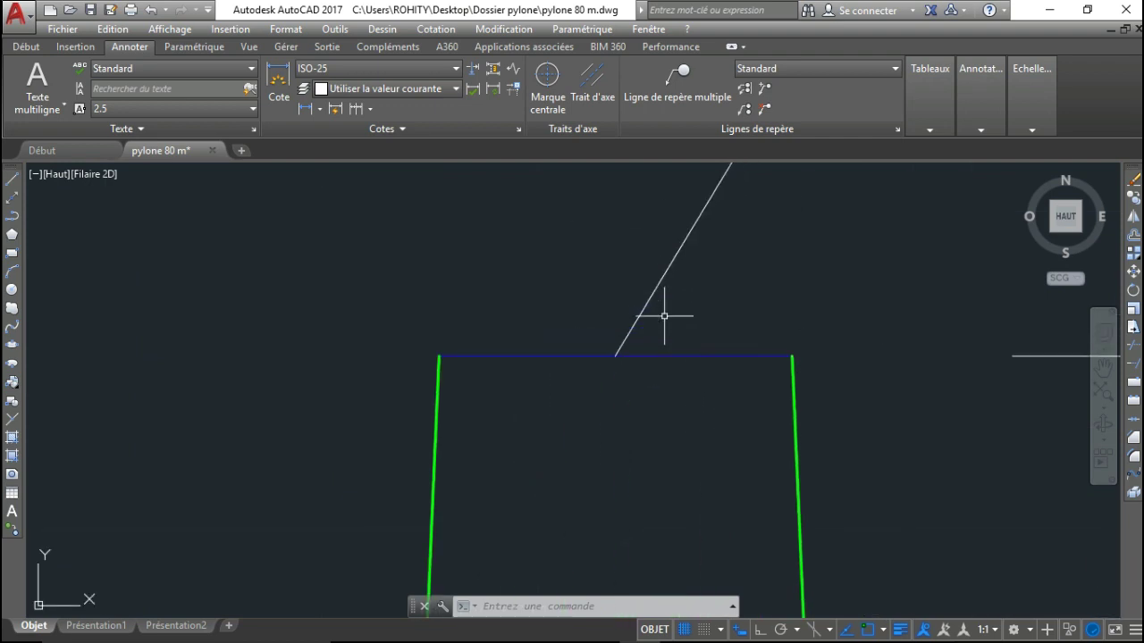
Step: Examine the horizontal member joining the two legs at the pylon's top, together with its leader line
mouse_move(625, 350)
middle_mouse_down()
mouse_move(605, 316)
mouse_move(613, 286)
middle_mouse_up()
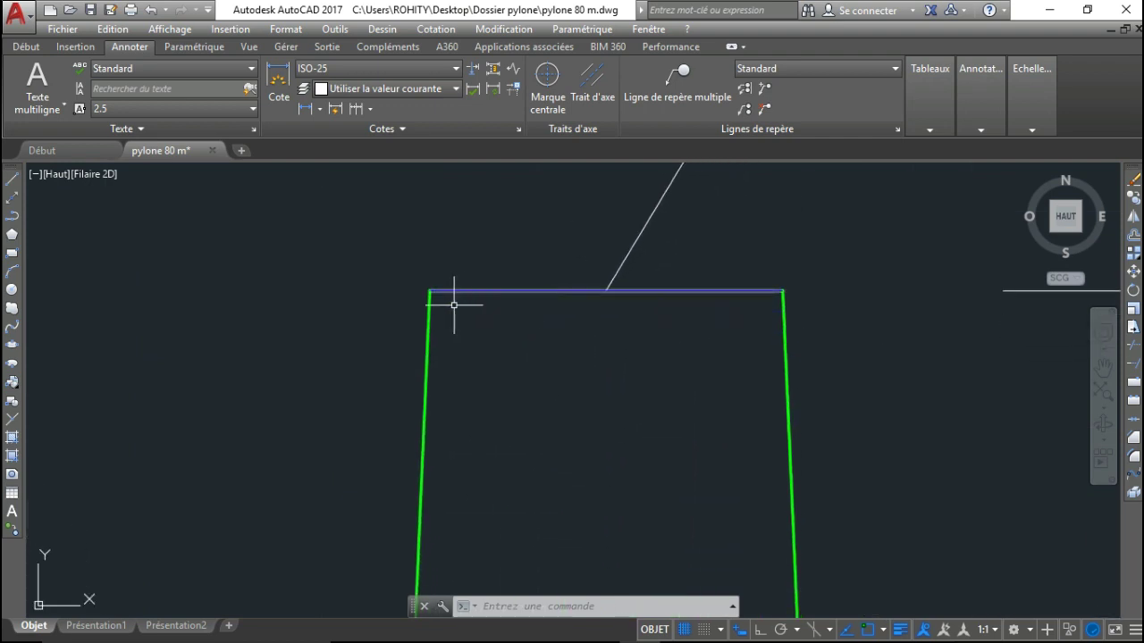
middle_click_drag(698, 310, 684, 341)
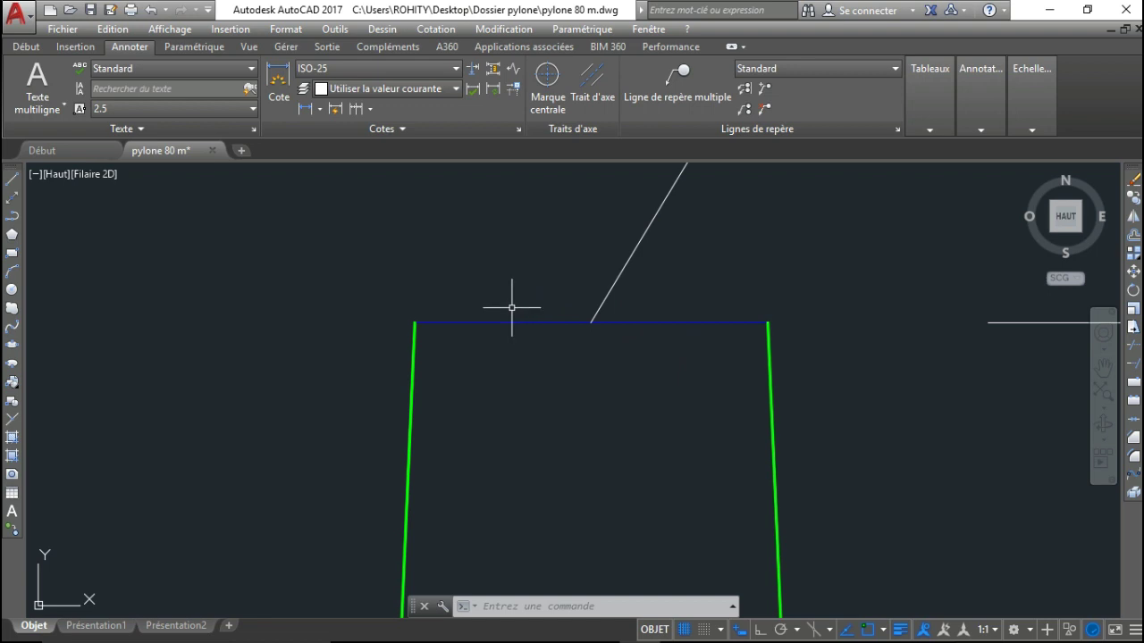
middle_click_drag(500, 327, 523, 331)
scroll(525, 331, "up", 2)
scroll(526, 331, "down", 6)
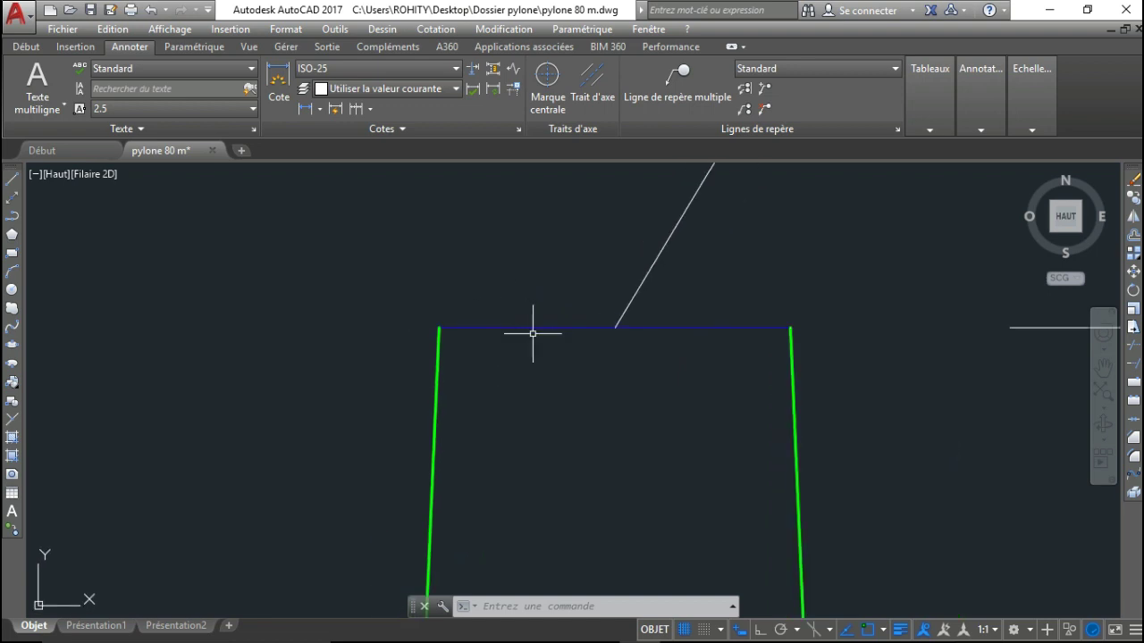
scroll(575, 336, "up", 1)
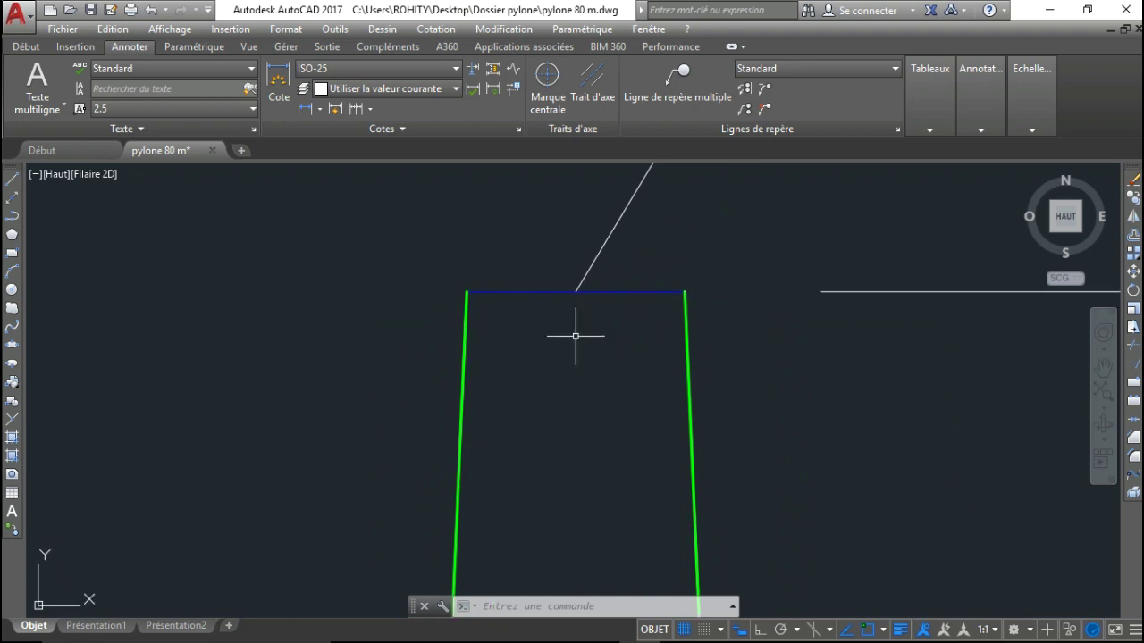
middle_click_drag(573, 326, 582, 388)
scroll(585, 386, "up", 1)
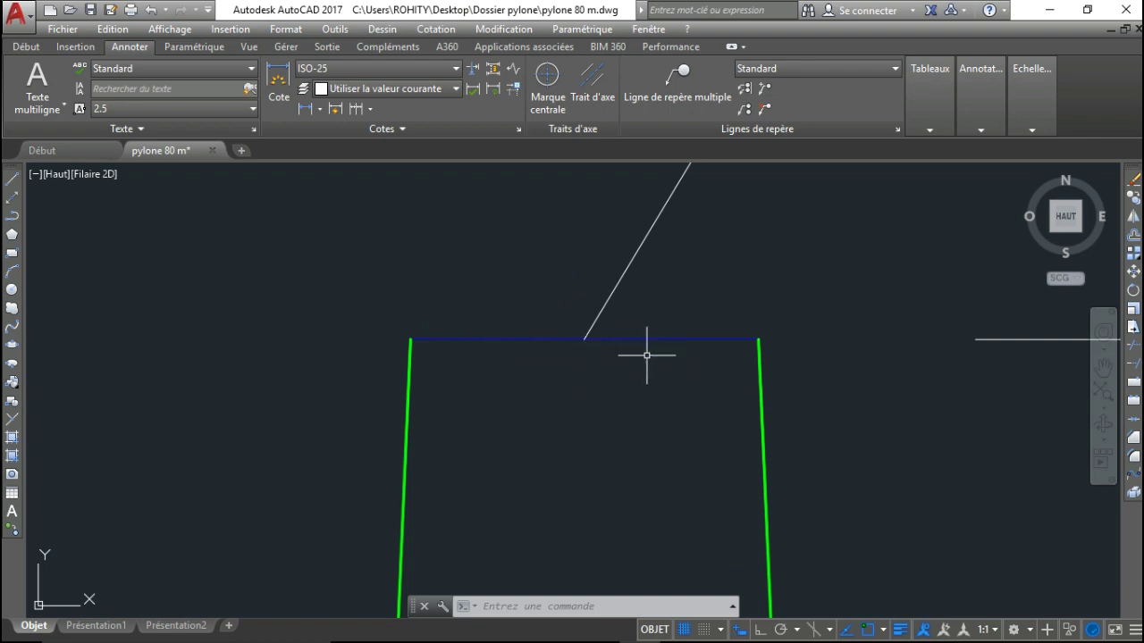
middle_click_drag(645, 358, 643, 401)
scroll(613, 387, "down", 4)
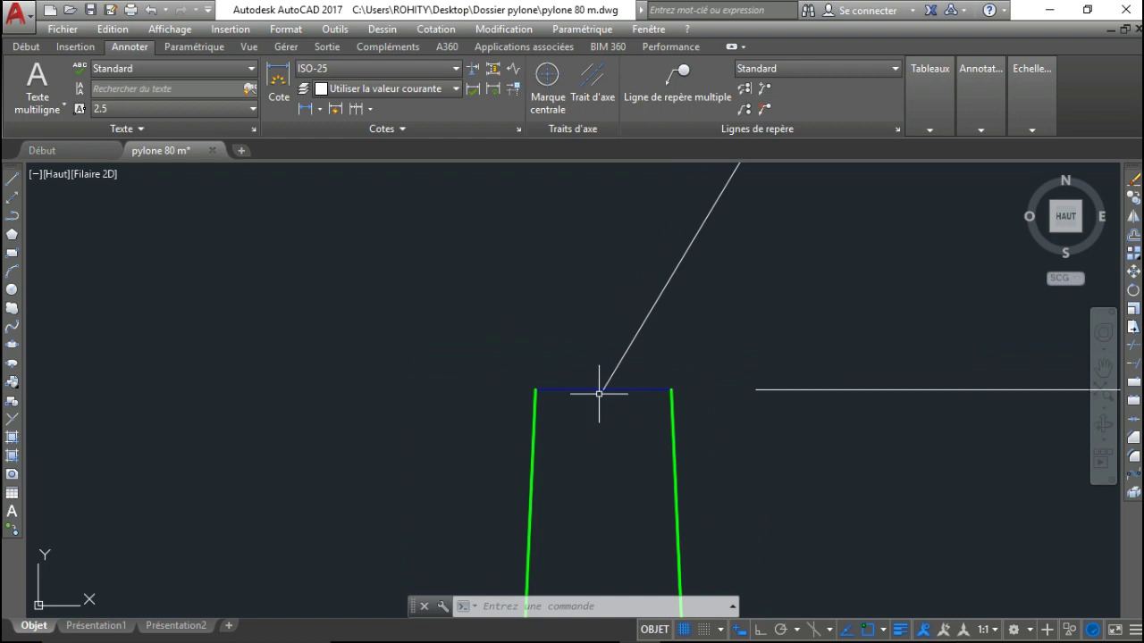
scroll(598, 397, "up", 4)
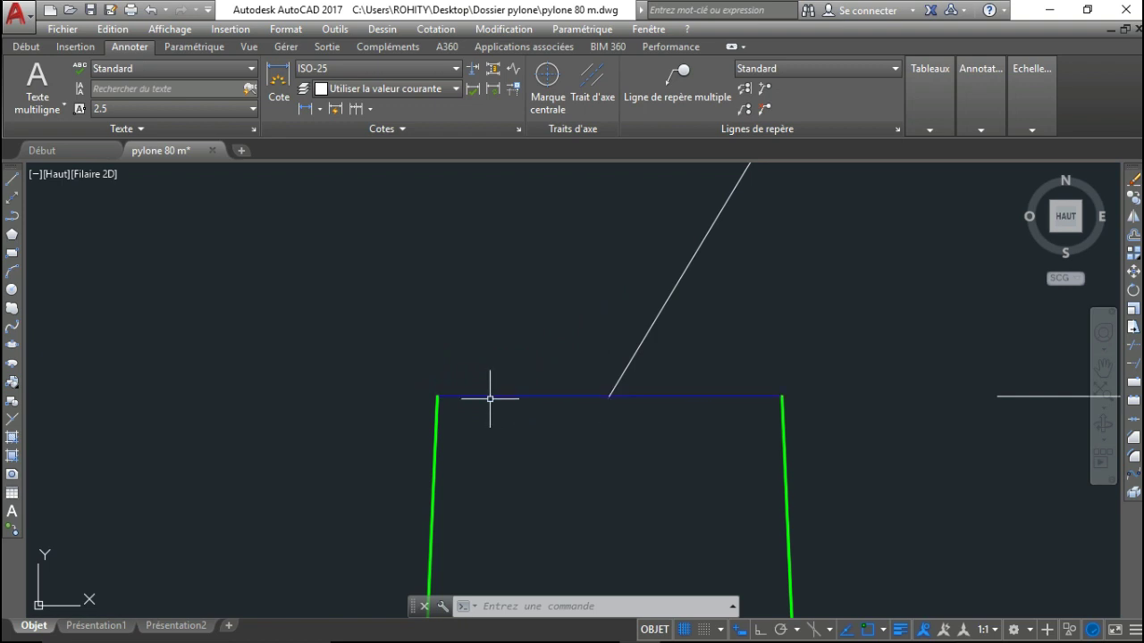
scroll(776, 402, "up", 2)
scroll(675, 398, "down", 5)
middle_click_drag(673, 395, 689, 355)
scroll(638, 365, "up", 6)
scroll(622, 334, "up", 2)
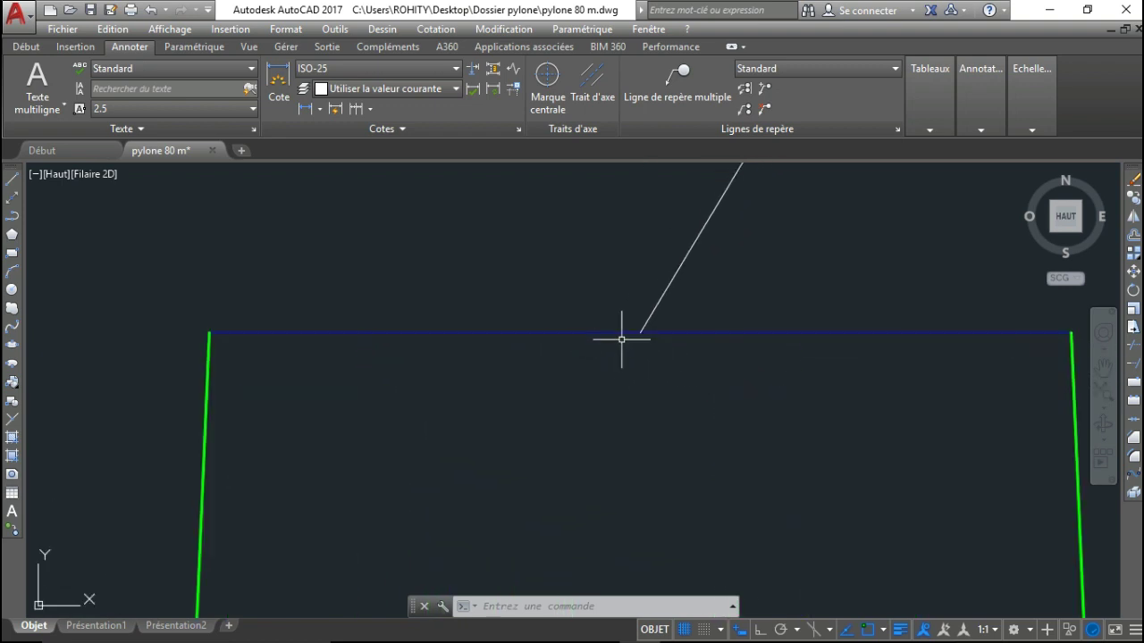
scroll(830, 370, "down", 8)
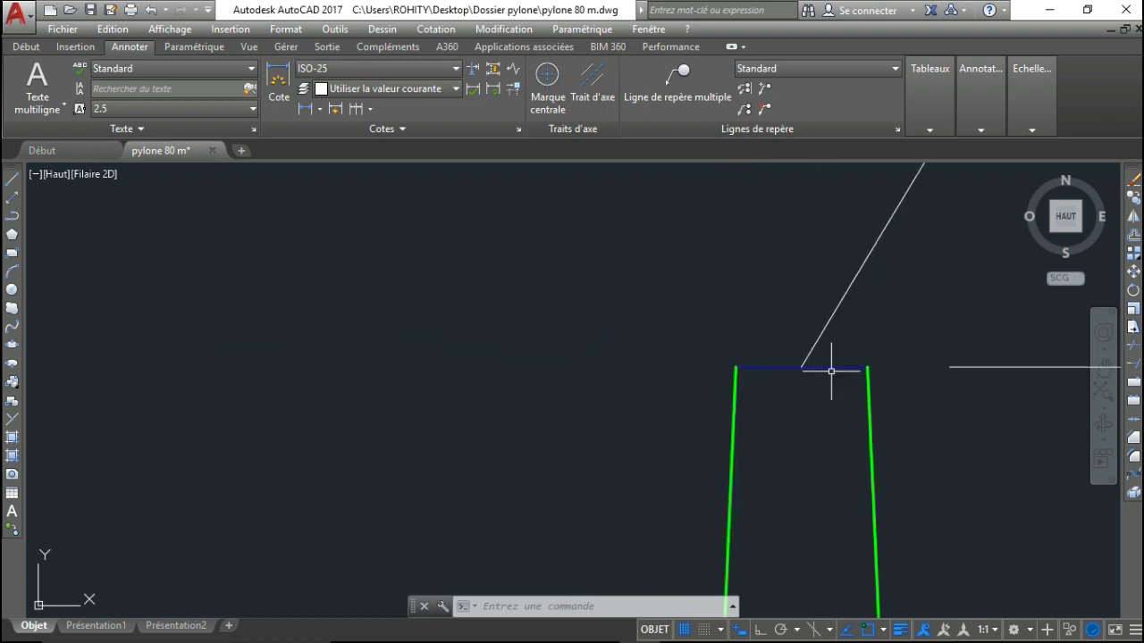
Step: Review the pylon's lower half and overall elevation, including the section labels, panel height dimensions and base width dimension
mouse_move(830, 373)
middle_mouse_down()
mouse_move(677, 297)
mouse_move(686, 225)
middle_mouse_up()
scroll(677, 298, "up", 4)
scroll(676, 298, "down", 5)
scroll(671, 324, "down", 6)
scroll(701, 261, "up", 2)
middle_click_drag(707, 334, 594, 371)
scroll(622, 414, "up", 4)
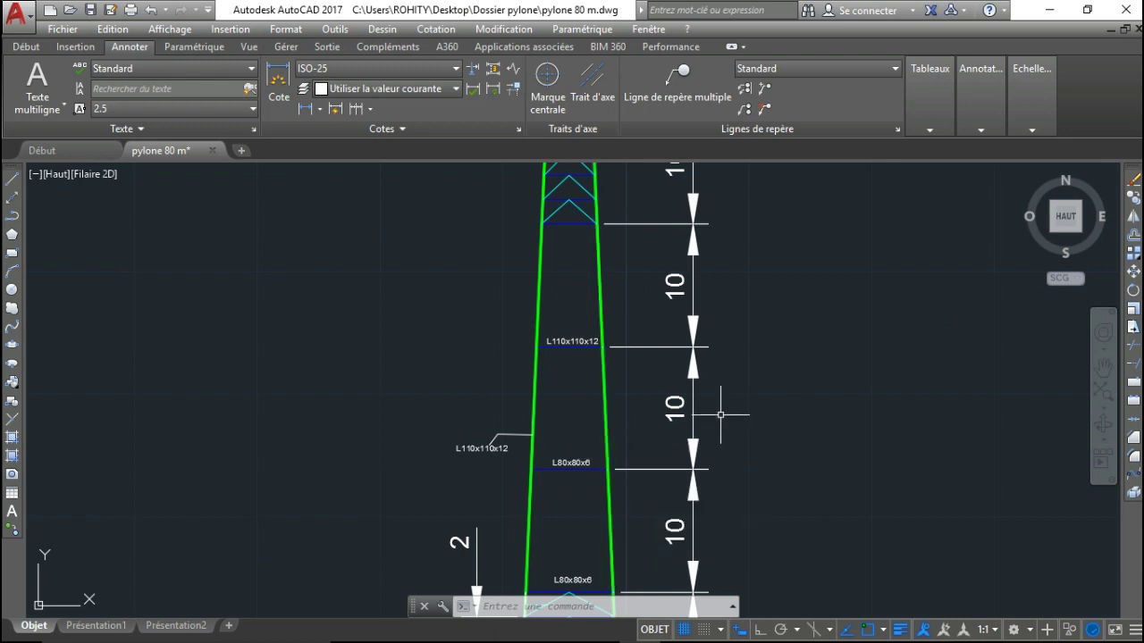
scroll(720, 414, "down", 4)
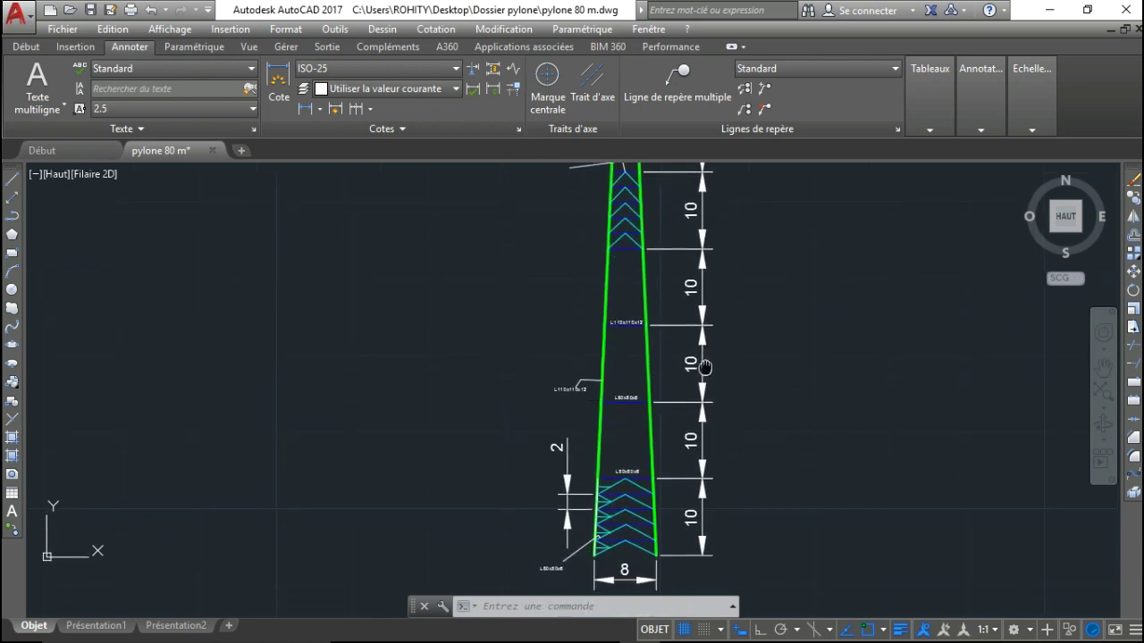
mouse_move(702, 380)
middle_mouse_down()
mouse_move(674, 445)
mouse_move(678, 469)
middle_mouse_up()
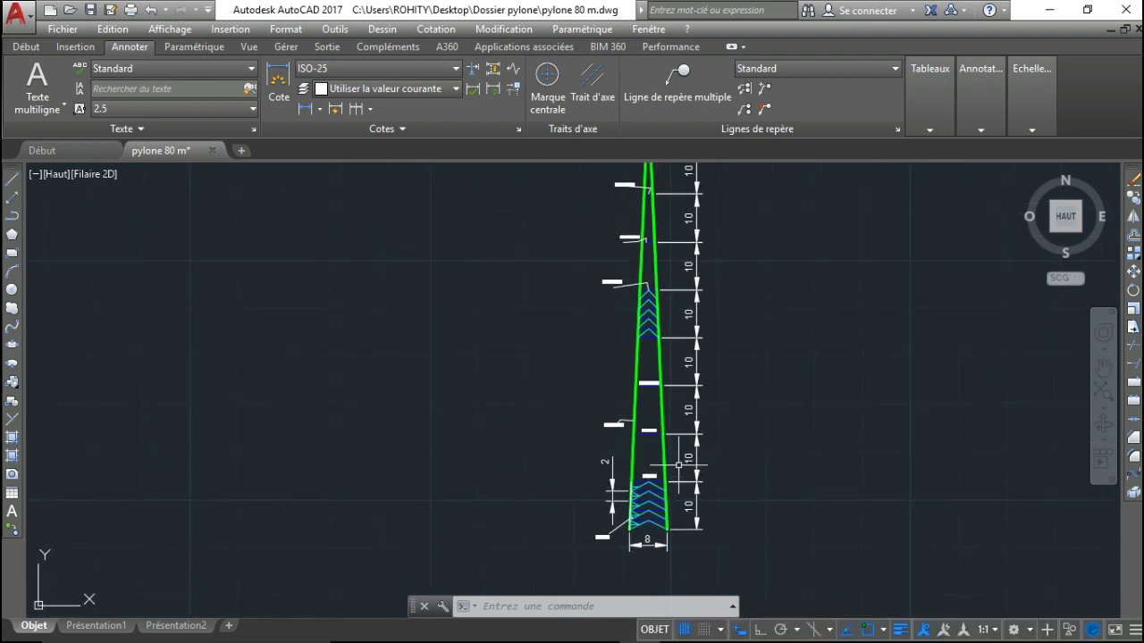
middle_click_drag(678, 402, 657, 405)
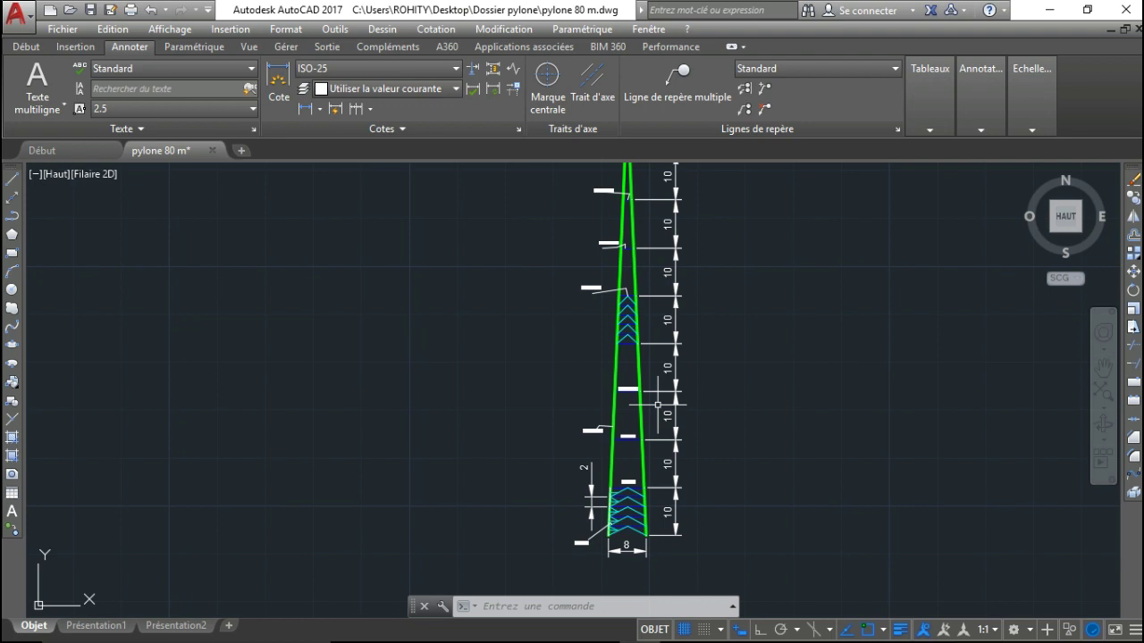
Step: Switch to Robot Structural Analysis and create a new project using the 3D frame structure type
mouse_move(764, 631)
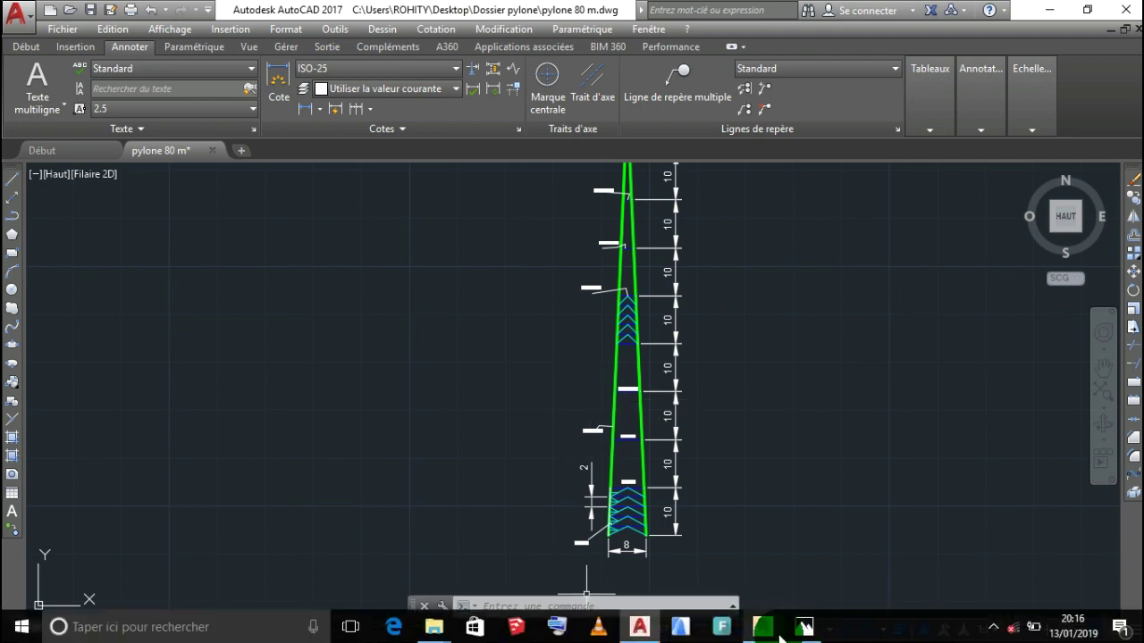
left_click(762, 627)
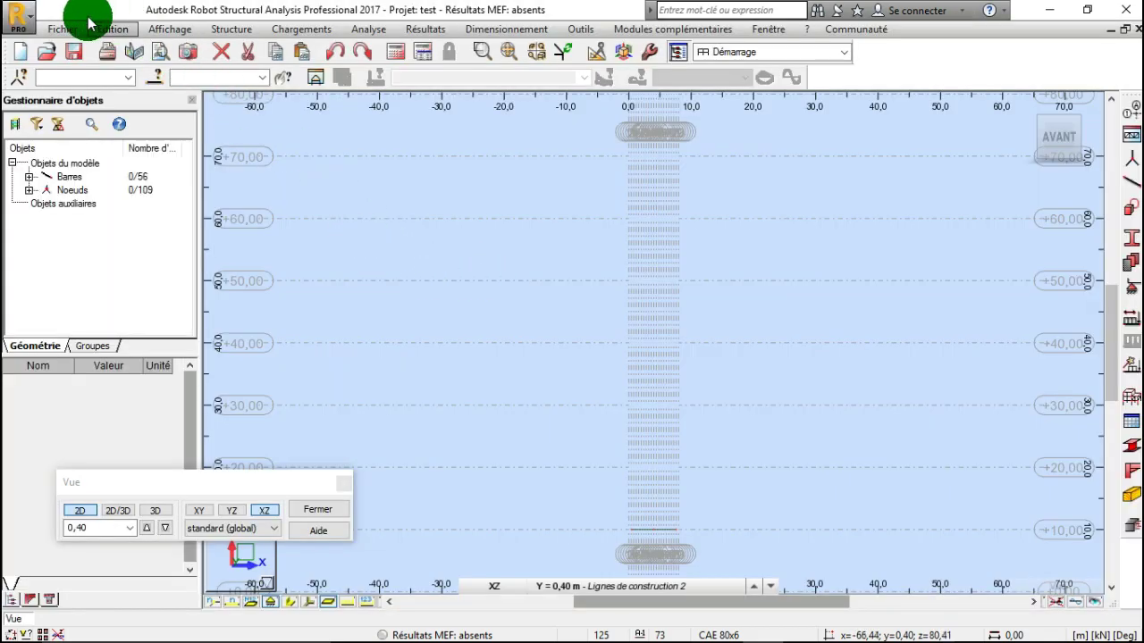
left_click(56, 30)
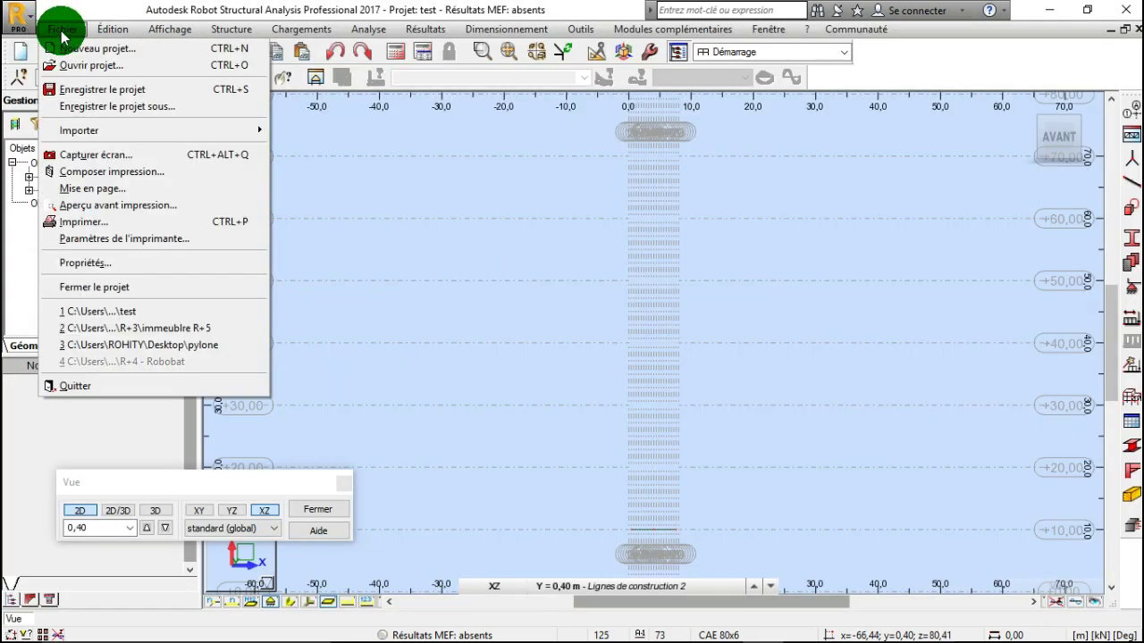
left_click(75, 48)
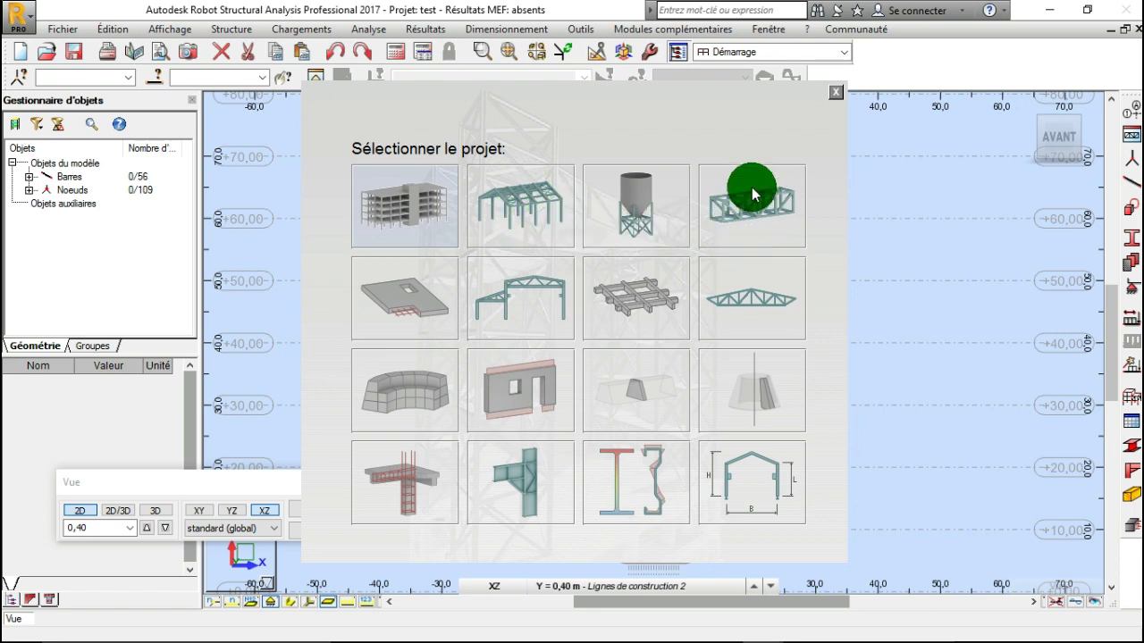
left_click(520, 201)
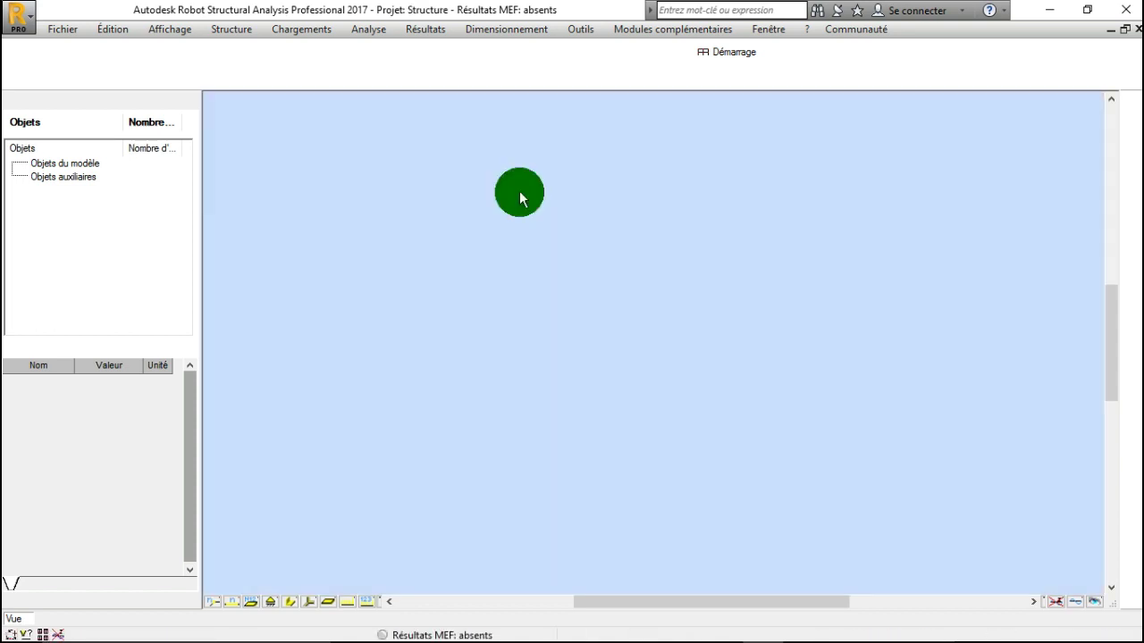
scroll(503, 230, "down", 3)
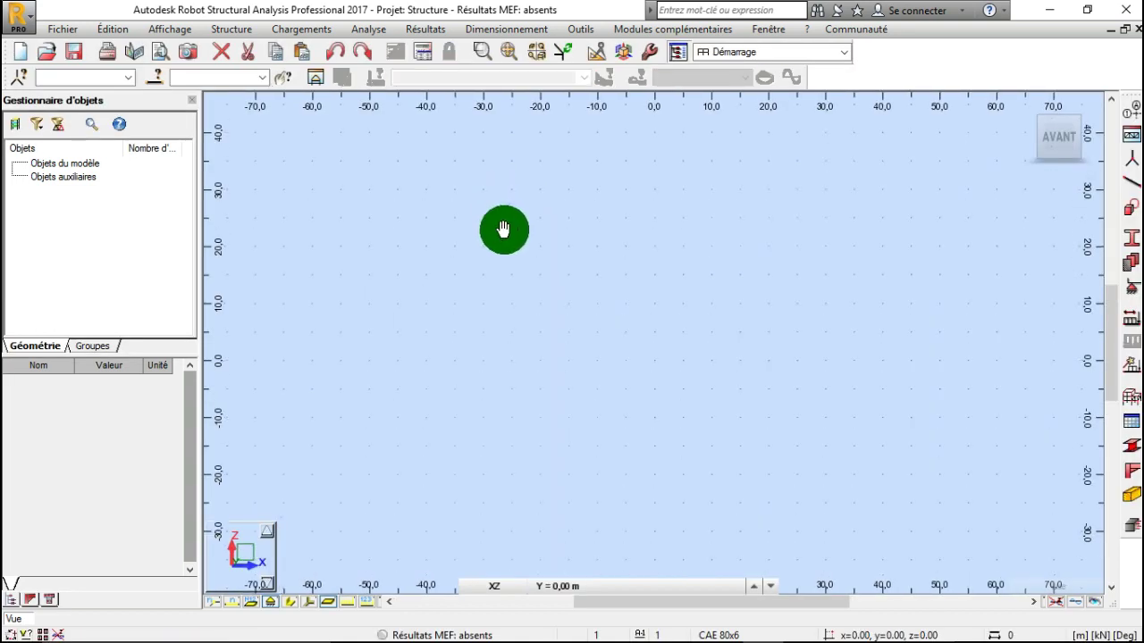
scroll(502, 234, "down", 4)
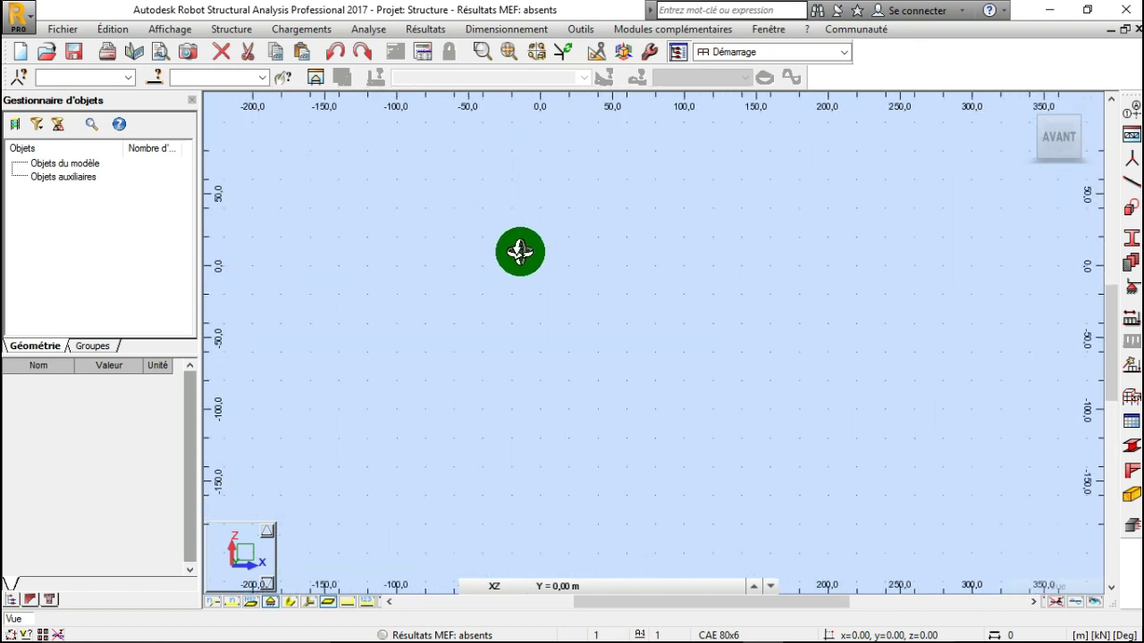
middle_click_drag(543, 210, 543, 205)
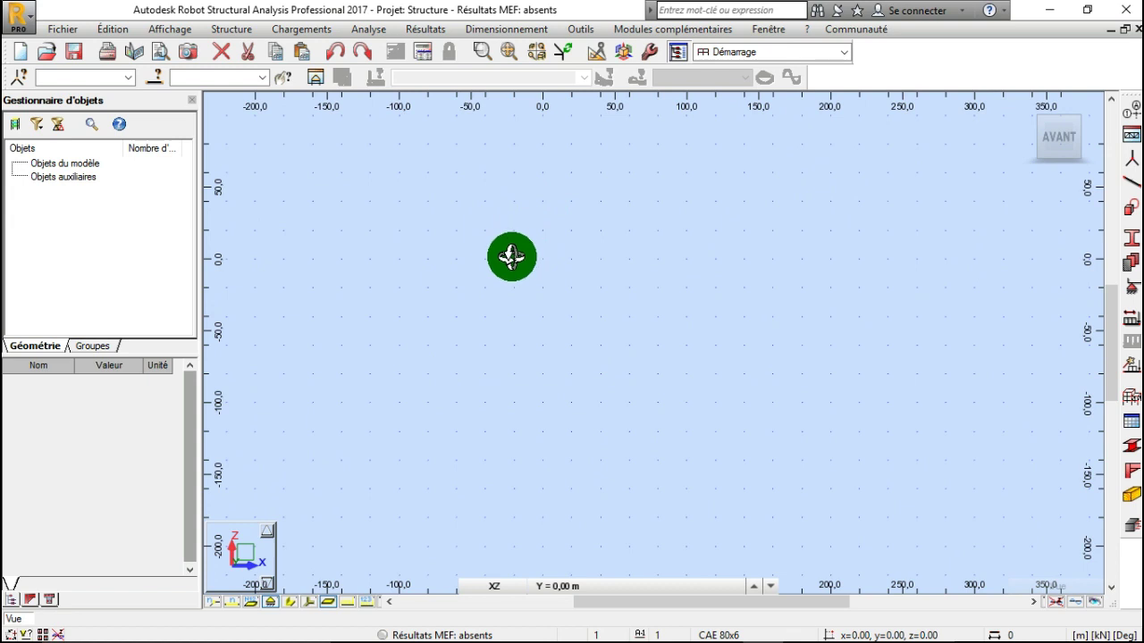
middle_click_drag(463, 282, 467, 271)
scroll(406, 296, "down", 3)
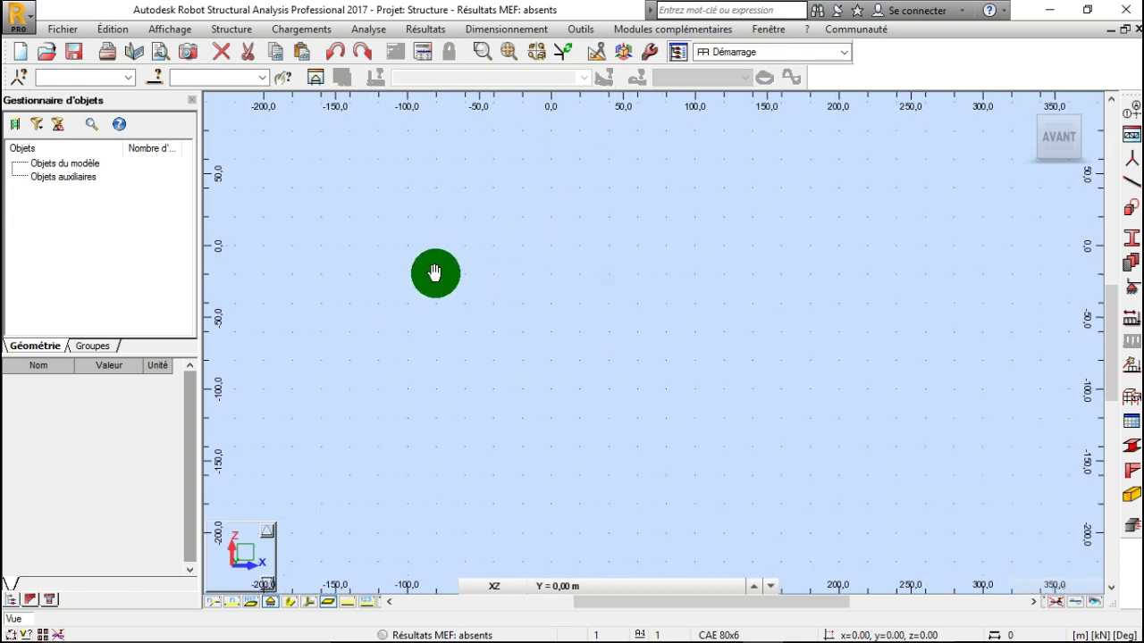
middle_click_drag(452, 285, 458, 264)
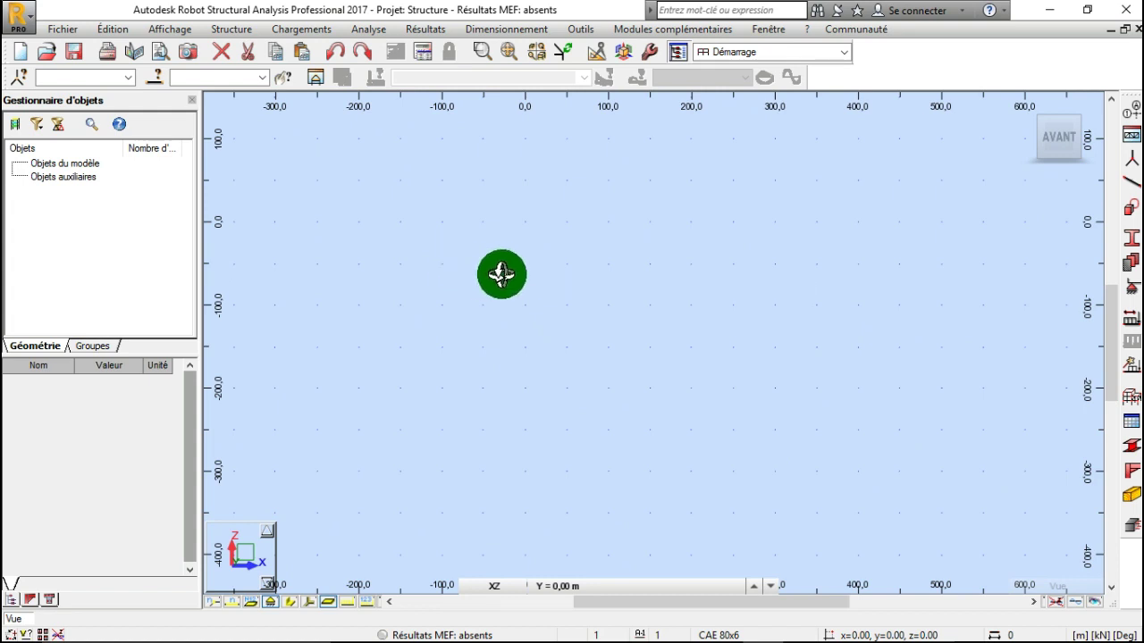
middle_click_drag(557, 232, 582, 263)
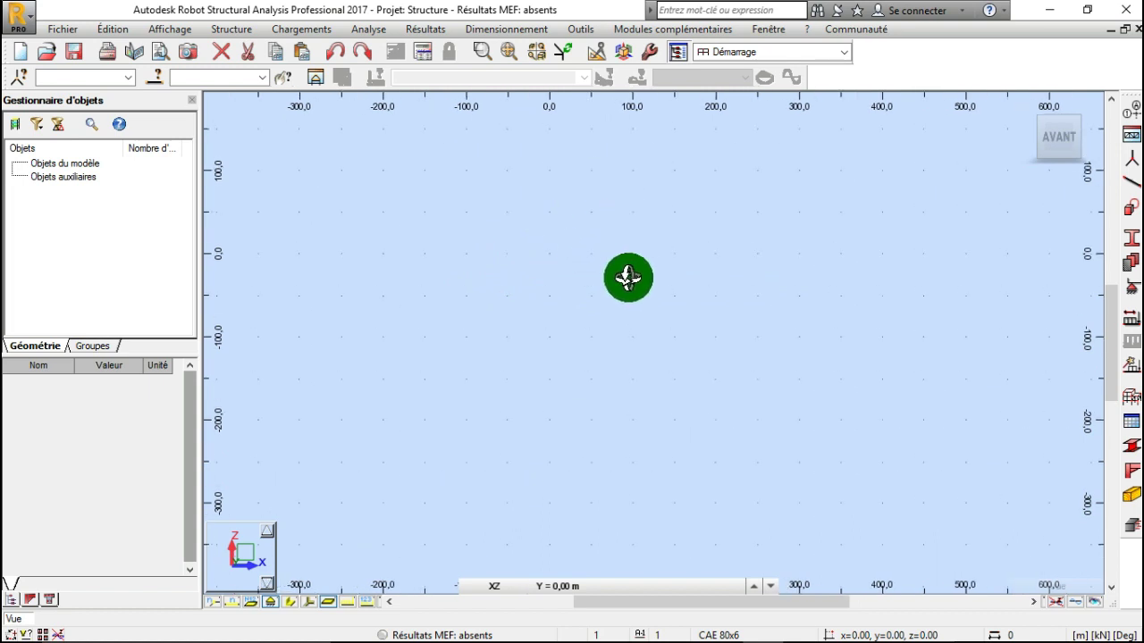
middle_click_drag(628, 277, 626, 305)
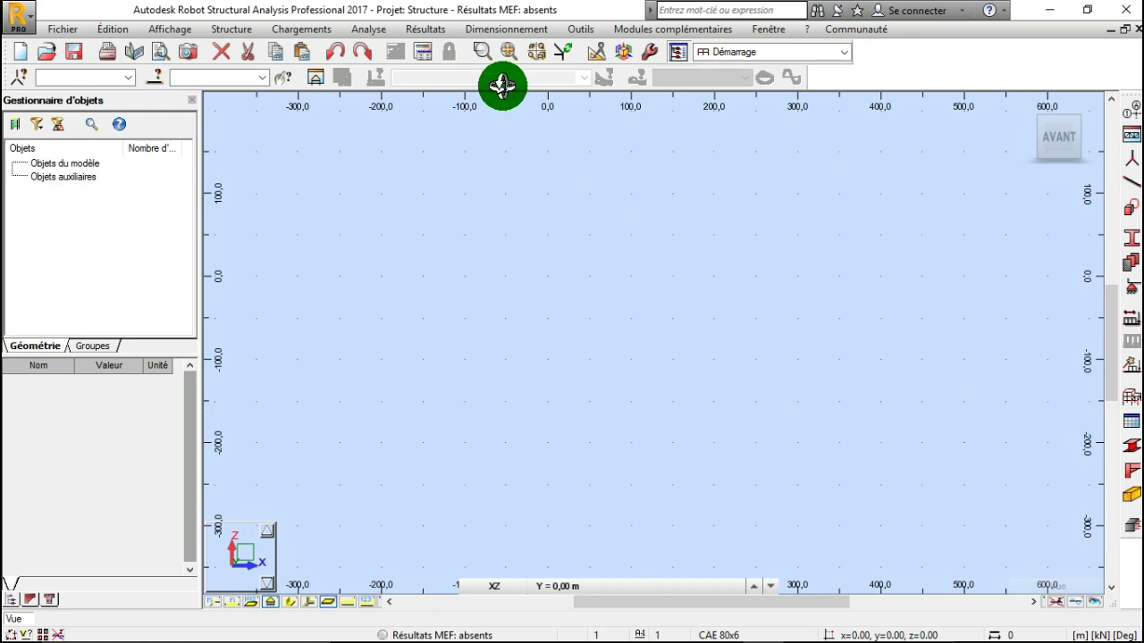
Step: Check the French material set in the job preferences and the available primary steel grades, keeping ACIERS 235
left_click(575, 32)
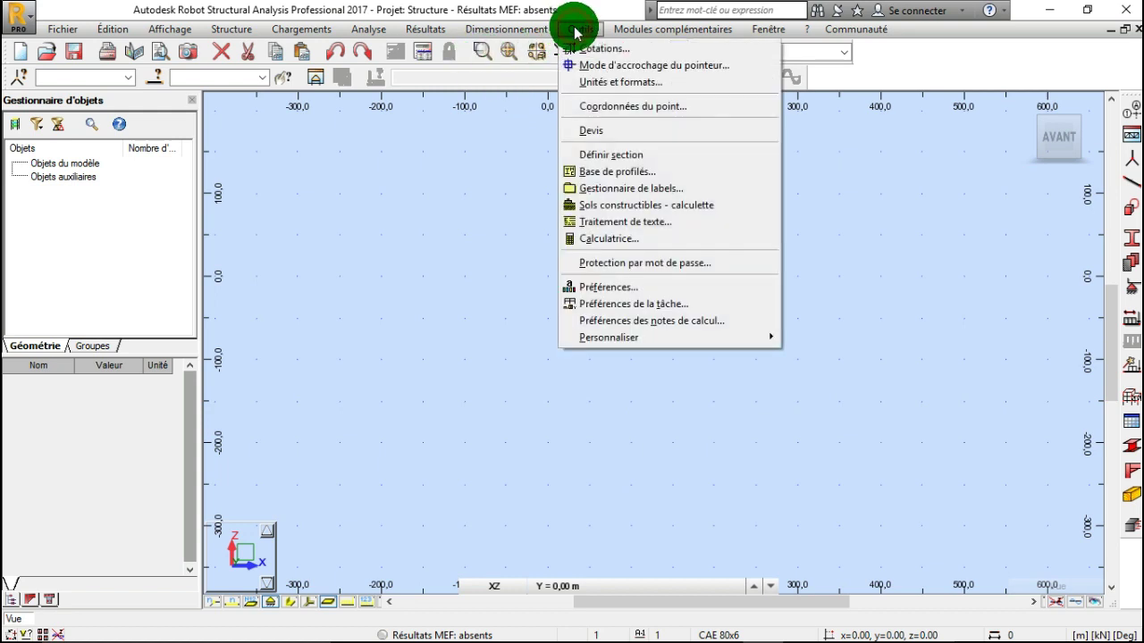
left_click(620, 308)
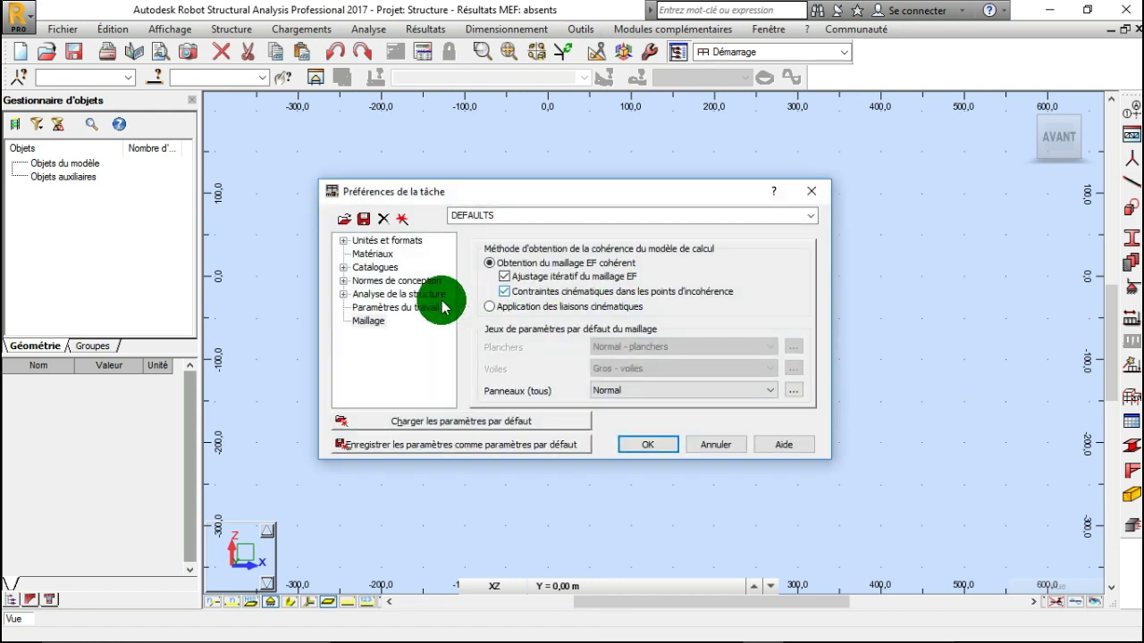
left_click(361, 256)
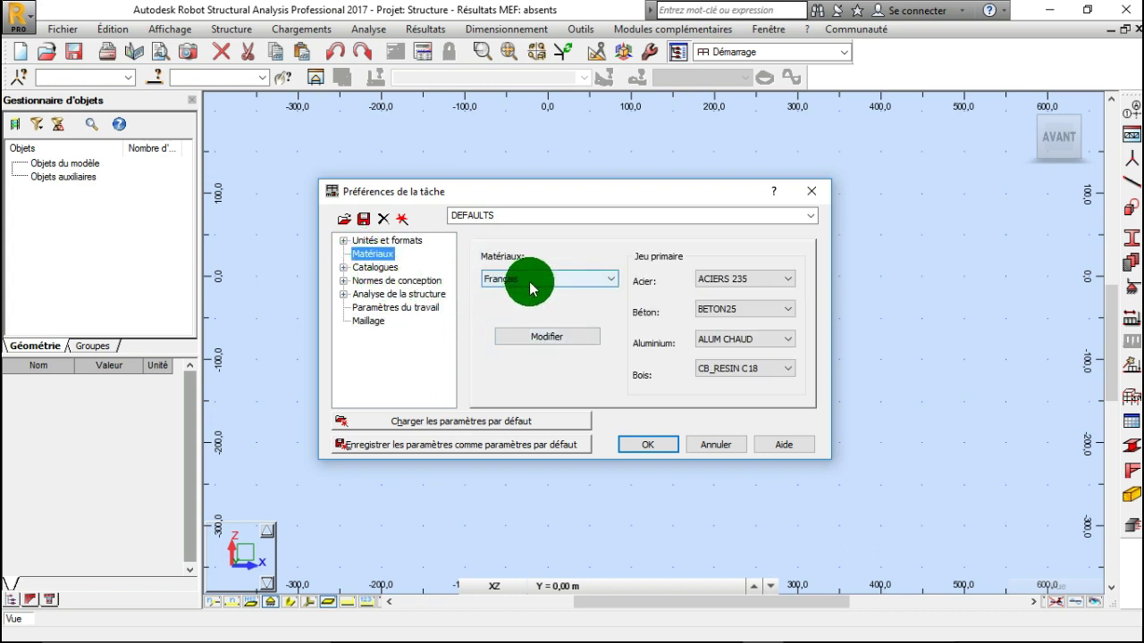
left_click(738, 280)
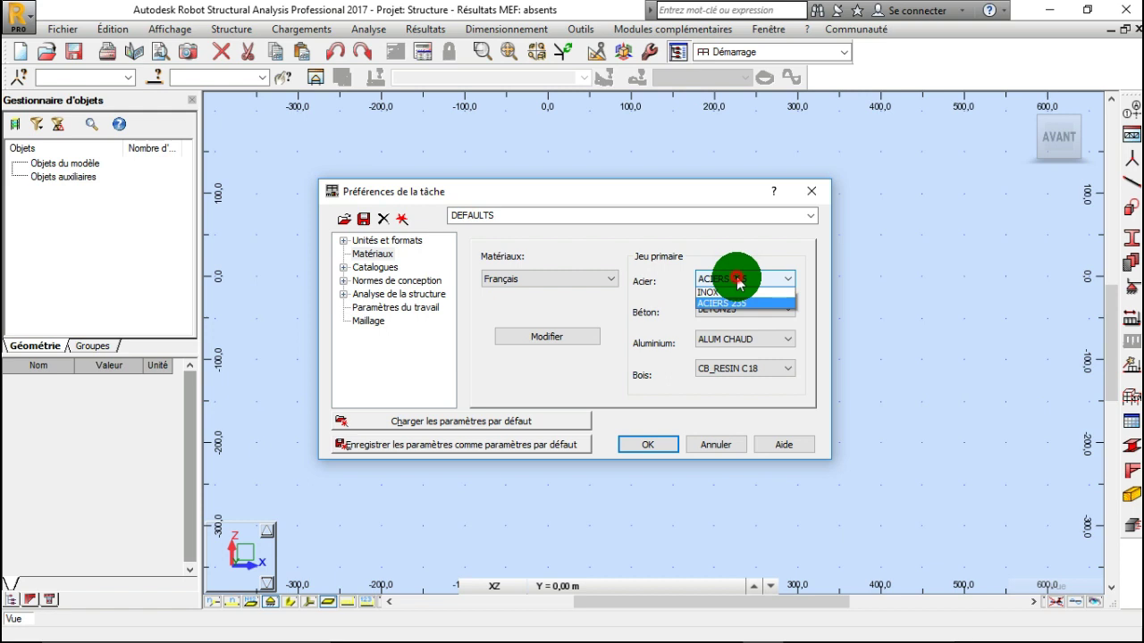
left_click(739, 280)
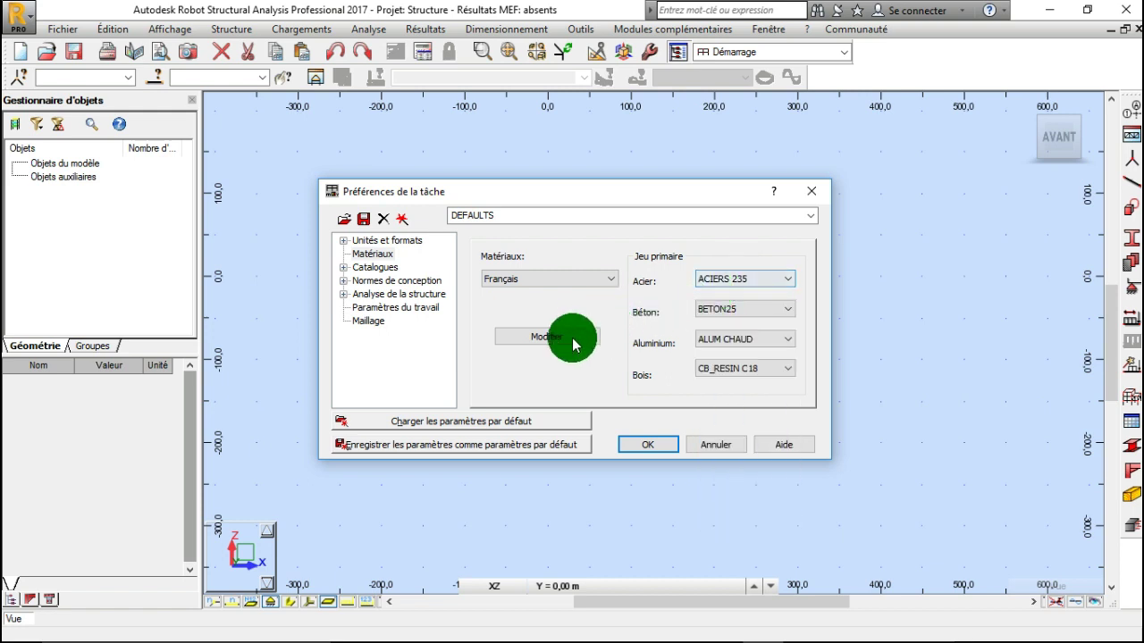
left_click(742, 279)
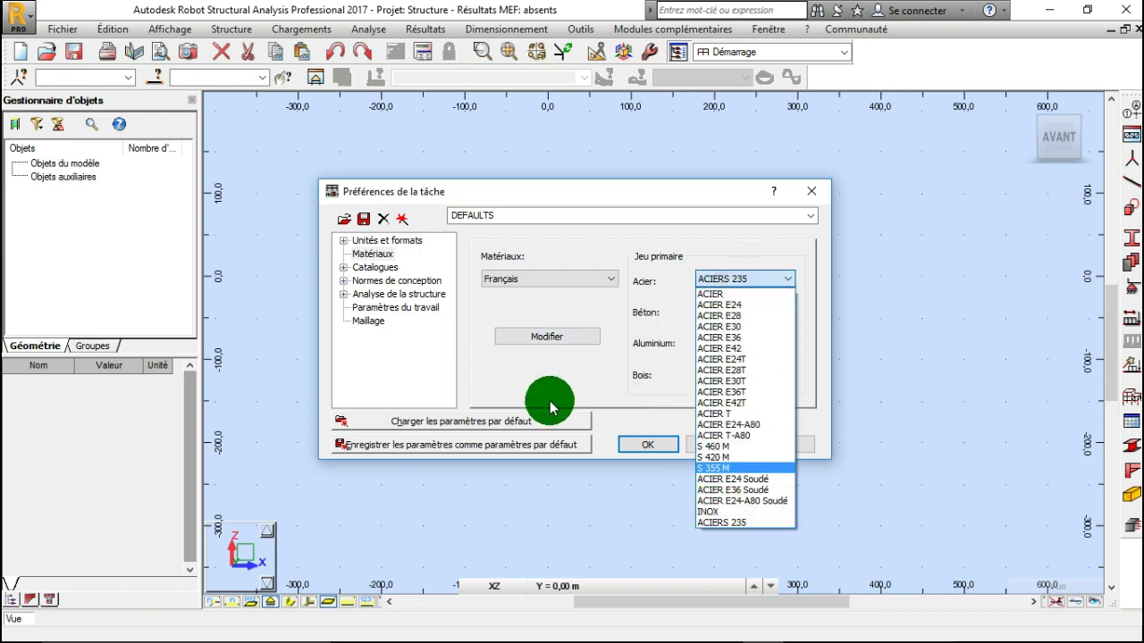
left_click(631, 402)
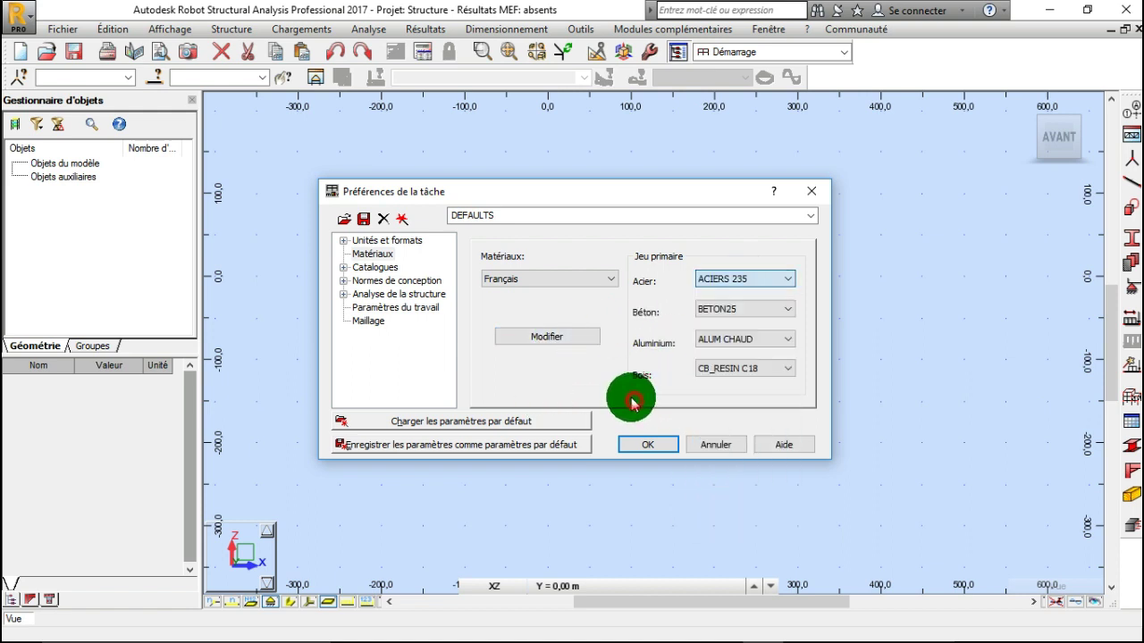
Step: Set the load combination code to CM66 Avril 2000 under the design codes for loads and accept the job preferences
left_click(344, 280)
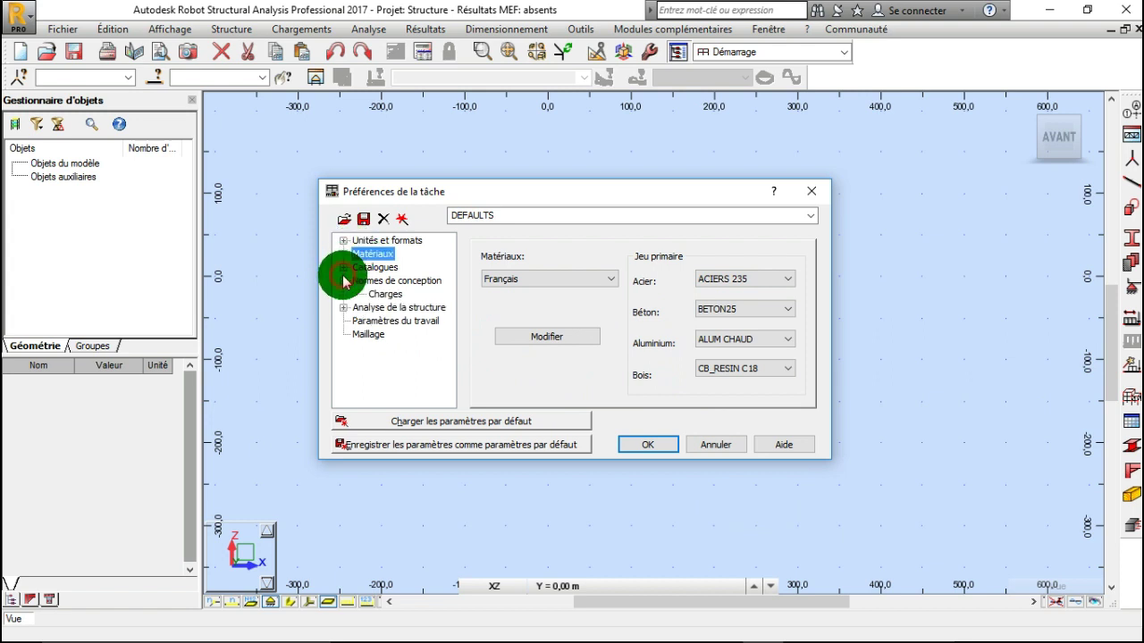
left_click(393, 296)
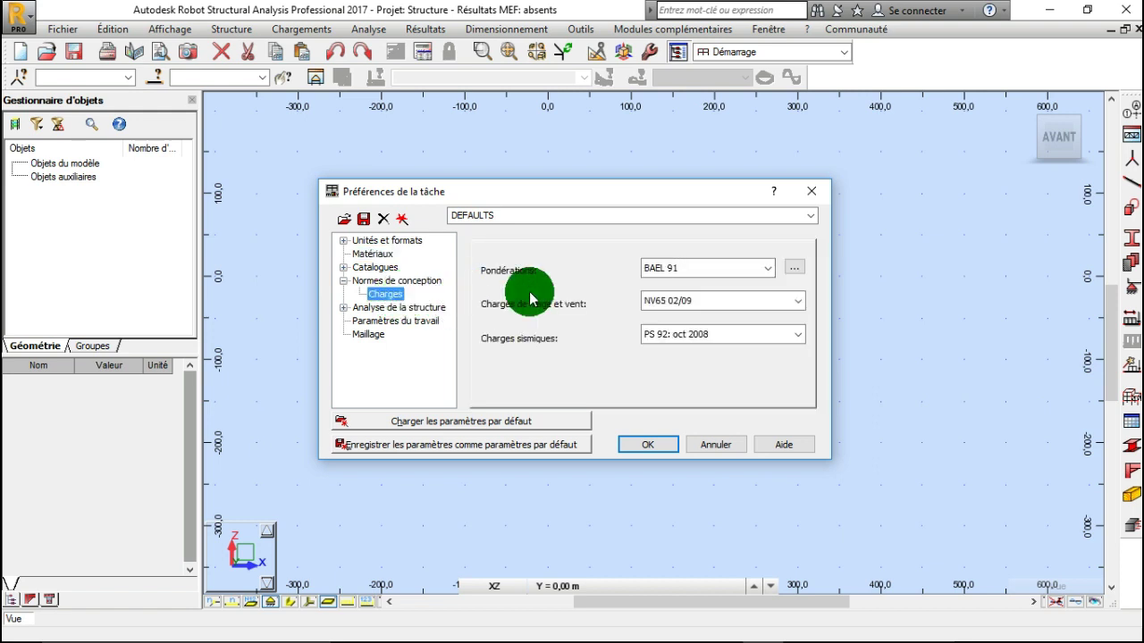
left_click(768, 269)
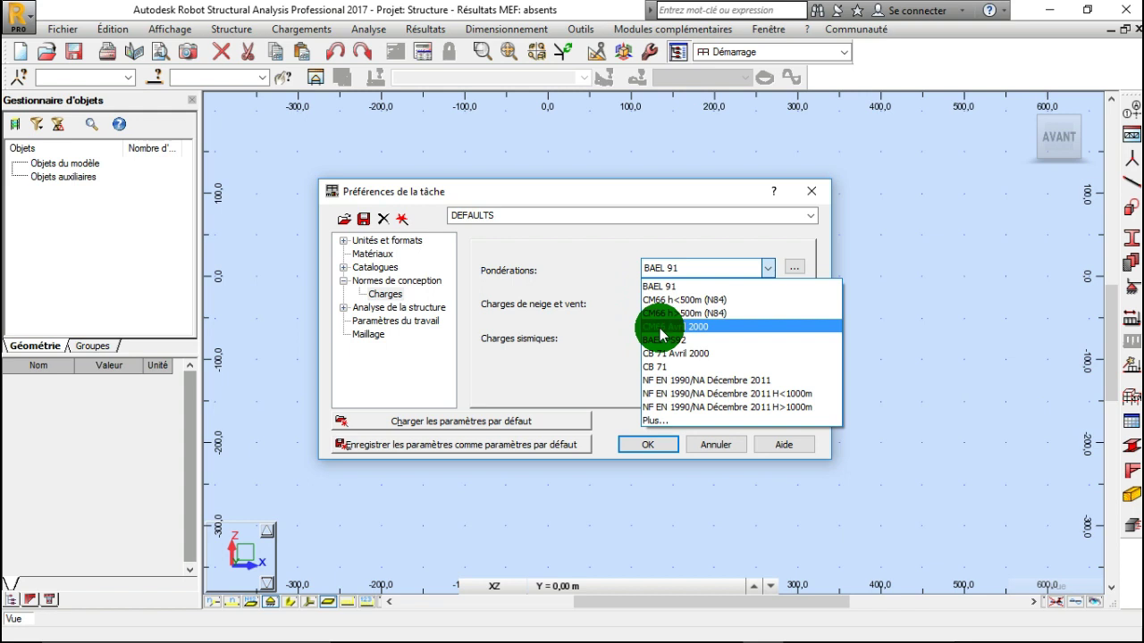
left_click(660, 327)
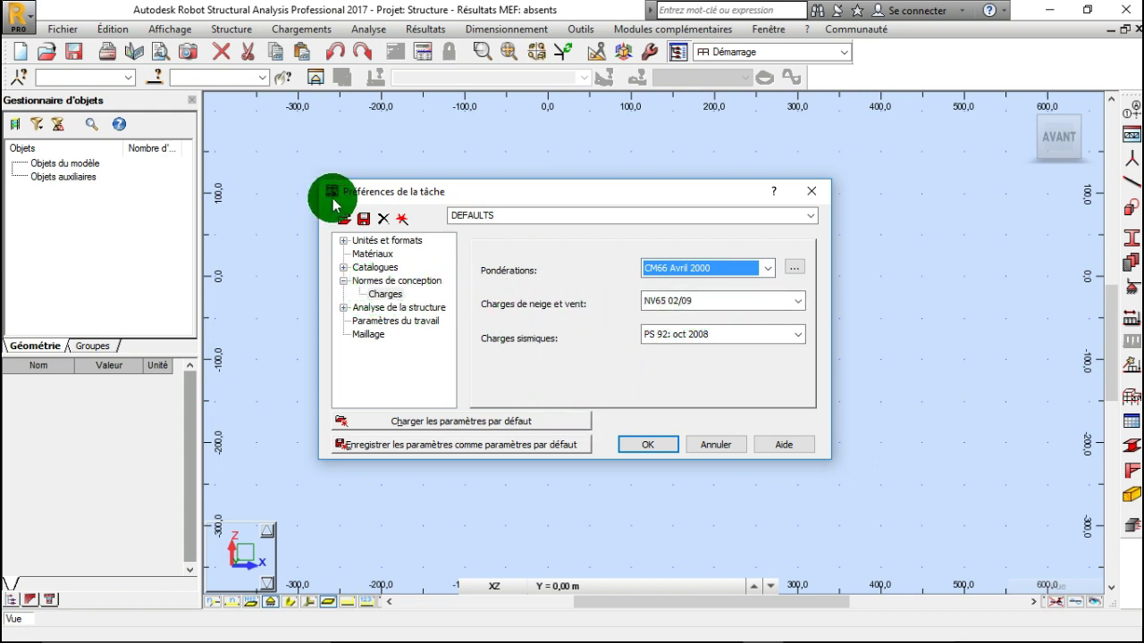
left_click(648, 445)
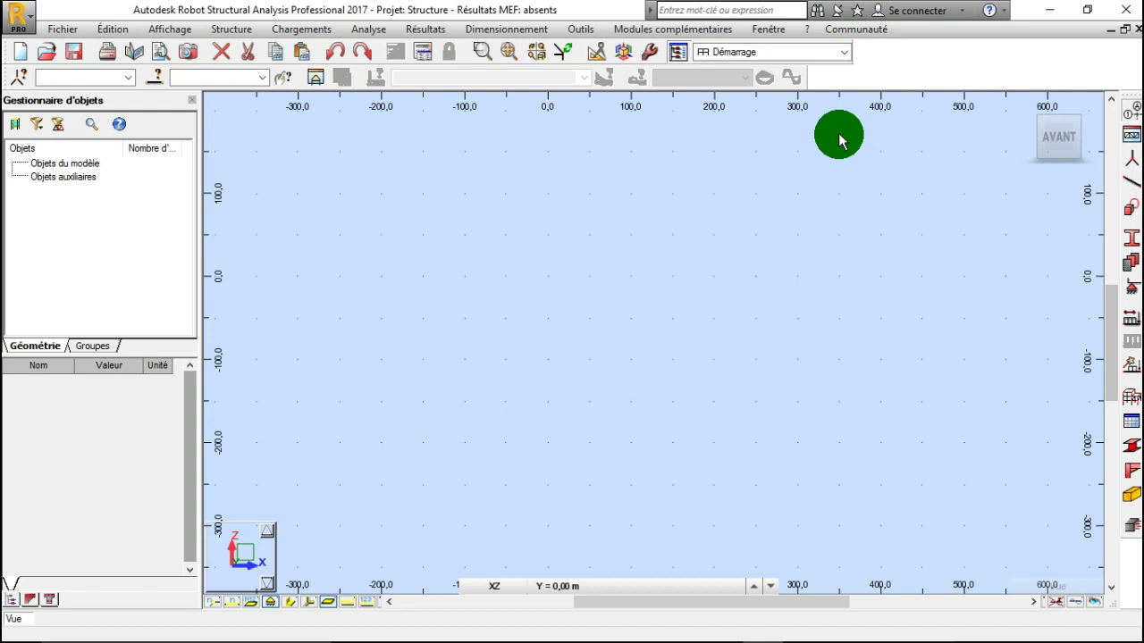
Step: Start defining Cartesian construction lines and name the line set "Ligne pylone"
left_click(1030, 133)
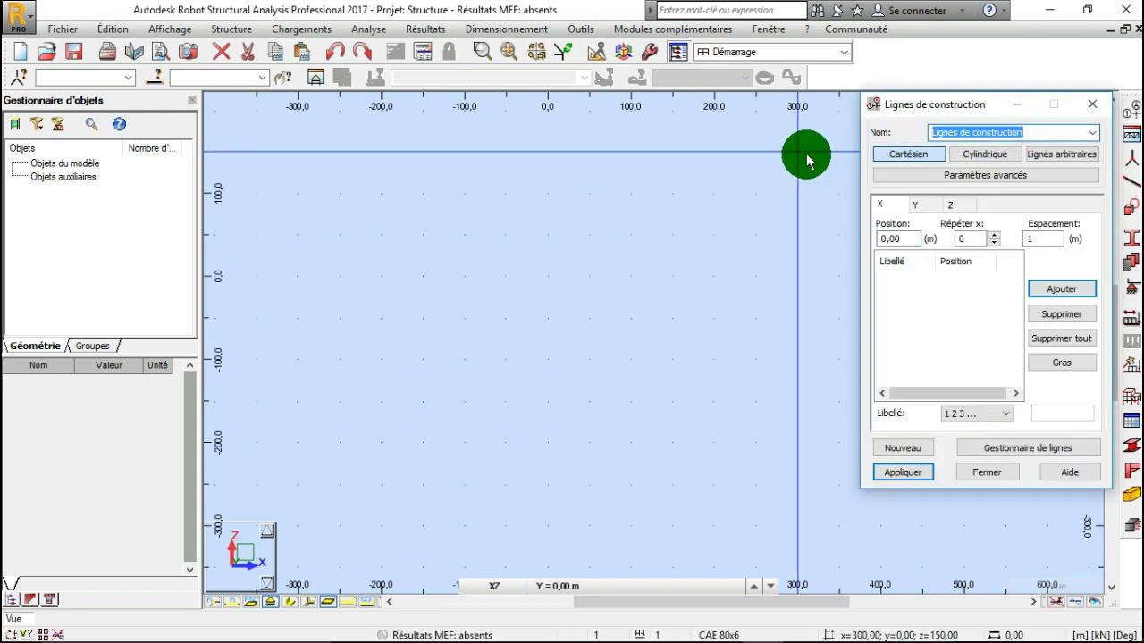
type("lone")
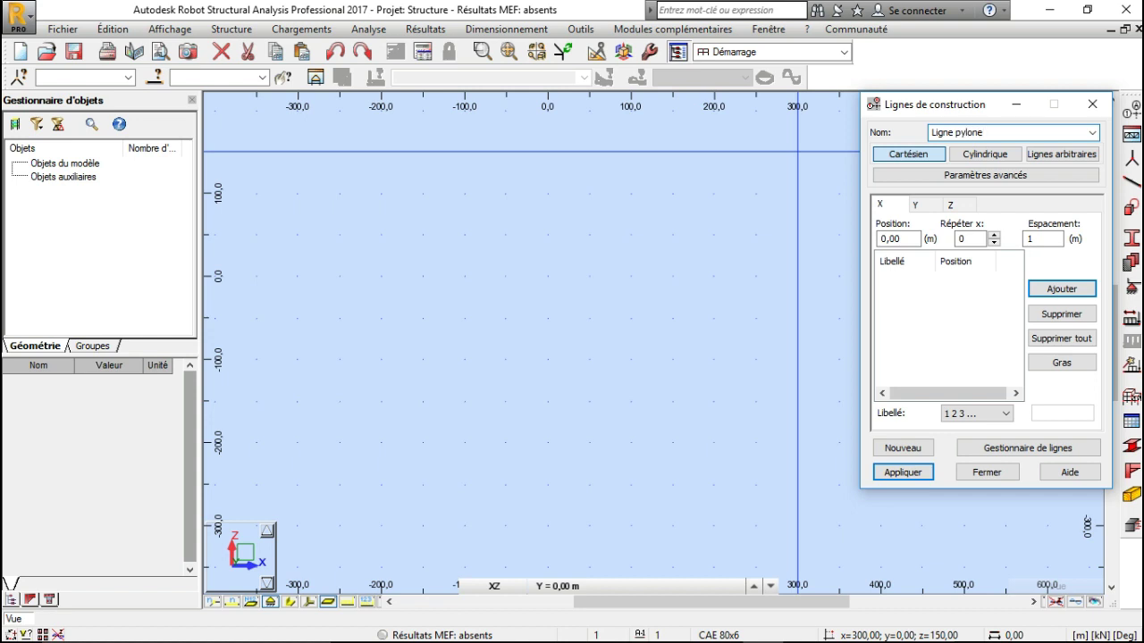
left_click(764, 179)
left_click(893, 229)
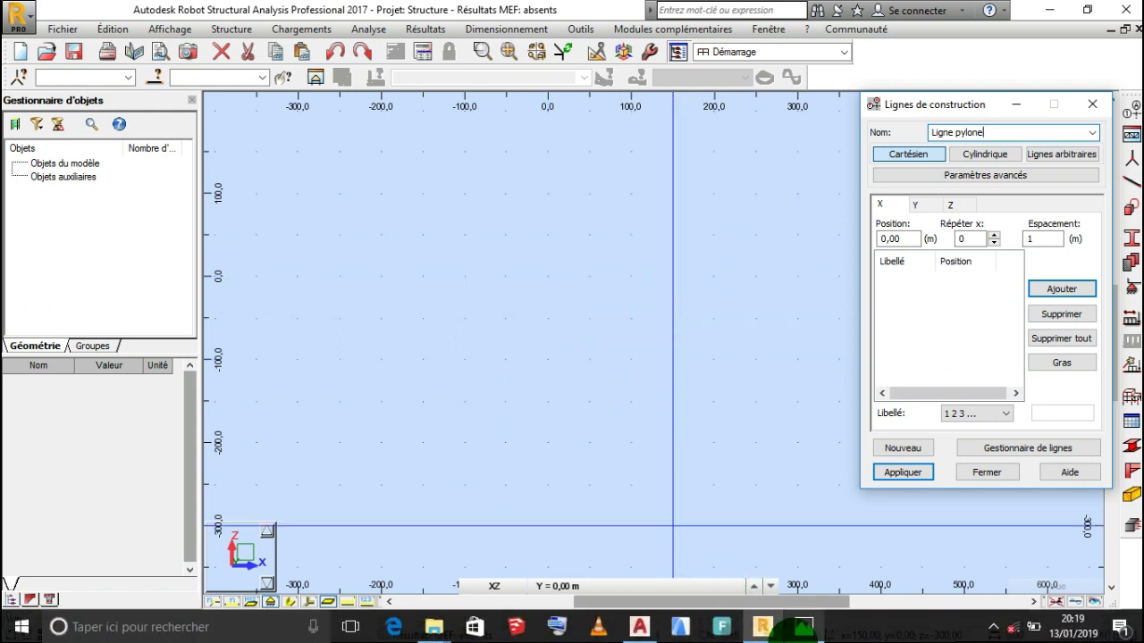
Step: Switch to the AutoCAD pylon drawing and examine the braced base panel, the unbraced panels above it and their section labels
mouse_move(794, 632)
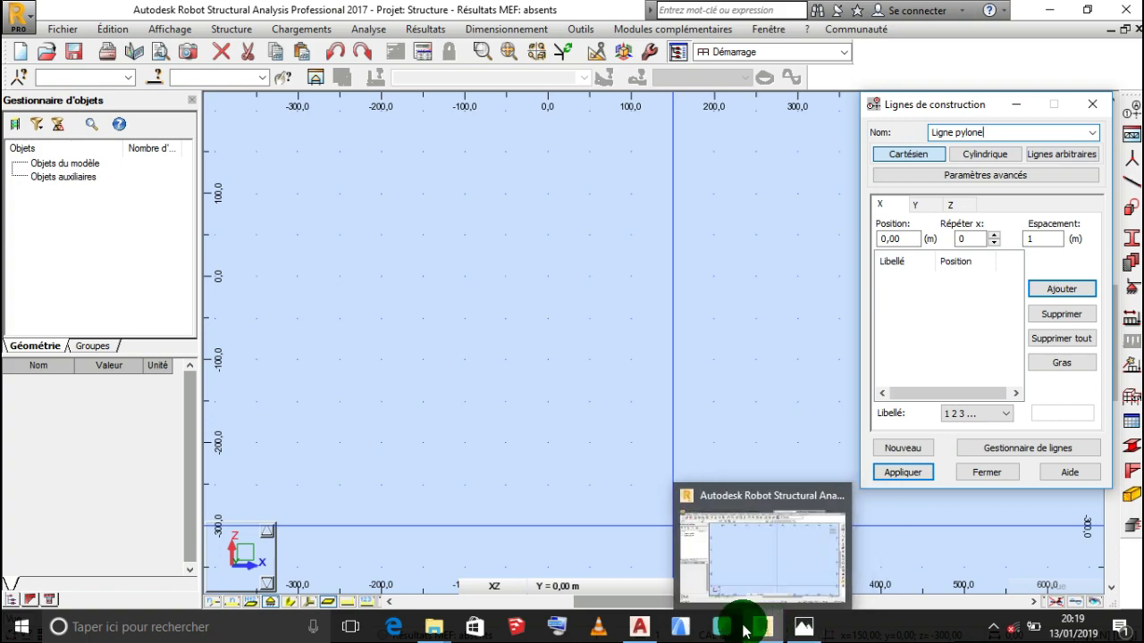
mouse_move(636, 621)
left_click(648, 566)
middle_click_drag(636, 502, 636, 370)
scroll(632, 429, "up", 6)
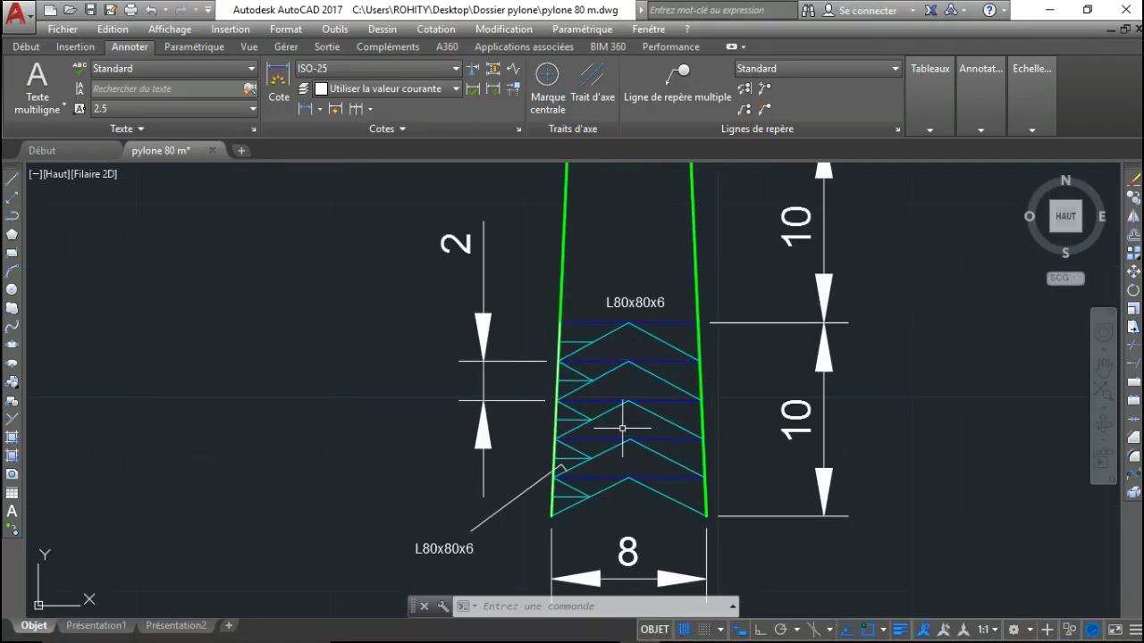
scroll(619, 463, "down", 2)
mouse_move(628, 462)
middle_mouse_down()
mouse_move(654, 507)
mouse_move(574, 494)
mouse_move(573, 531)
middle_mouse_up()
scroll(653, 507, "down", 2)
scroll(573, 531, "down", 2)
middle_click_drag(586, 384, 594, 513)
middle_click_drag(597, 459, 604, 344)
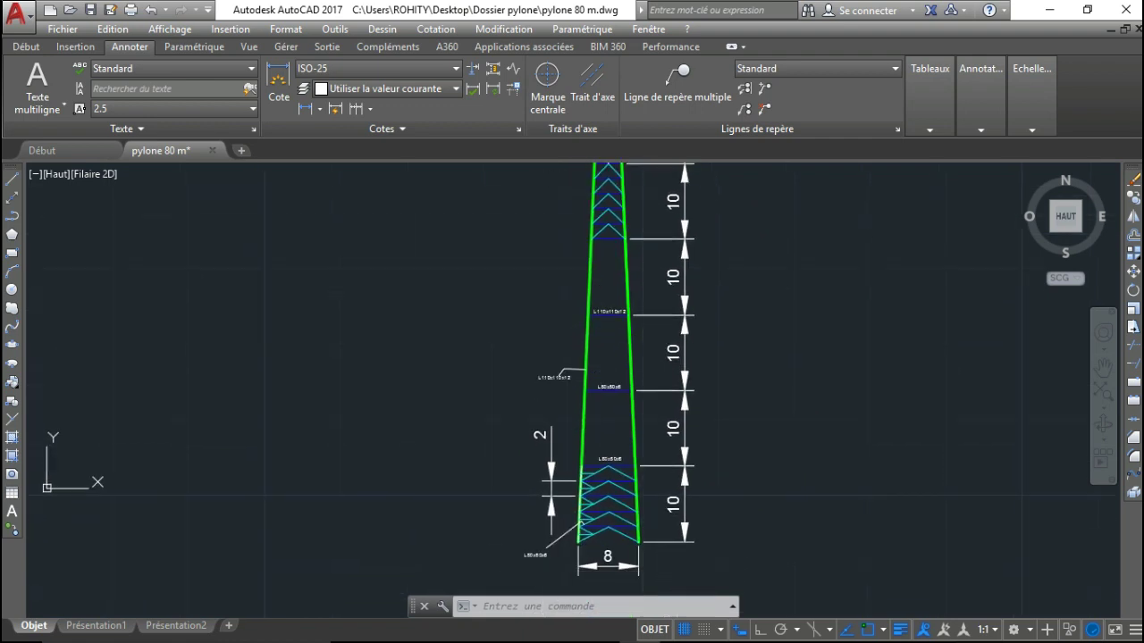
scroll(588, 544, "up", 4)
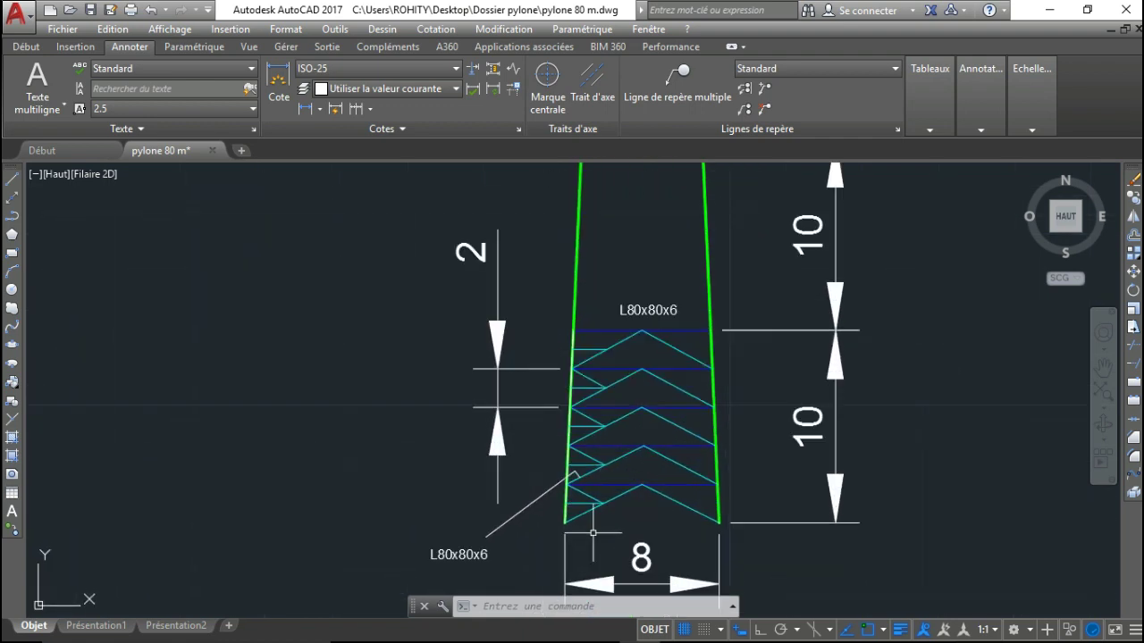
scroll(592, 522, "up", 4)
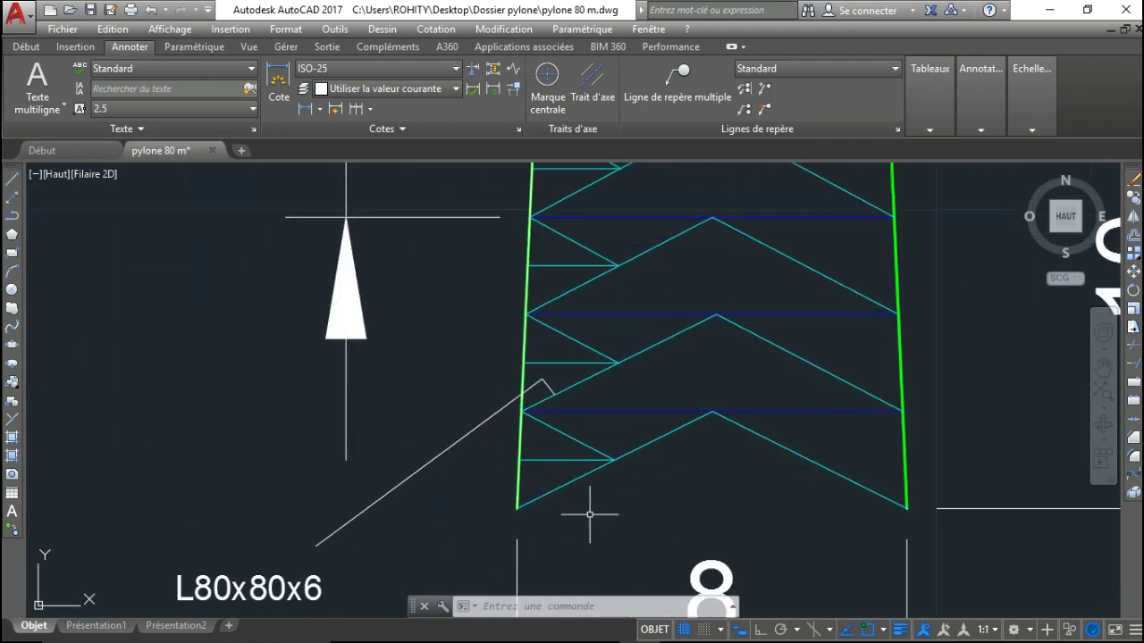
scroll(589, 514, "down", 4)
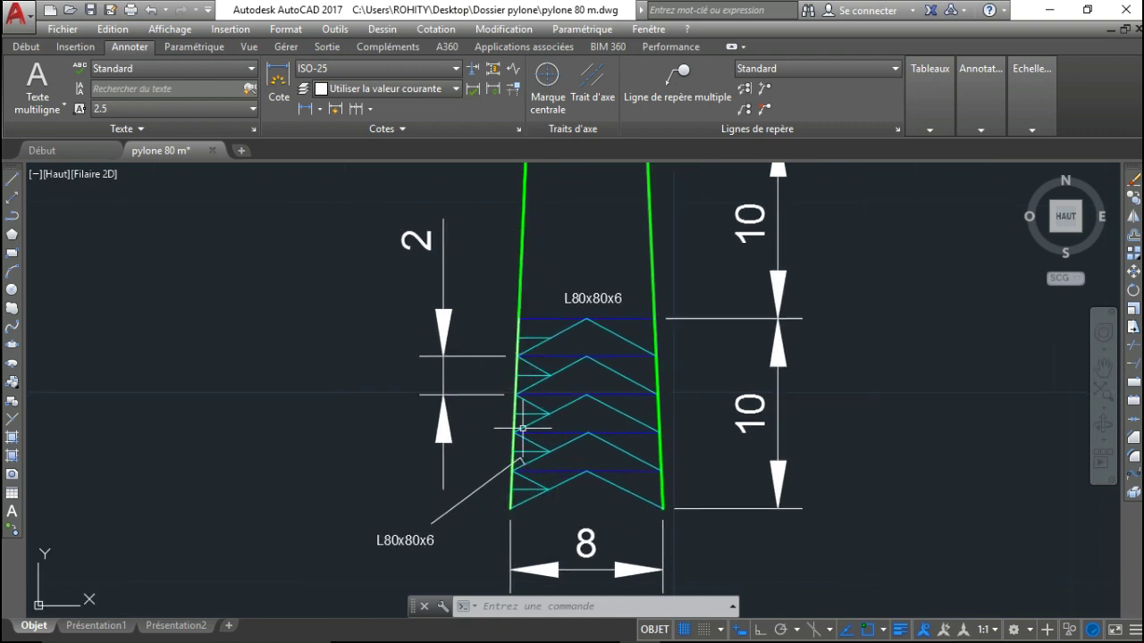
Step: Examine the diagonals and horizontals of the pylon's base bracing together with the base width dimension
middle_click_drag(798, 493, 605, 509)
scroll(605, 509, "down", 2)
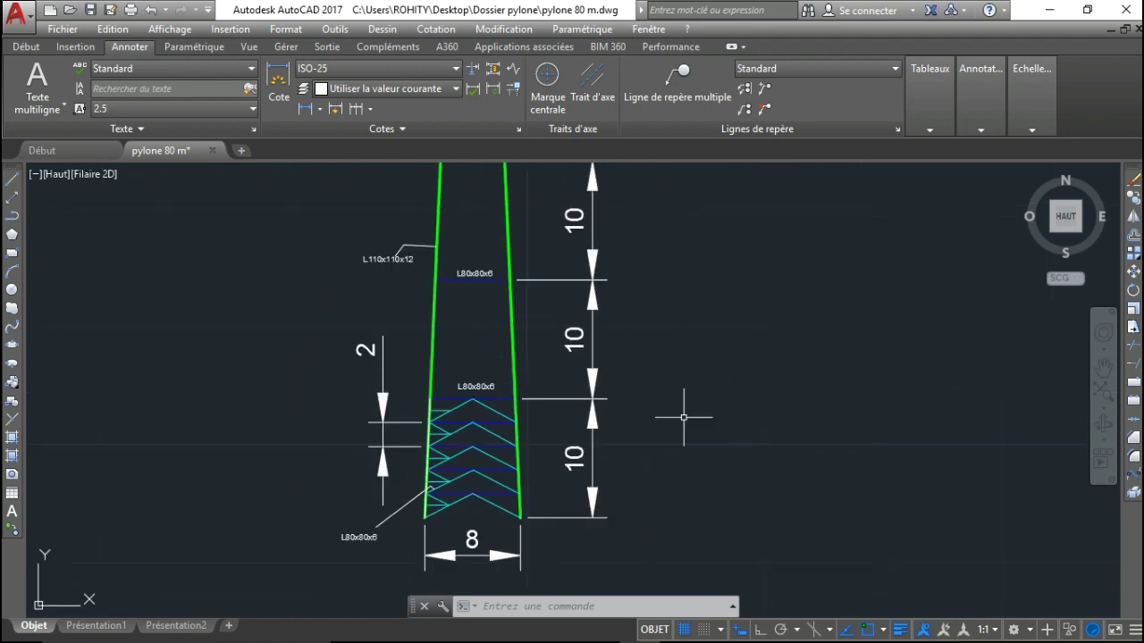
middle_click_drag(692, 415, 692, 442)
middle_click_drag(549, 448, 573, 360)
scroll(533, 453, "up", 5)
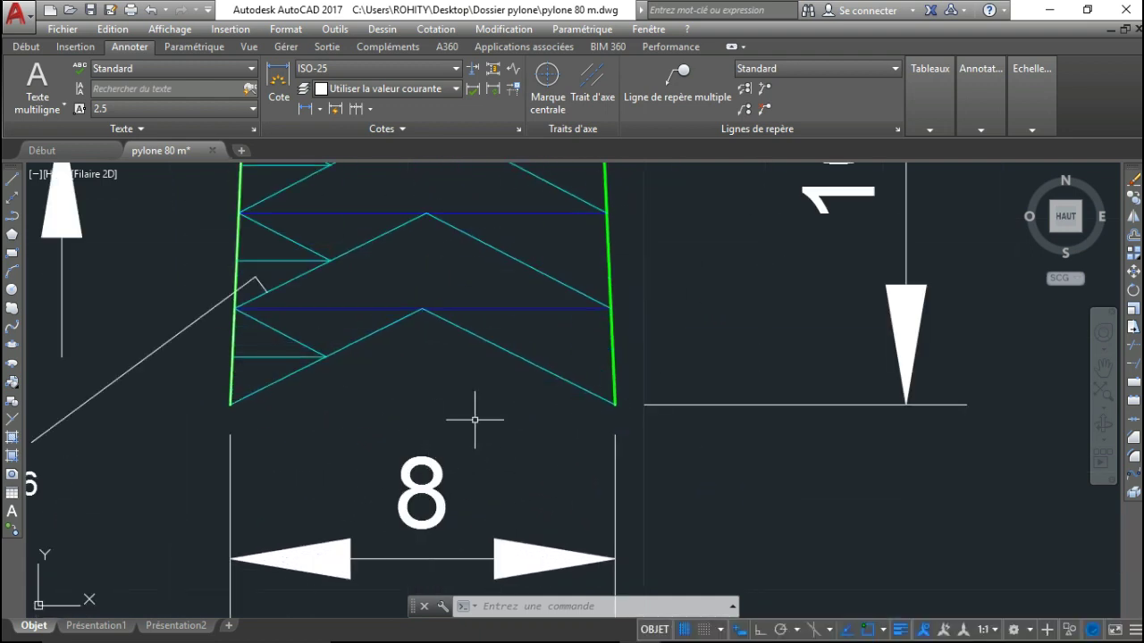
middle_click_drag(513, 391, 507, 508)
scroll(507, 508, "down", 2)
mouse_move(445, 219)
middle_mouse_down()
mouse_move(455, 296)
mouse_move(467, 293)
mouse_move(452, 205)
middle_mouse_up()
scroll(454, 268, "up", 2)
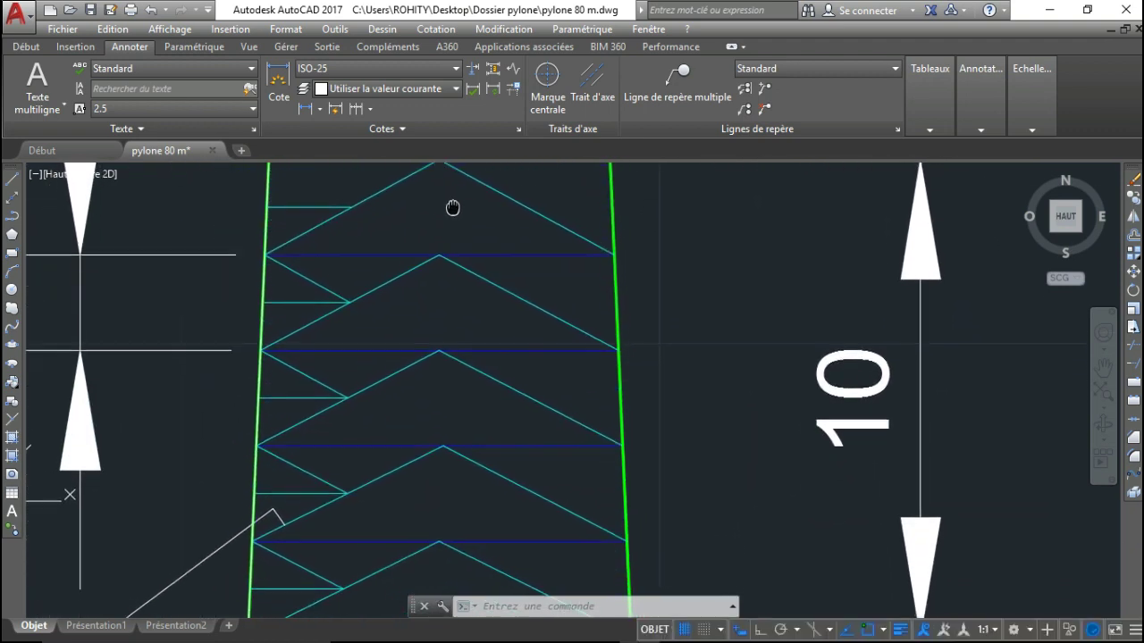
middle_click_drag(506, 372, 490, 271)
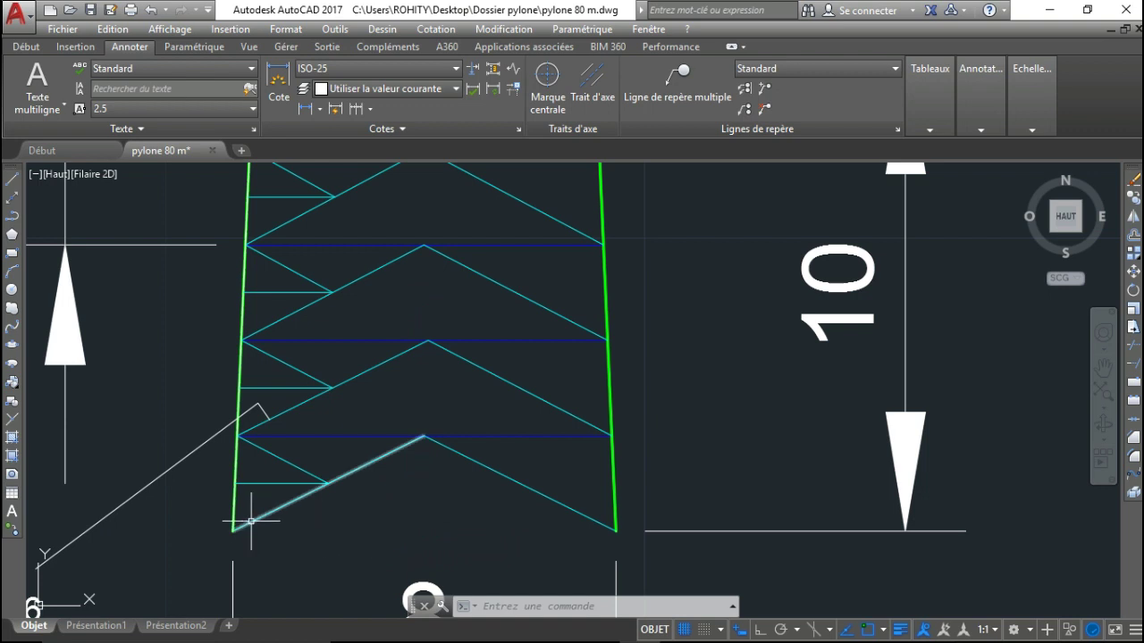
middle_click_drag(332, 477, 348, 323)
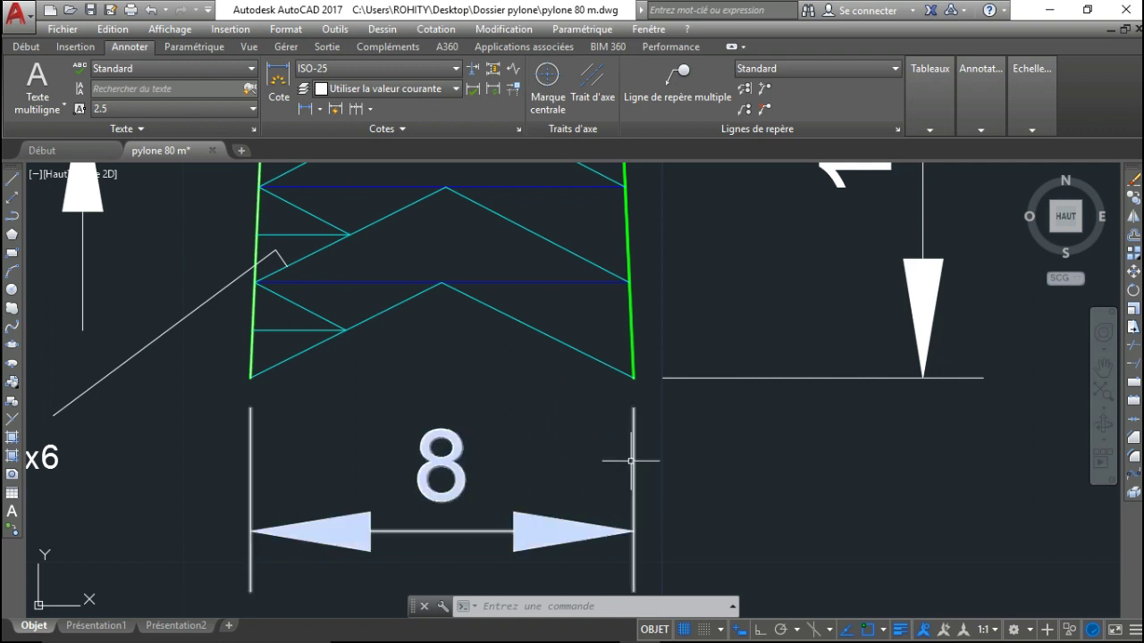
middle_click_drag(719, 464, 598, 476)
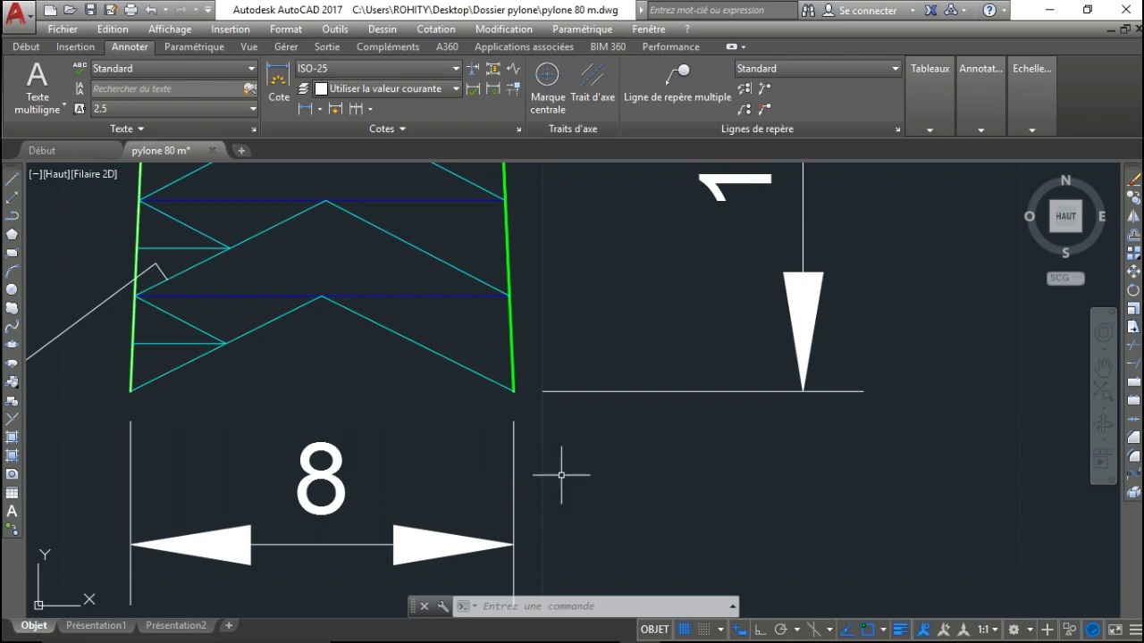
scroll(685, 491, "down", 5)
middle_click_drag(670, 503, 504, 530)
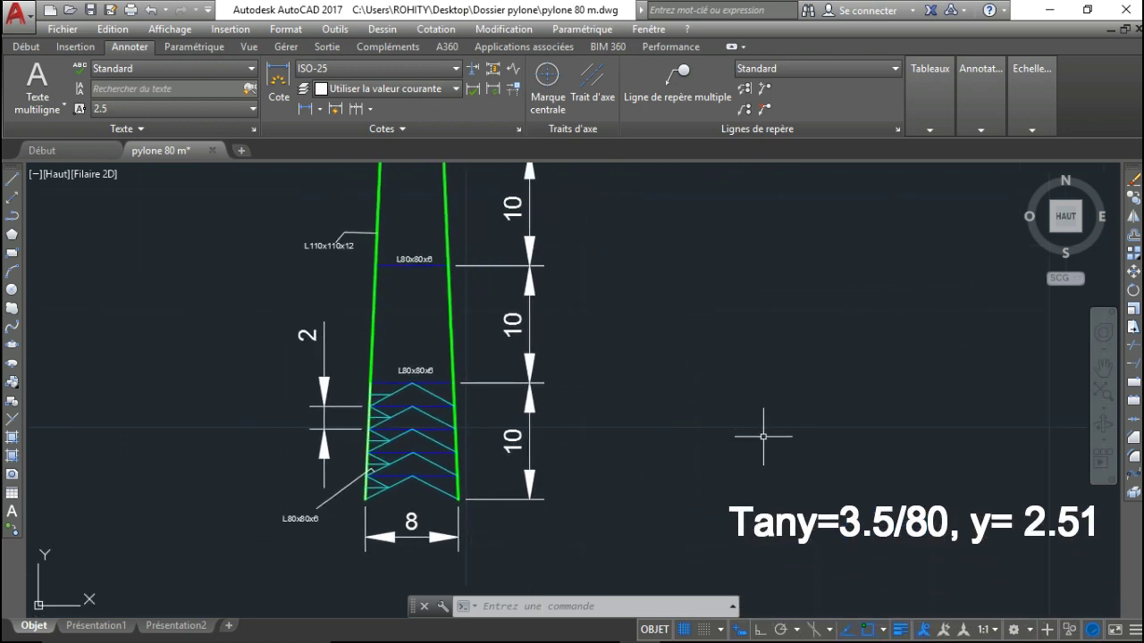
Step: Follow the panel height dimensions from the pylon's base up to the L110x110x12 horizontal and review the overall elevation
mouse_move(482, 446)
middle_mouse_down()
mouse_move(510, 450)
mouse_move(665, 402)
middle_mouse_up()
scroll(577, 441, "up", 5)
middle_click_drag(517, 435, 318, 405)
middle_click_drag(704, 401, 647, 346)
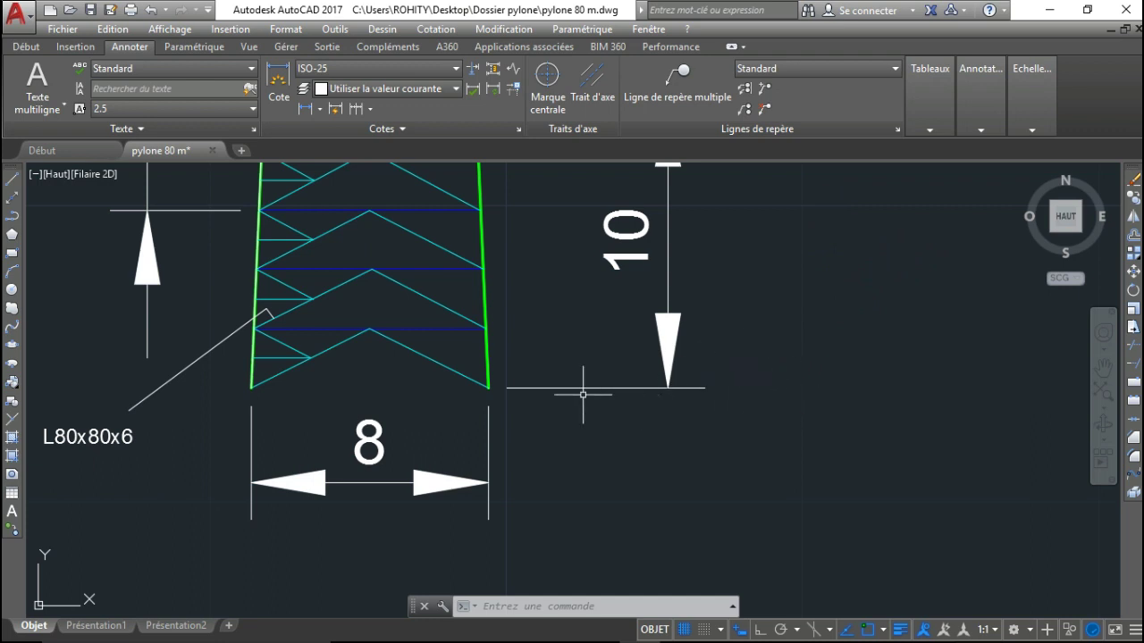
middle_click_drag(261, 382, 226, 477)
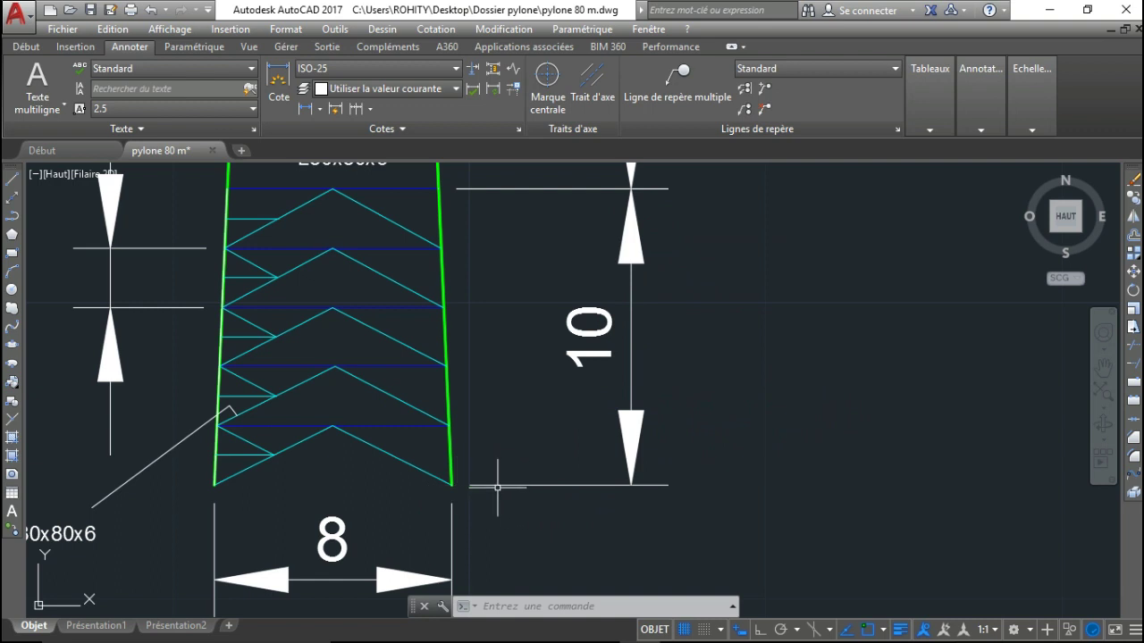
middle_click_drag(497, 488, 519, 450)
middle_click_drag(555, 396, 556, 533)
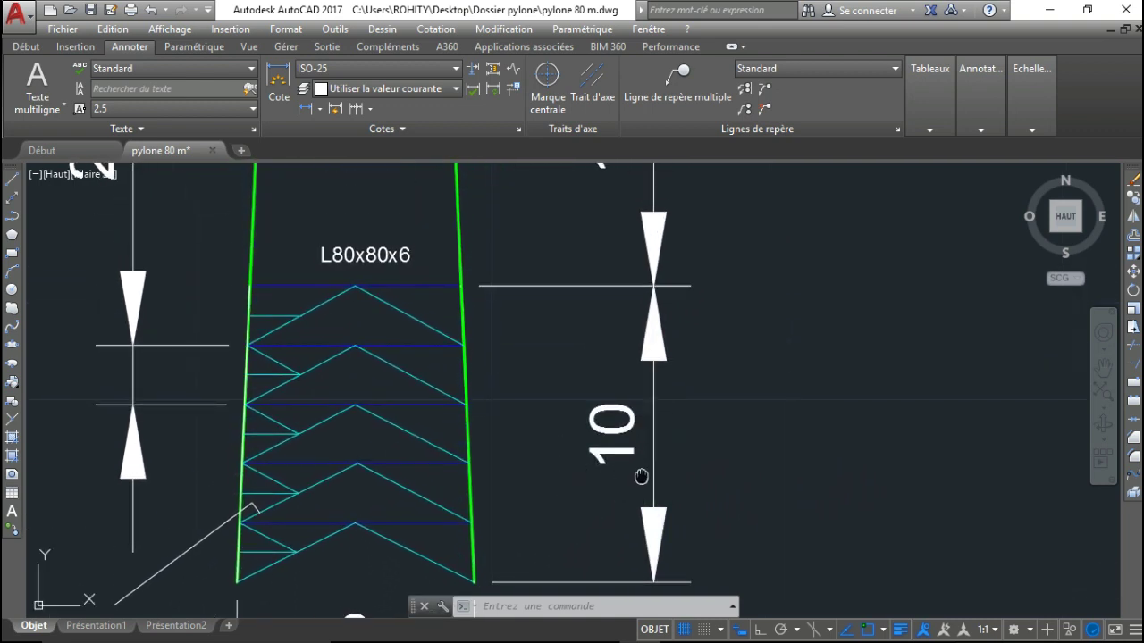
middle_click_drag(643, 475, 638, 452)
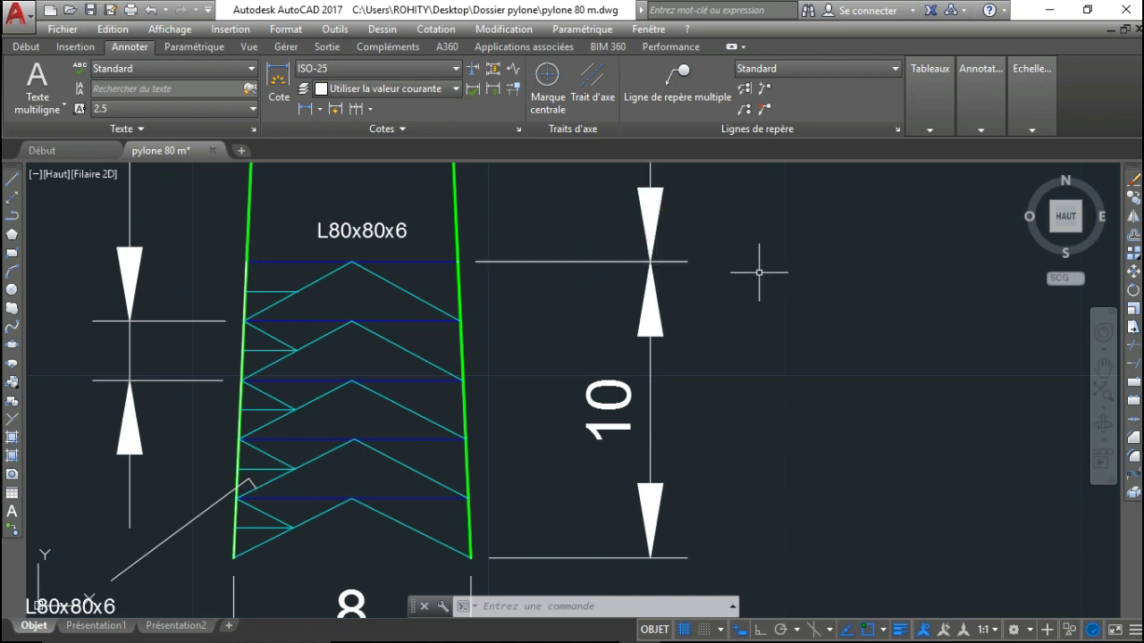
mouse_move(768, 256)
middle_mouse_down()
mouse_move(674, 533)
mouse_move(629, 545)
middle_mouse_up()
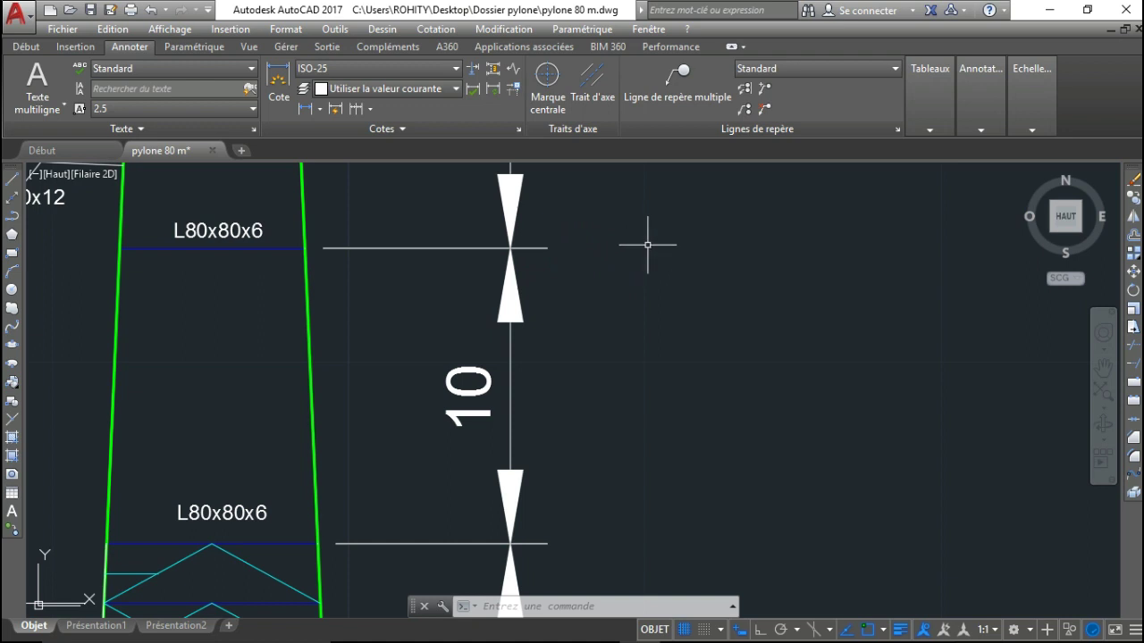
mouse_move(648, 248)
middle_mouse_down()
mouse_move(641, 384)
mouse_move(638, 367)
mouse_move(608, 403)
mouse_move(607, 563)
middle_mouse_up()
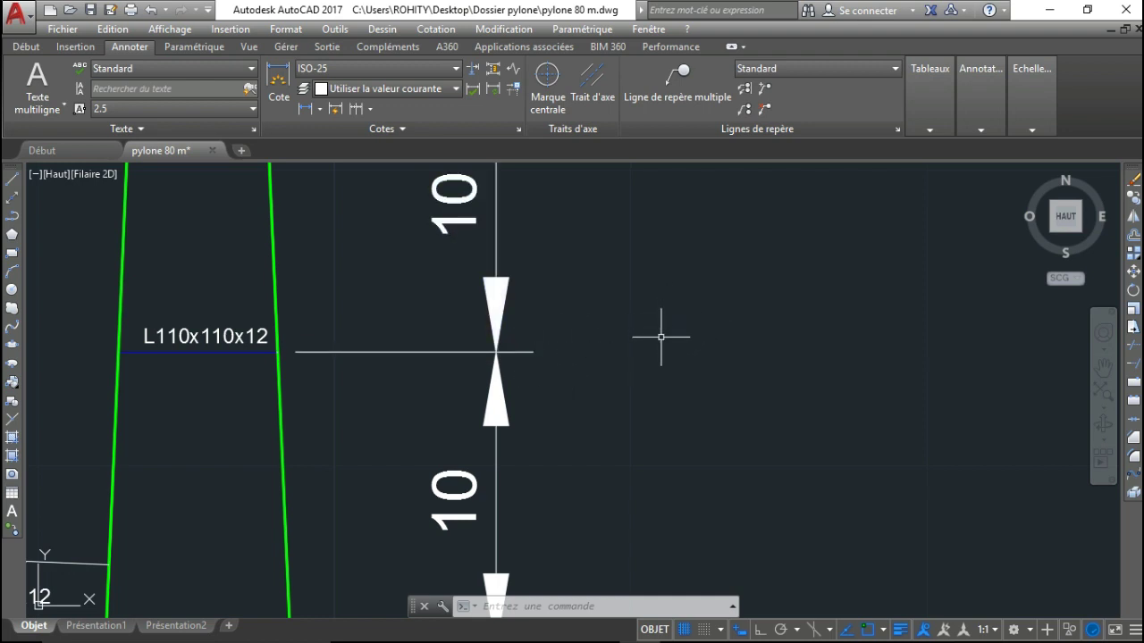
scroll(657, 387, "down", 10)
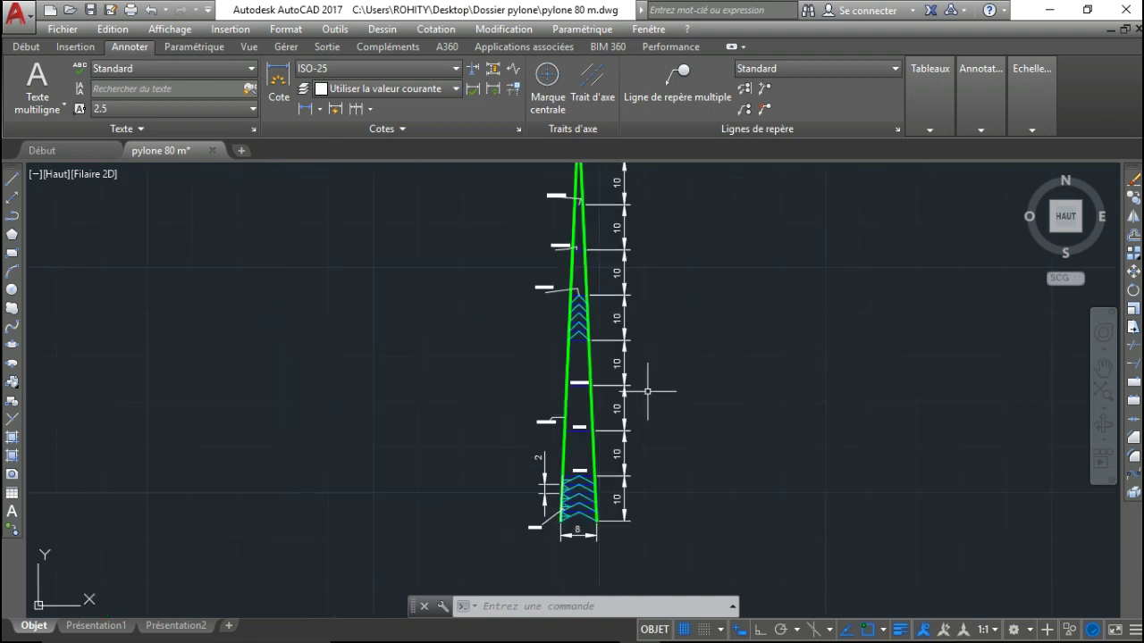
Step: Examine the base width dimension below the pylon's lowest bracing to work out the horizontal construction-line spacing
middle_click_drag(638, 383, 584, 370)
scroll(540, 456, "up", 6)
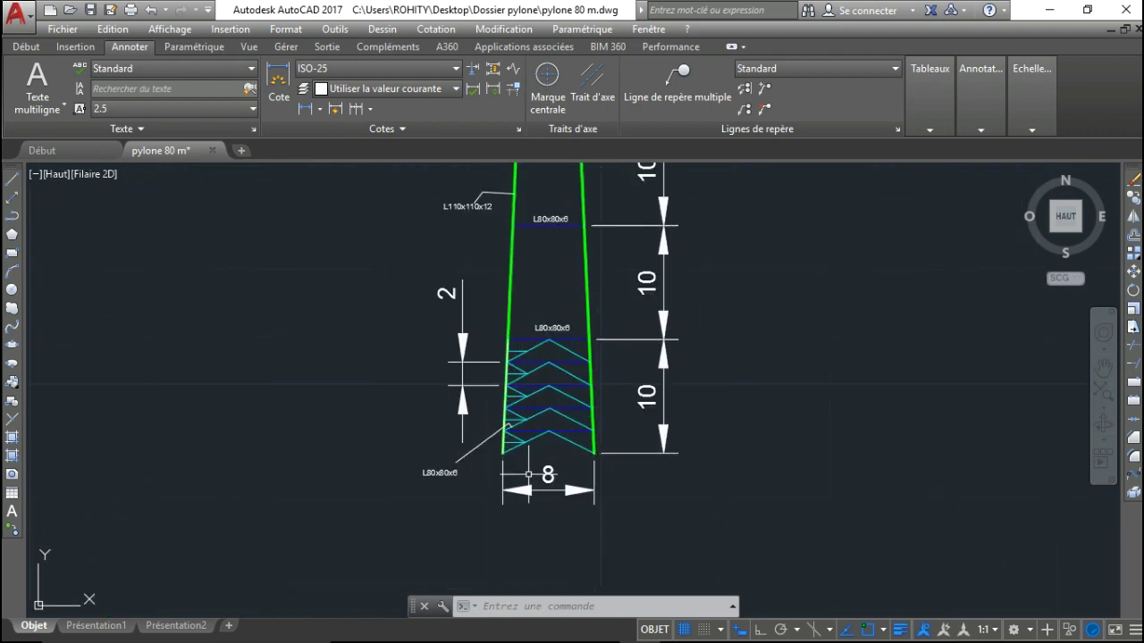
scroll(529, 474, "up", 3)
middle_click_drag(558, 501, 559, 451)
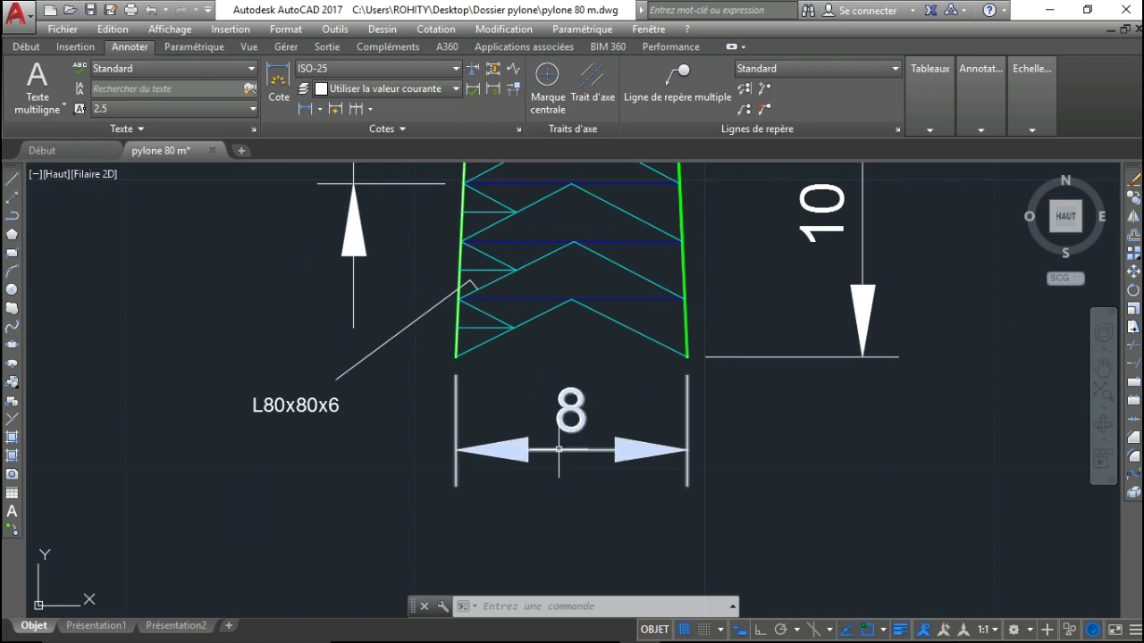
scroll(558, 450, "up", 2)
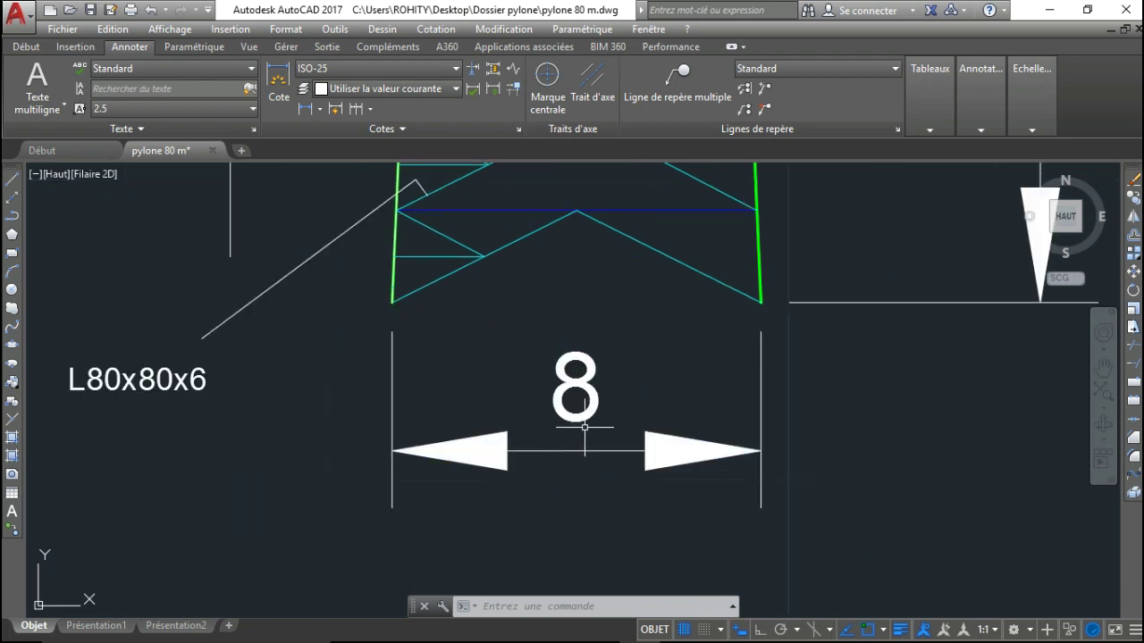
middle_click_drag(582, 426, 556, 440)
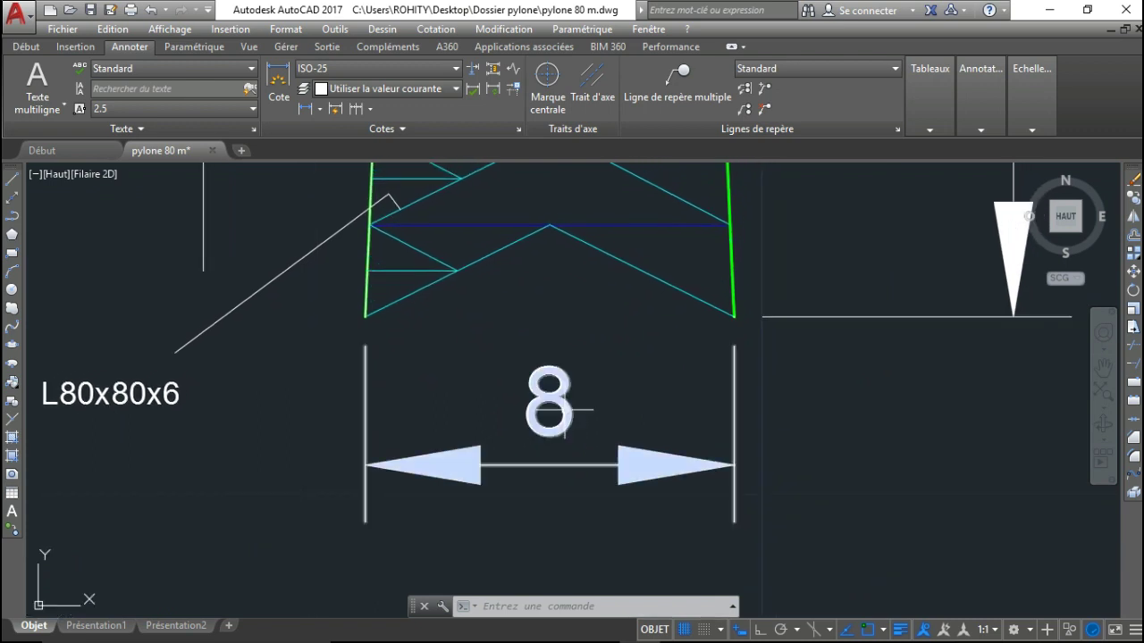
mouse_move(581, 401)
middle_mouse_down()
mouse_move(539, 408)
mouse_move(546, 428)
mouse_move(512, 439)
mouse_move(544, 391)
middle_mouse_up()
scroll(512, 439, "up", 2)
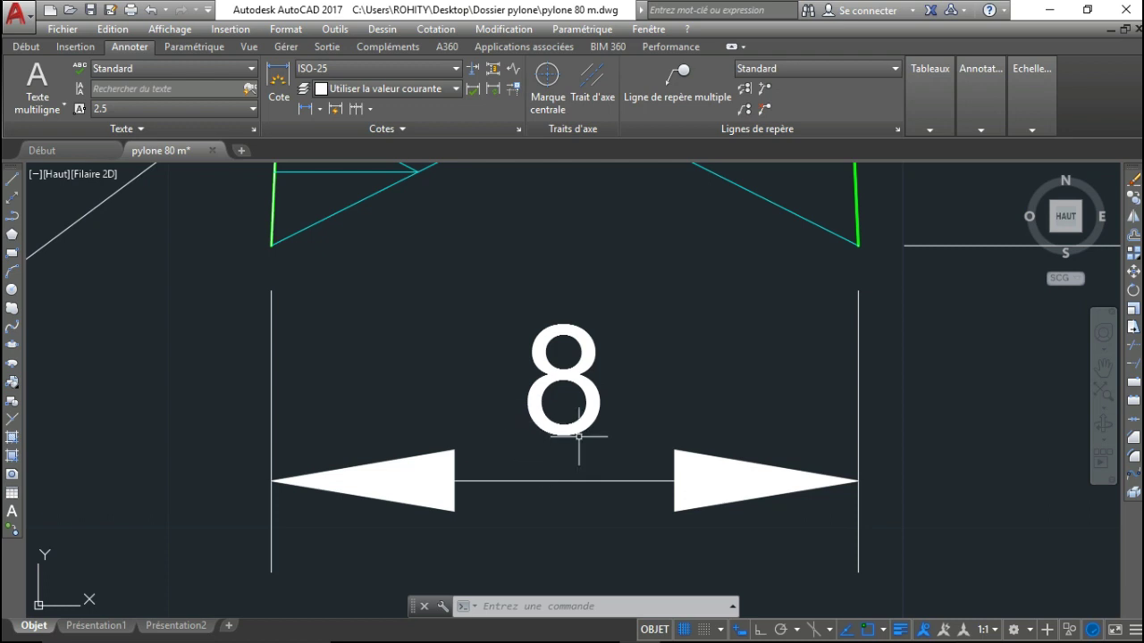
mouse_move(685, 367)
middle_mouse_down()
mouse_move(664, 362)
mouse_move(670, 338)
middle_mouse_up()
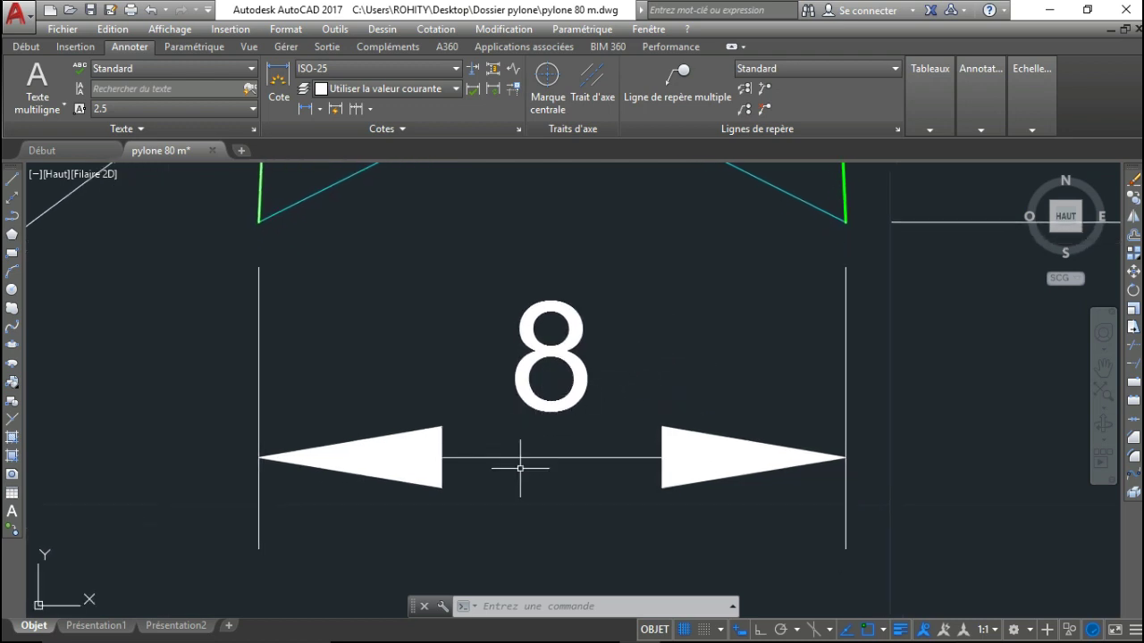
middle_click_drag(526, 438, 490, 505)
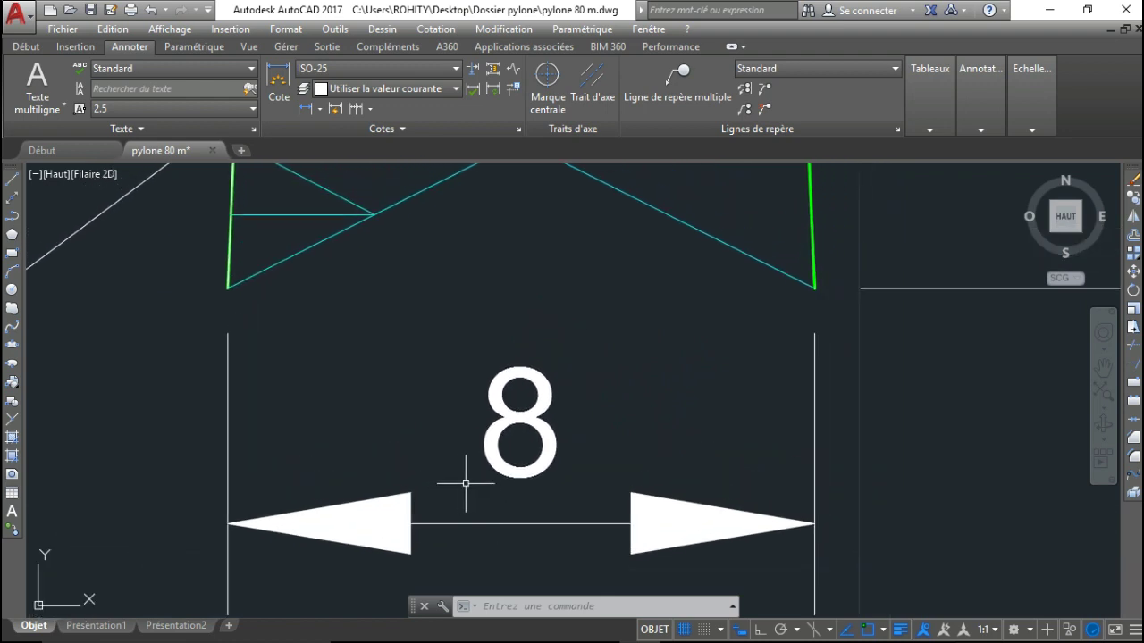
middle_click_drag(530, 454, 444, 489)
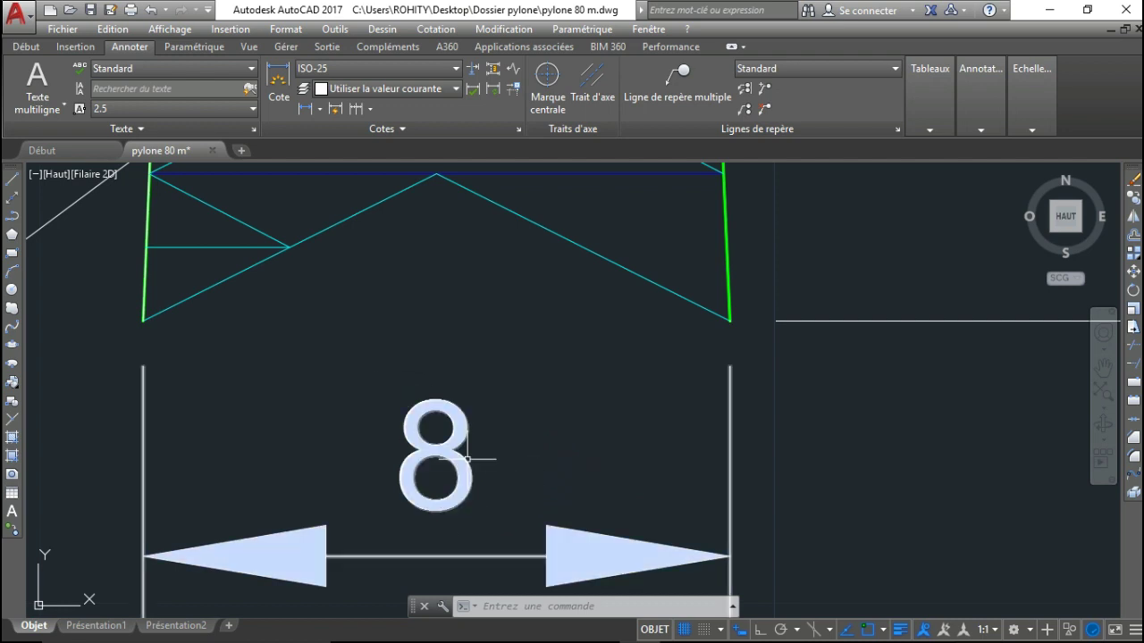
Step: Review the pylon's panel height dimensions from the base upward, including the braced and unbraced panels
scroll(466, 458, "down", 4)
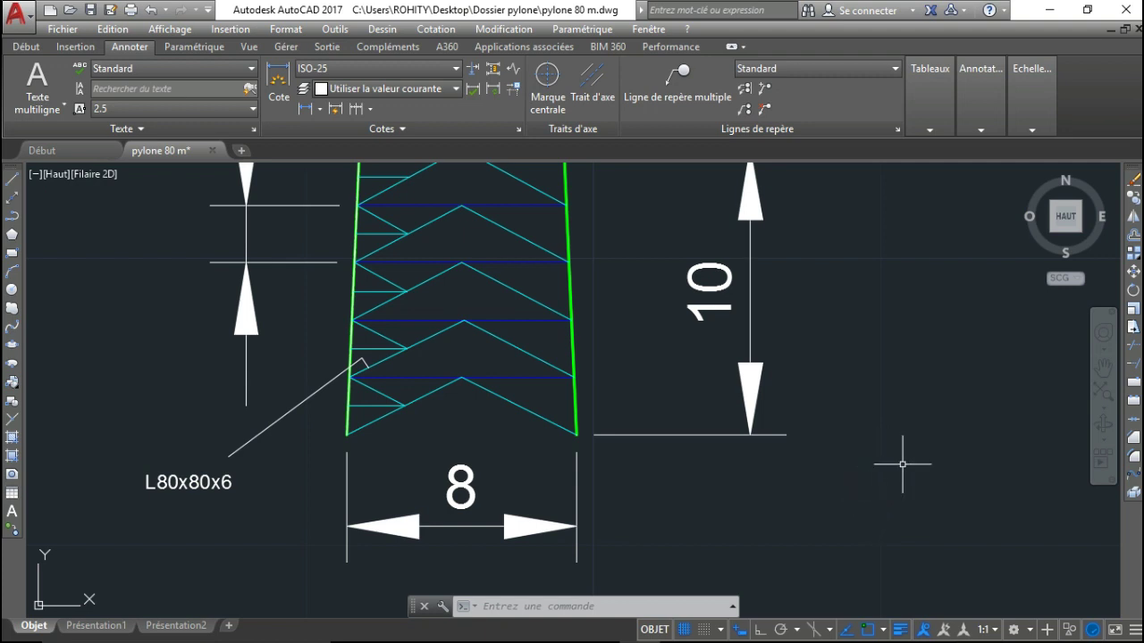
mouse_move(837, 462)
middle_mouse_down()
mouse_move(846, 491)
mouse_move(762, 500)
middle_mouse_up()
scroll(846, 494, "down", 2)
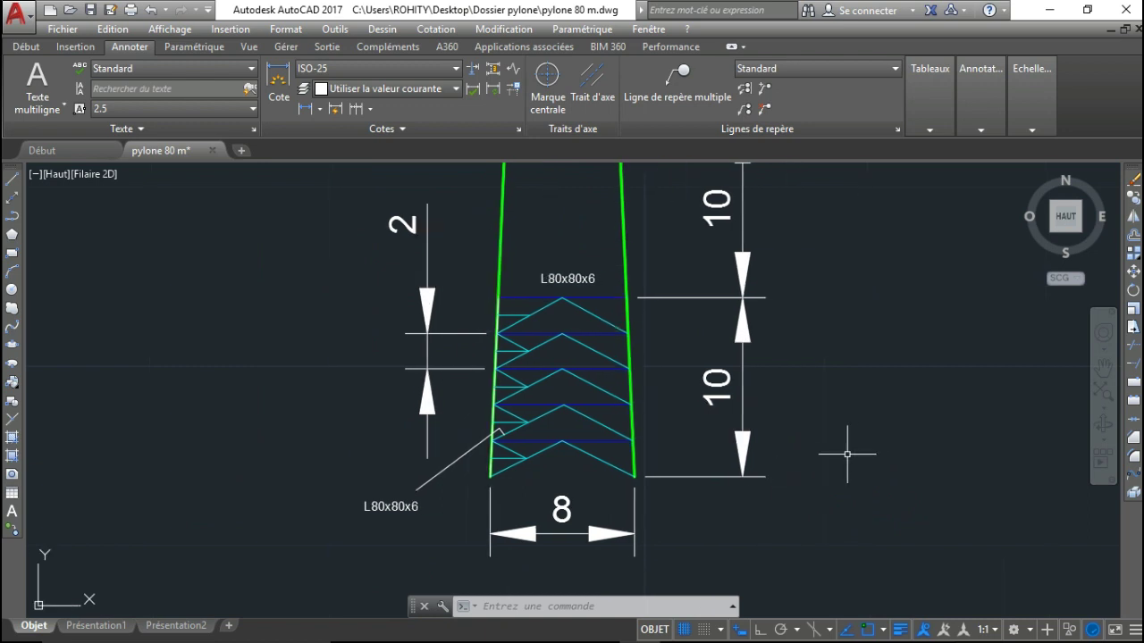
mouse_move(814, 463)
middle_mouse_down()
mouse_move(756, 462)
mouse_move(714, 488)
mouse_move(705, 559)
mouse_move(634, 528)
mouse_move(615, 533)
middle_mouse_up()
scroll(700, 552, "down", 2)
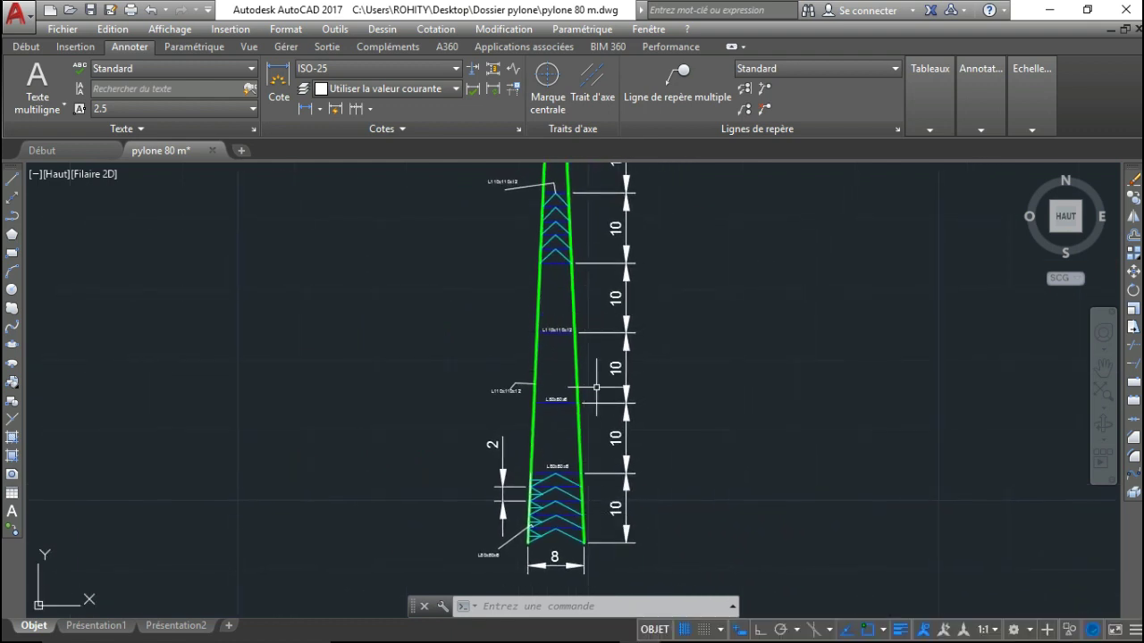
scroll(612, 511, "up", 2)
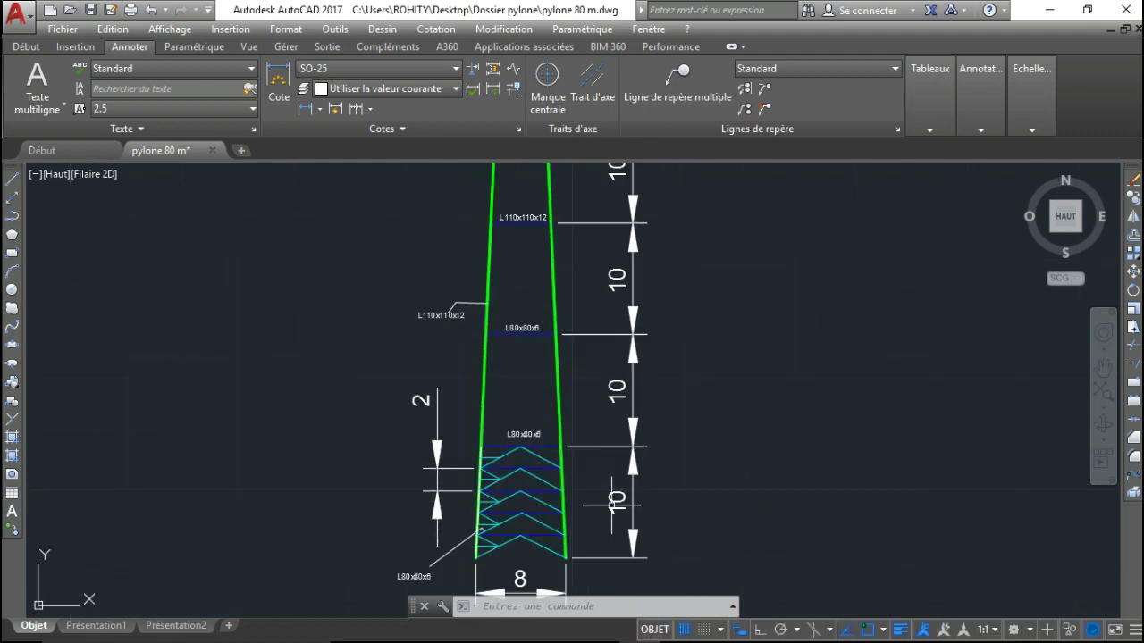
scroll(611, 510, "down", 2)
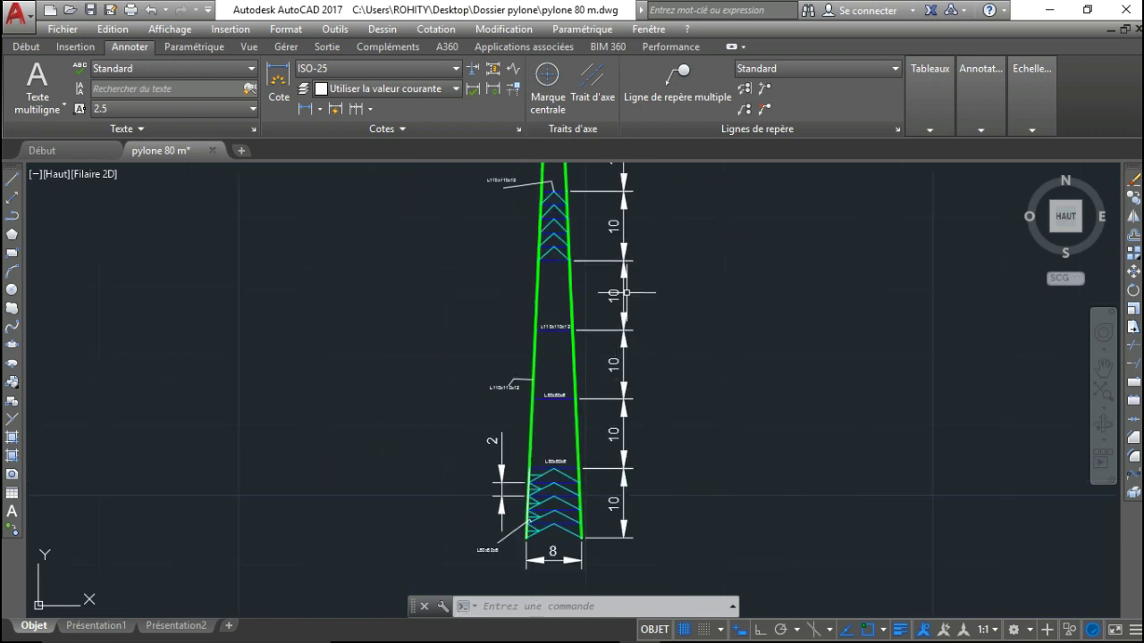
middle_click_drag(620, 298, 606, 367)
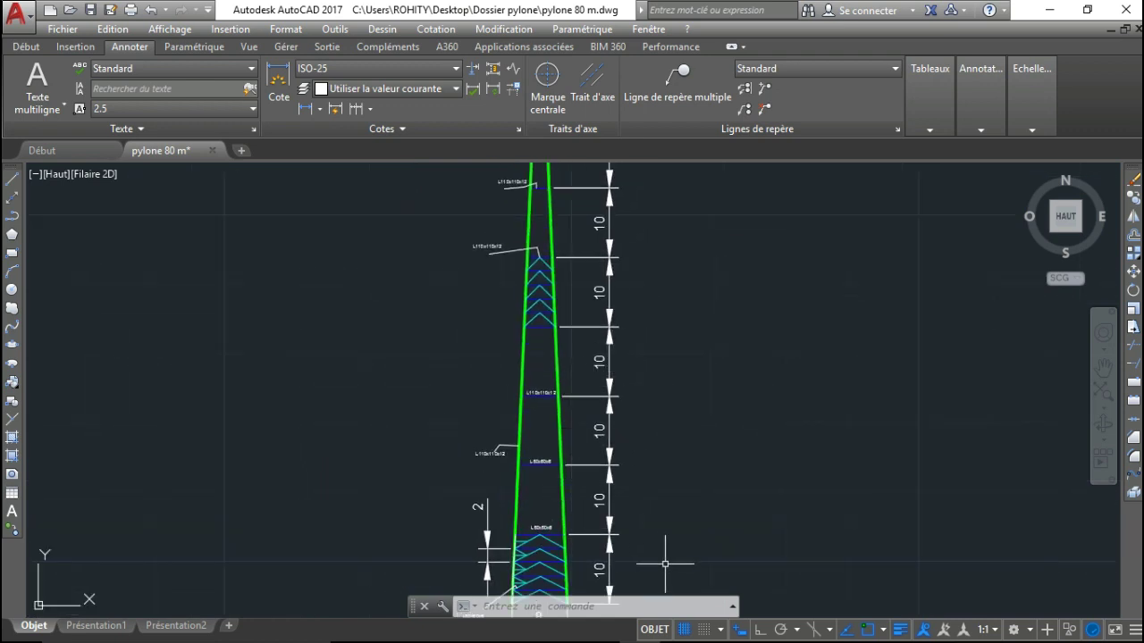
Step: Switch to Robot Structural Analysis and add X construction lines from 0 m, repeated 20 times at 0.4 m spacing
mouse_move(672, 641)
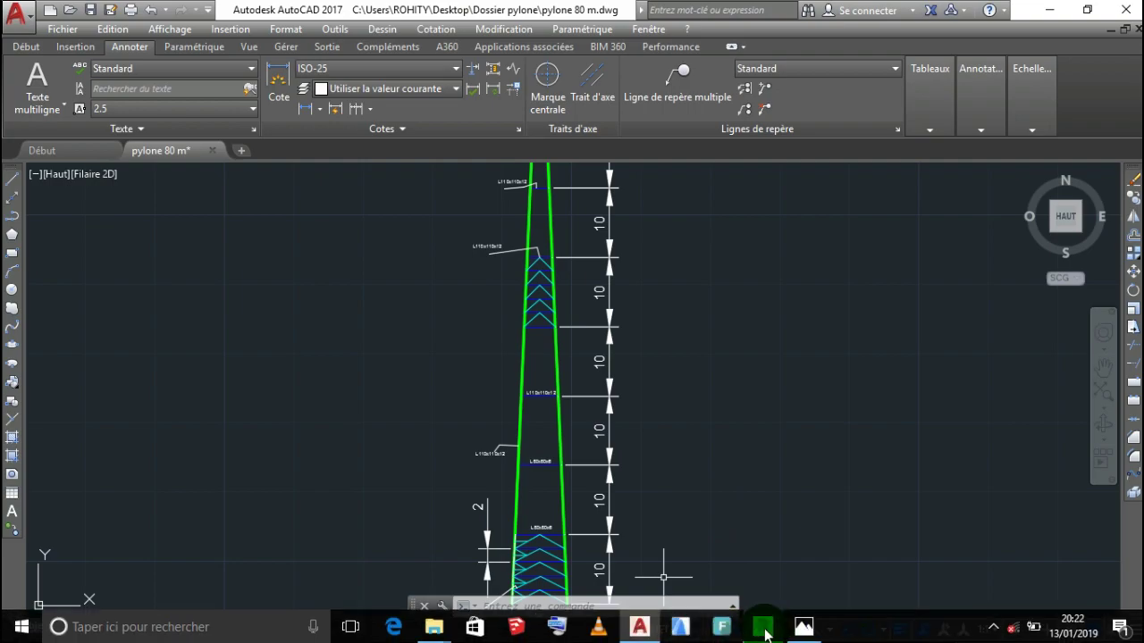
left_click(763, 630)
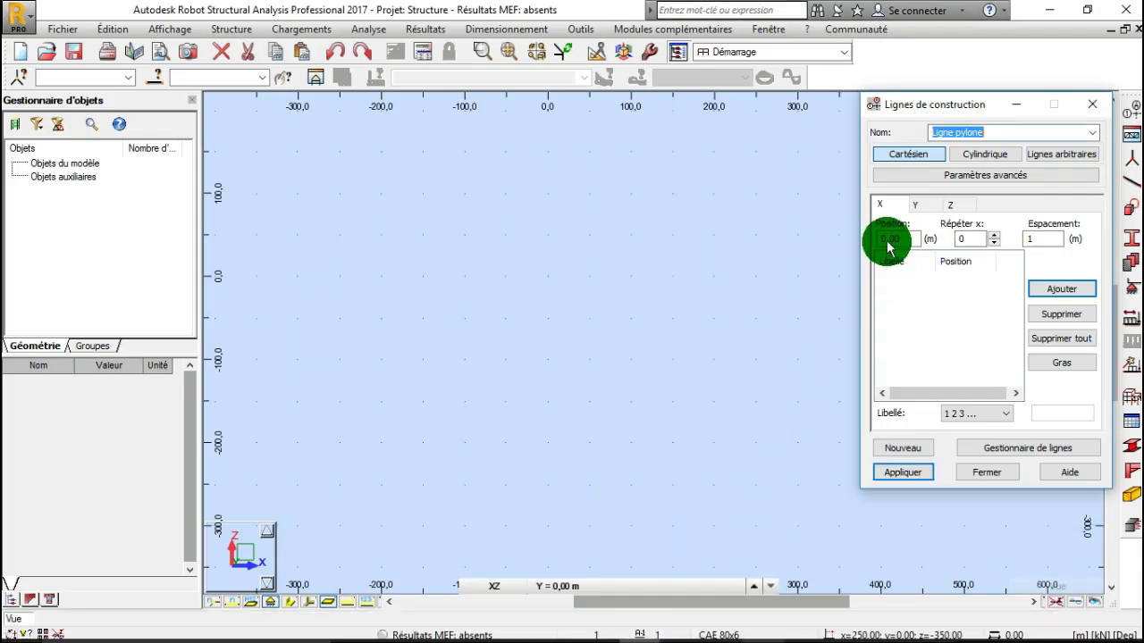
double_click(1034, 238)
type("0.")
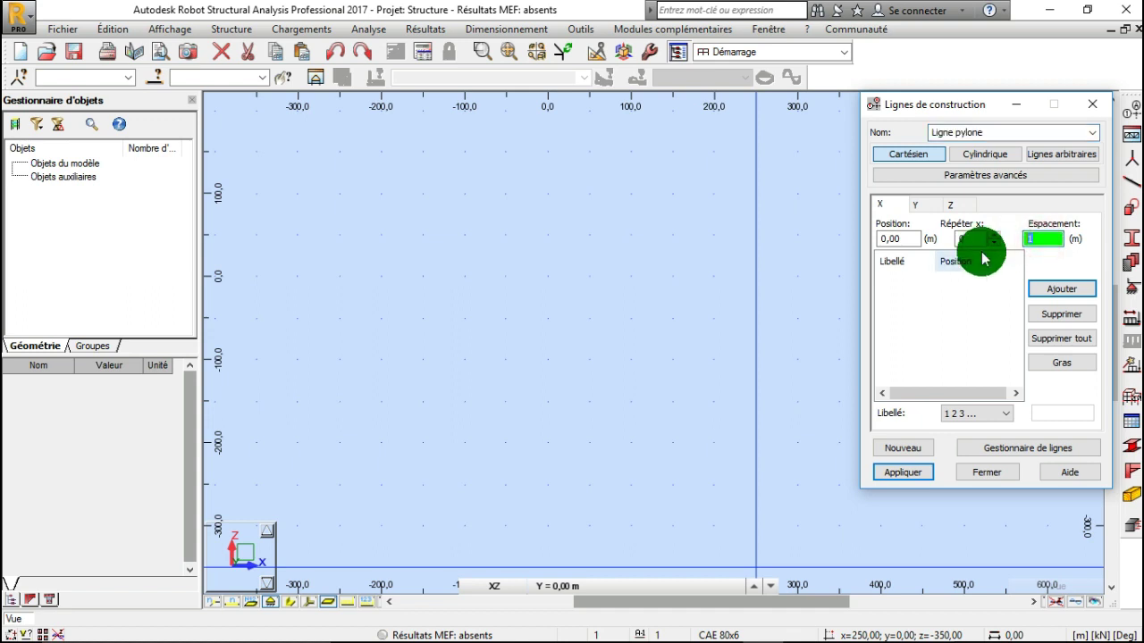
type("4")
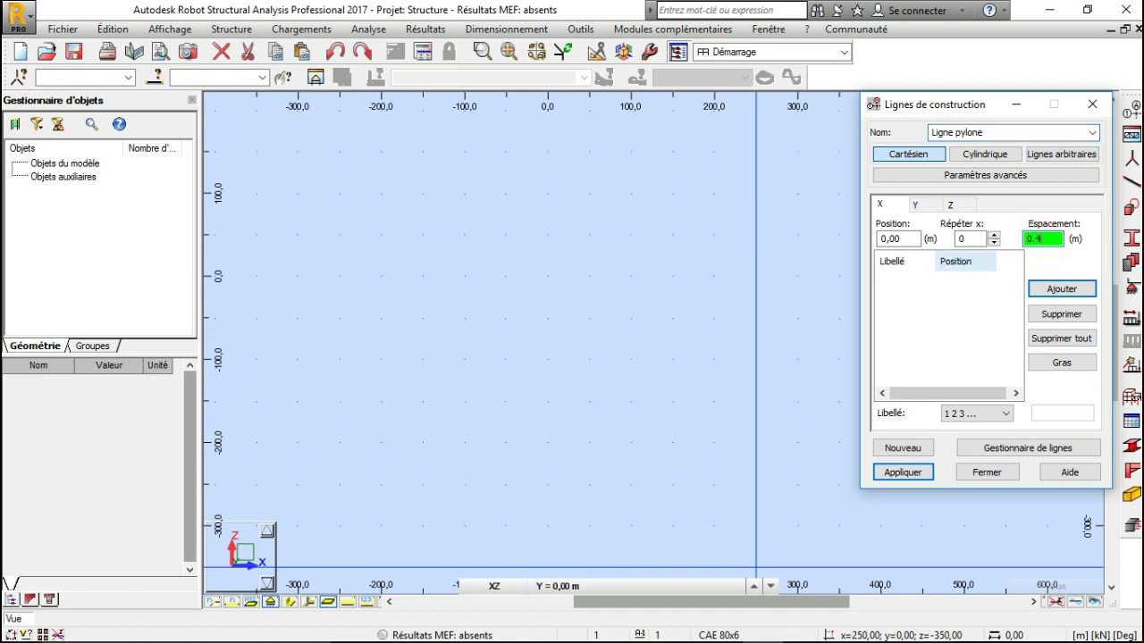
double_click(971, 238)
type("20")
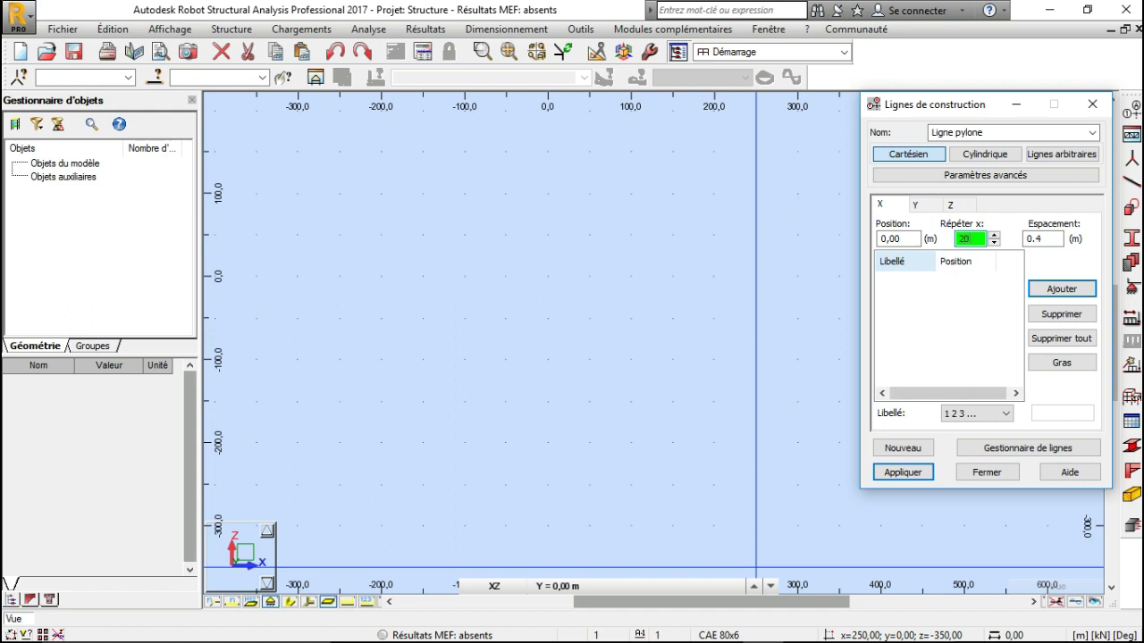
left_click(1058, 293)
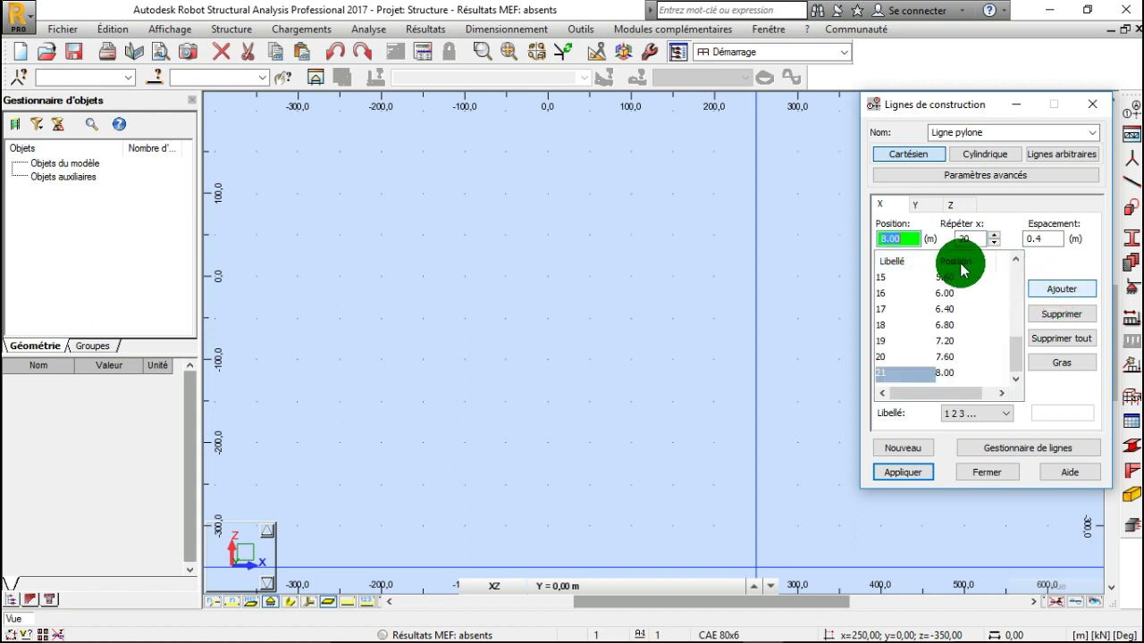
Step: Add Y construction lines from 0 m, repeated 20 times at 0.4 m spacing
left_click(919, 205)
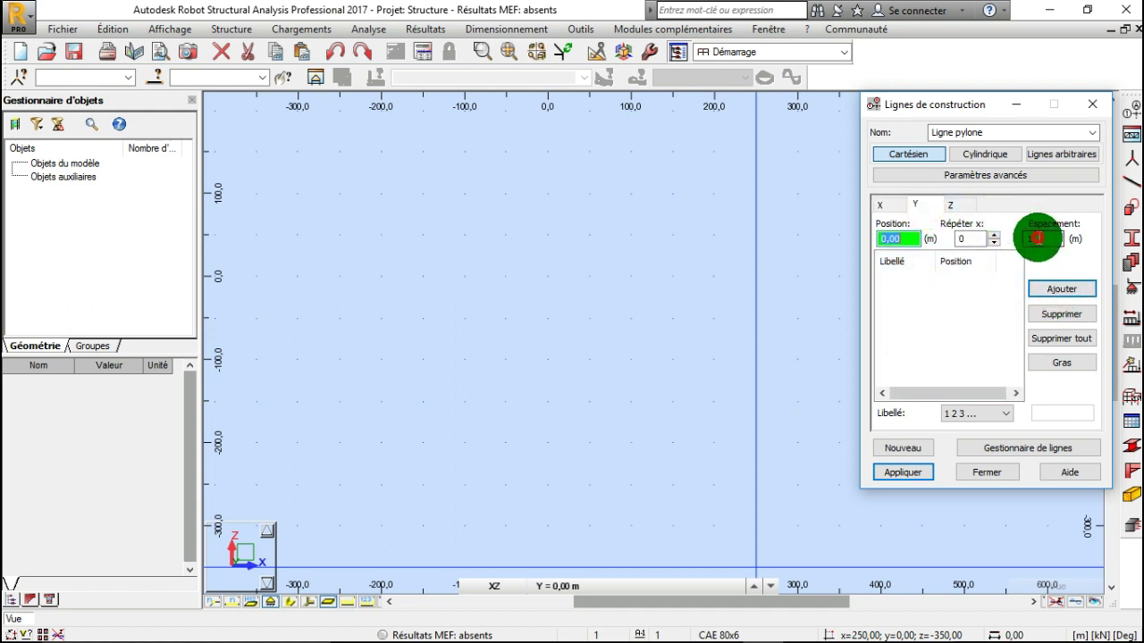
left_click(1034, 237)
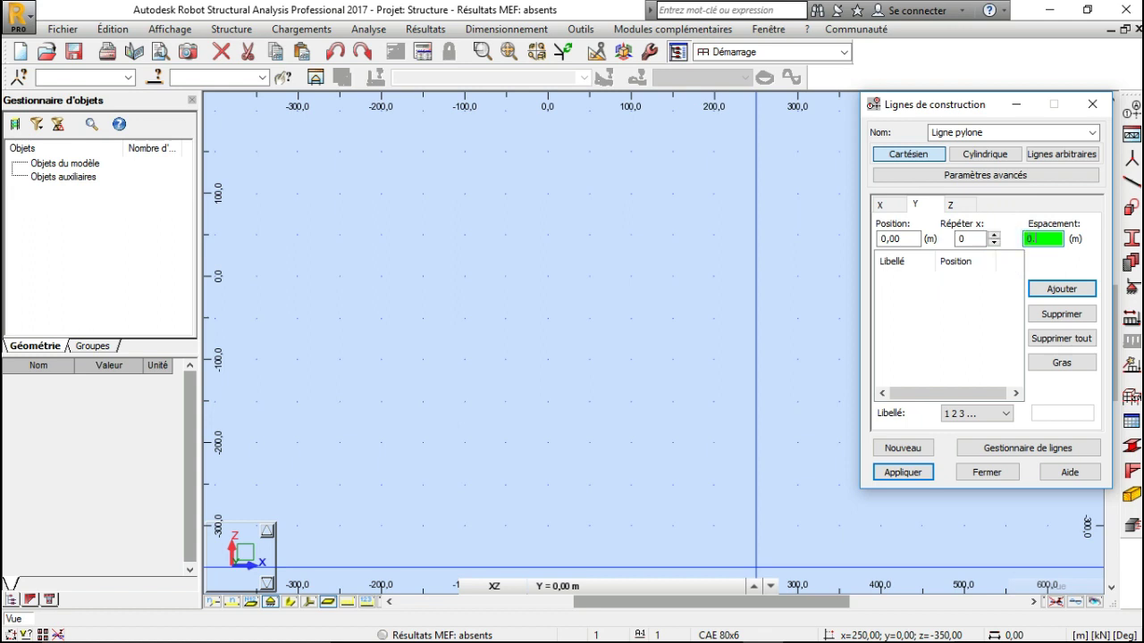
type("0.4")
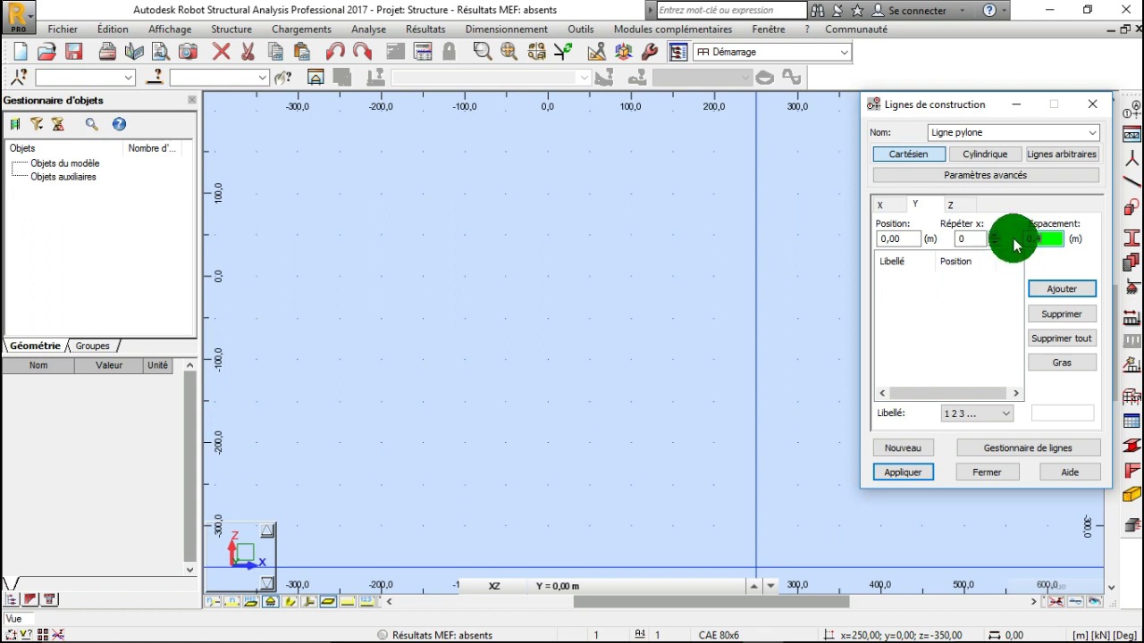
left_click(969, 238)
type("20")
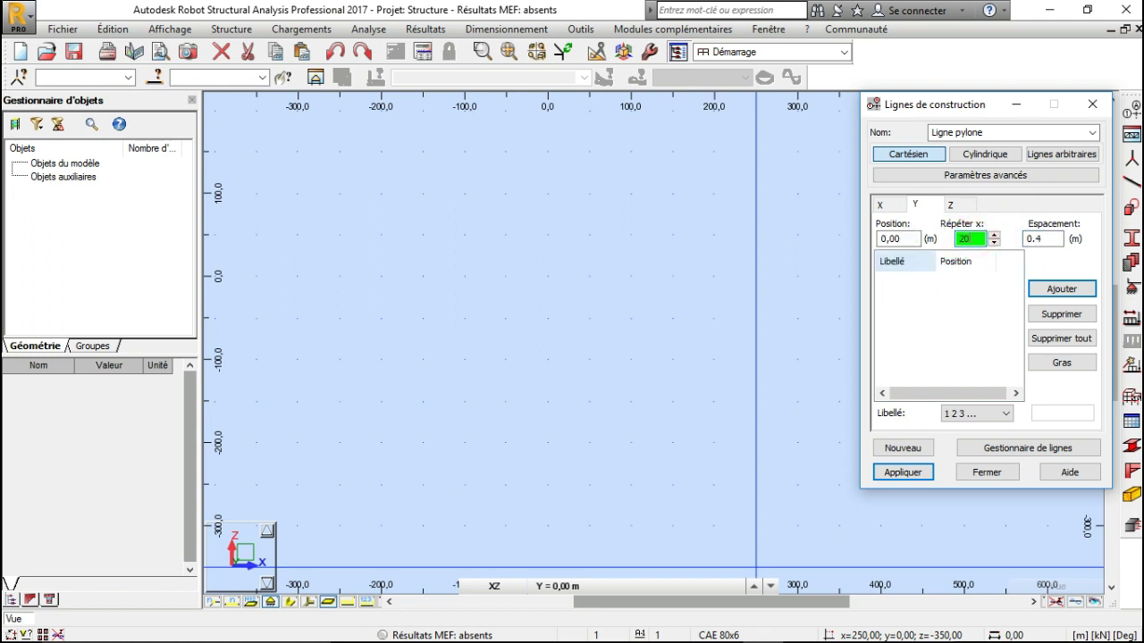
left_click(1060, 288)
Step: Add Z construction lines from 0 m, repeated 8 times at 10 m spacing
left_click(950, 204)
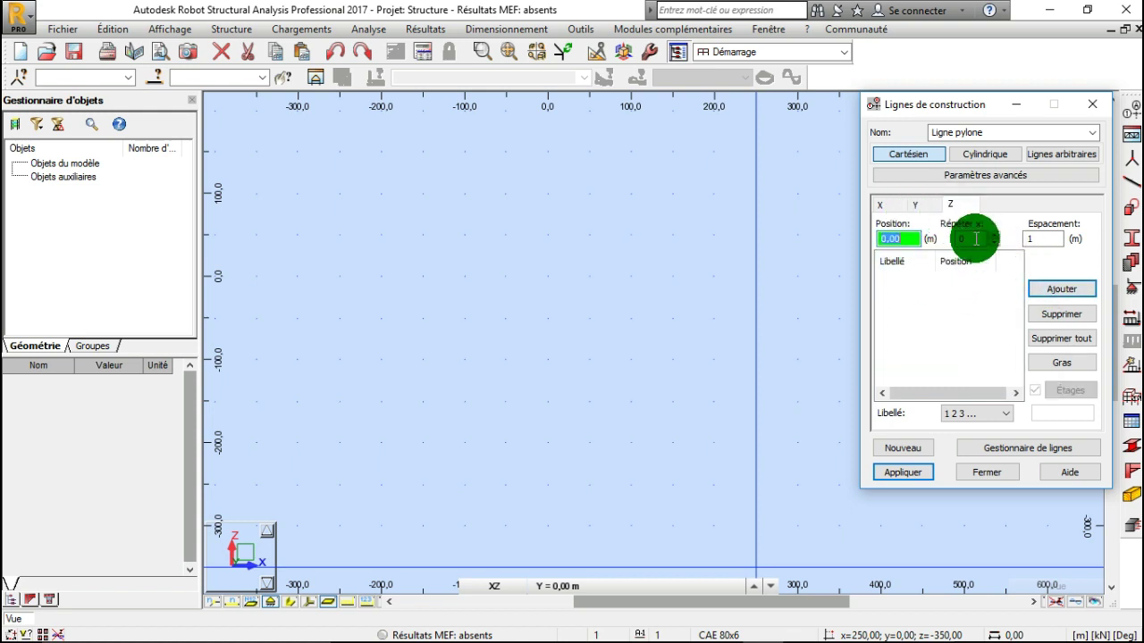
left_click(1033, 238)
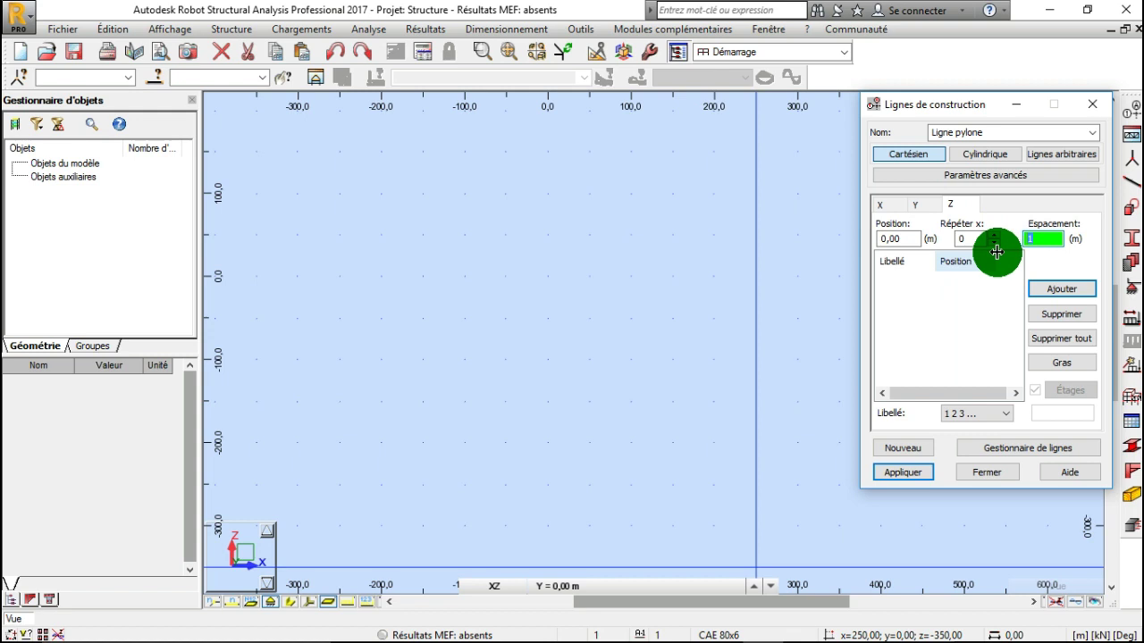
type("1")
left_click(963, 240)
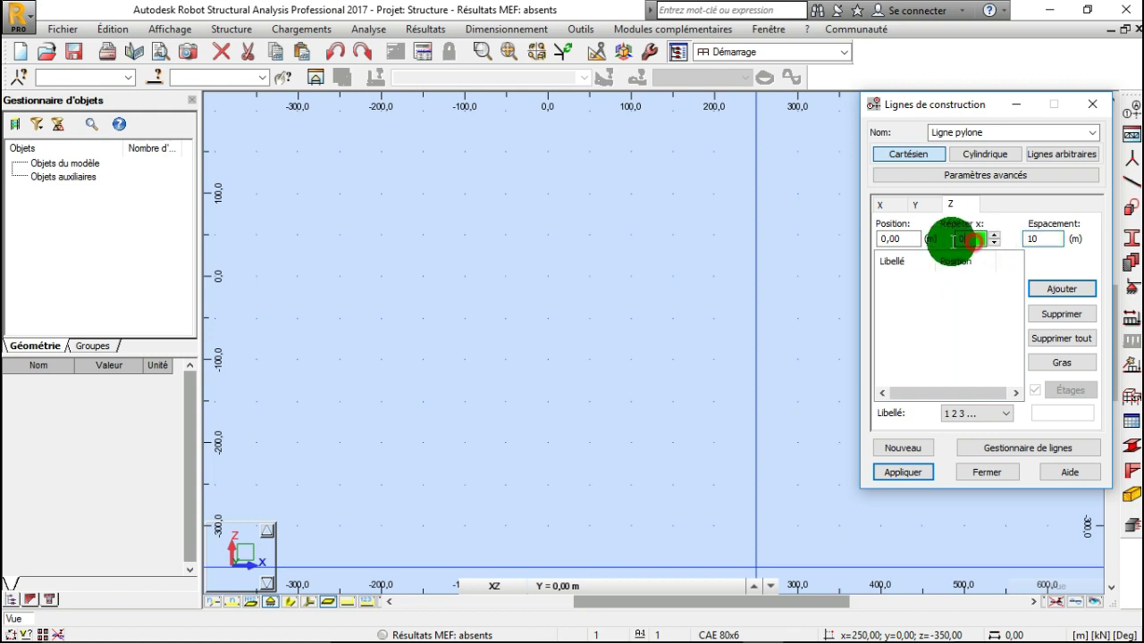
type("8")
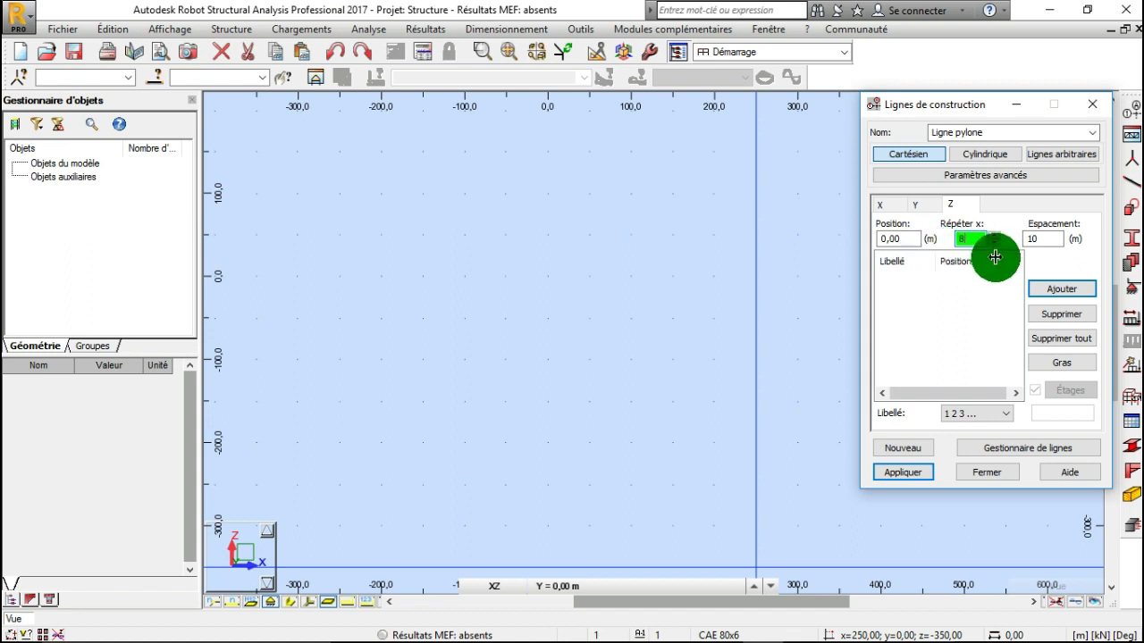
left_click(1058, 289)
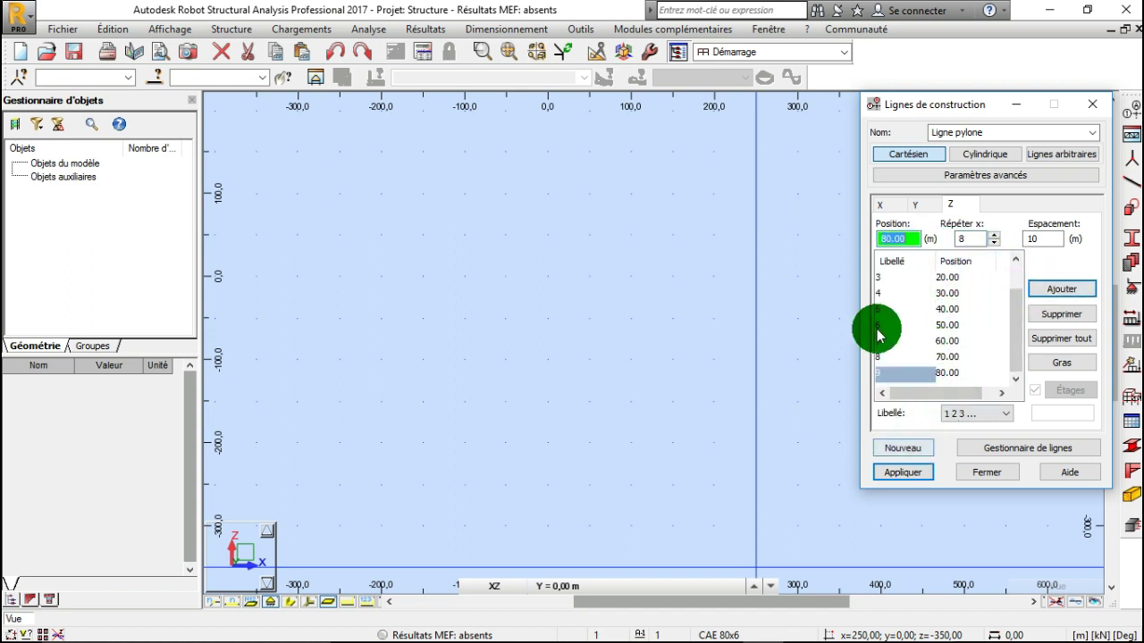
Step: Keep the 1 2 3 labels for the X lines and choose a different label format for the Y lines
left_click(889, 209)
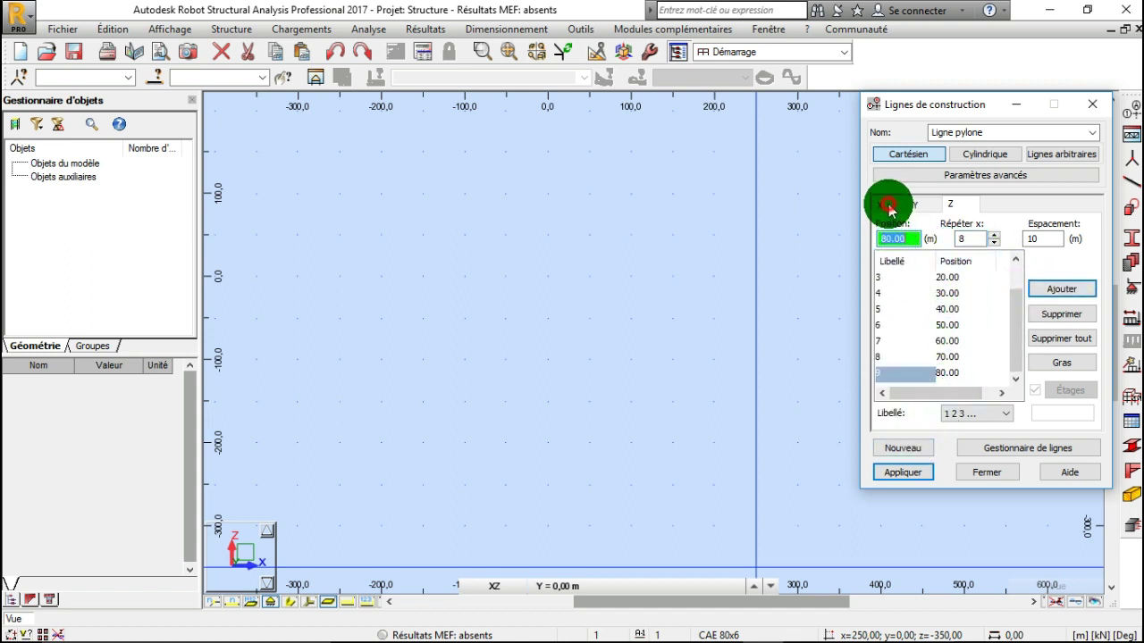
left_click(958, 415)
left_click(960, 416)
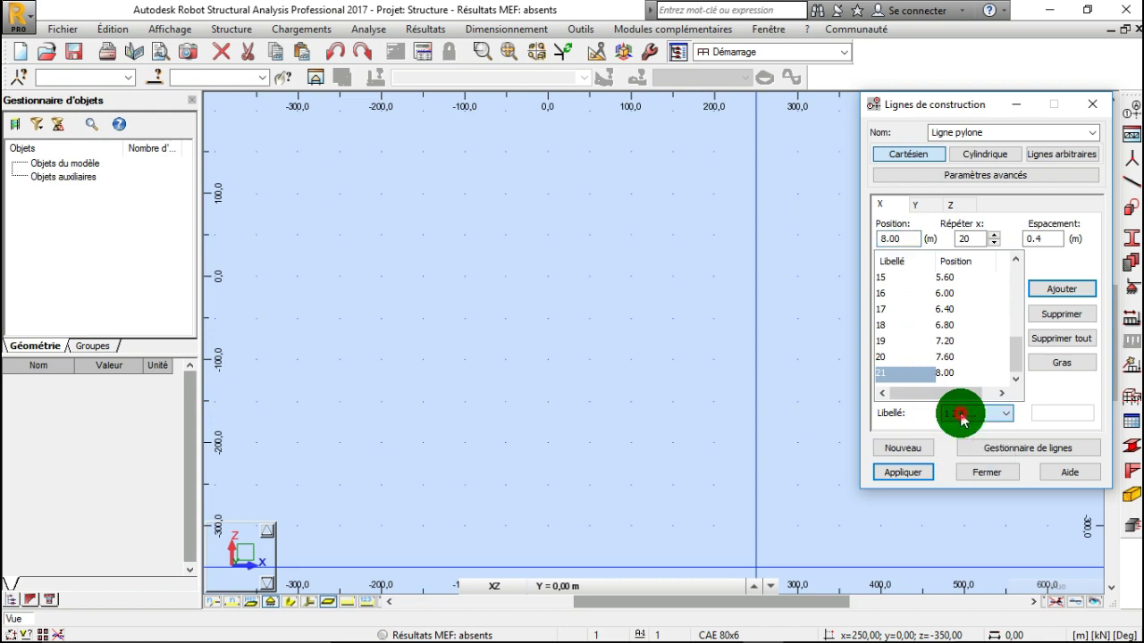
left_click(921, 206)
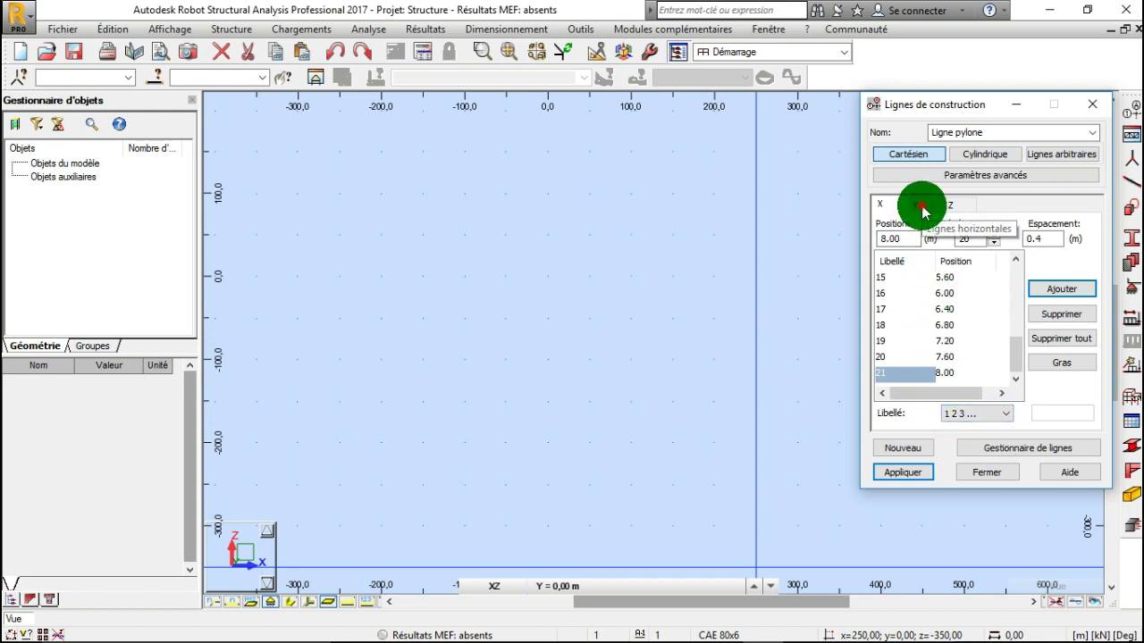
left_click(995, 418)
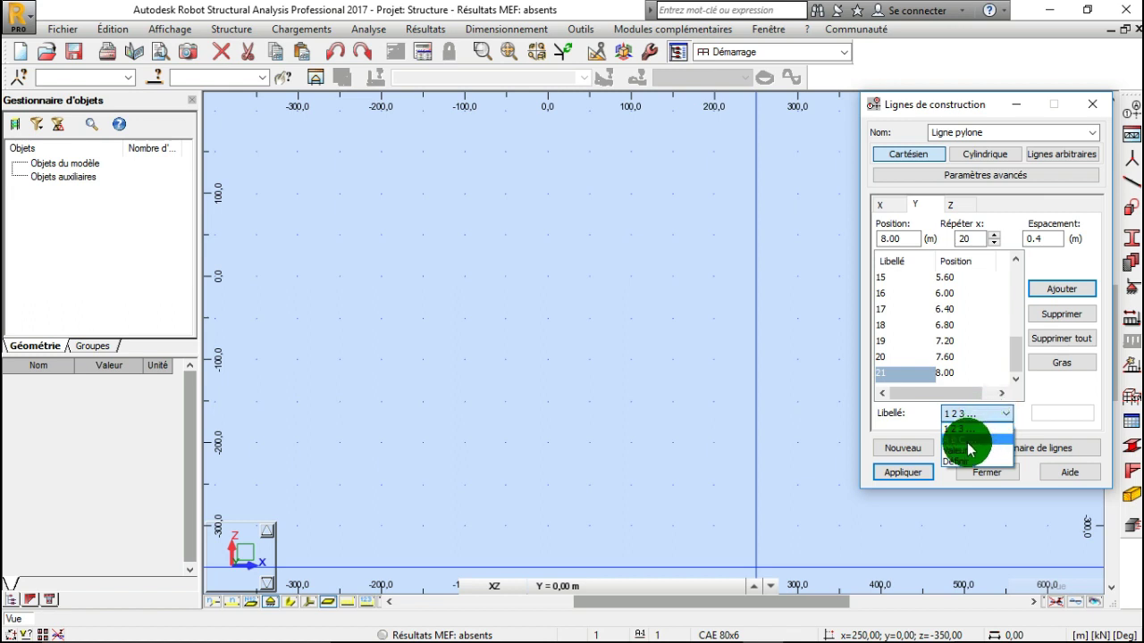
Step: Label the Z construction lines by their level using the Valeur format and check the resulting list
left_click(970, 208)
left_click(960, 205)
left_click(972, 416)
left_click(965, 453)
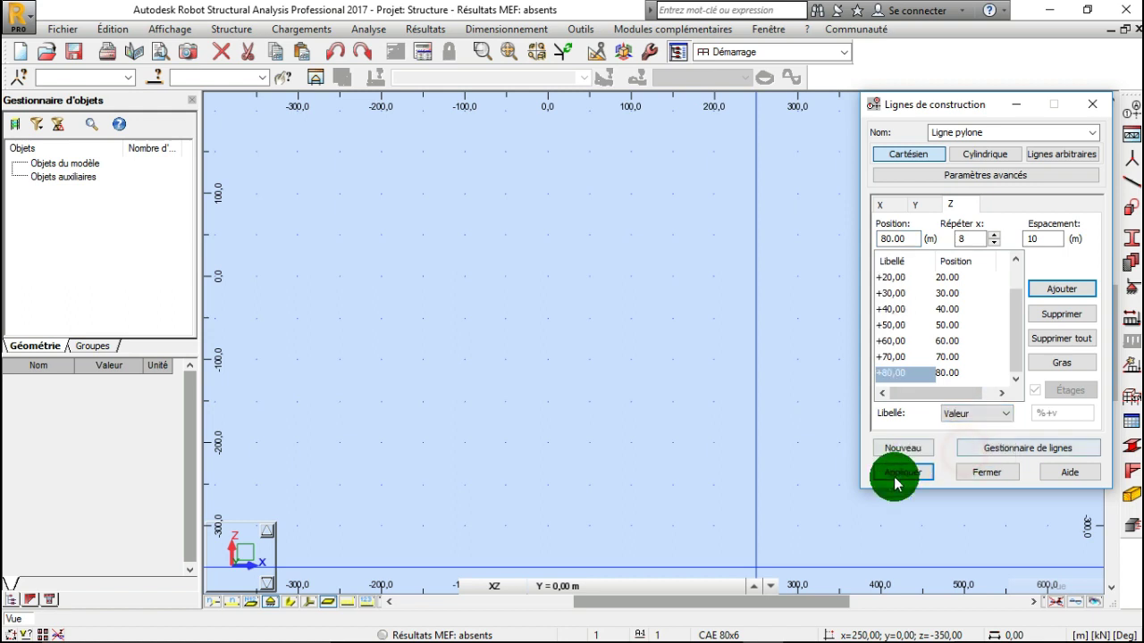
left_click_drag(1015, 308, 1014, 292)
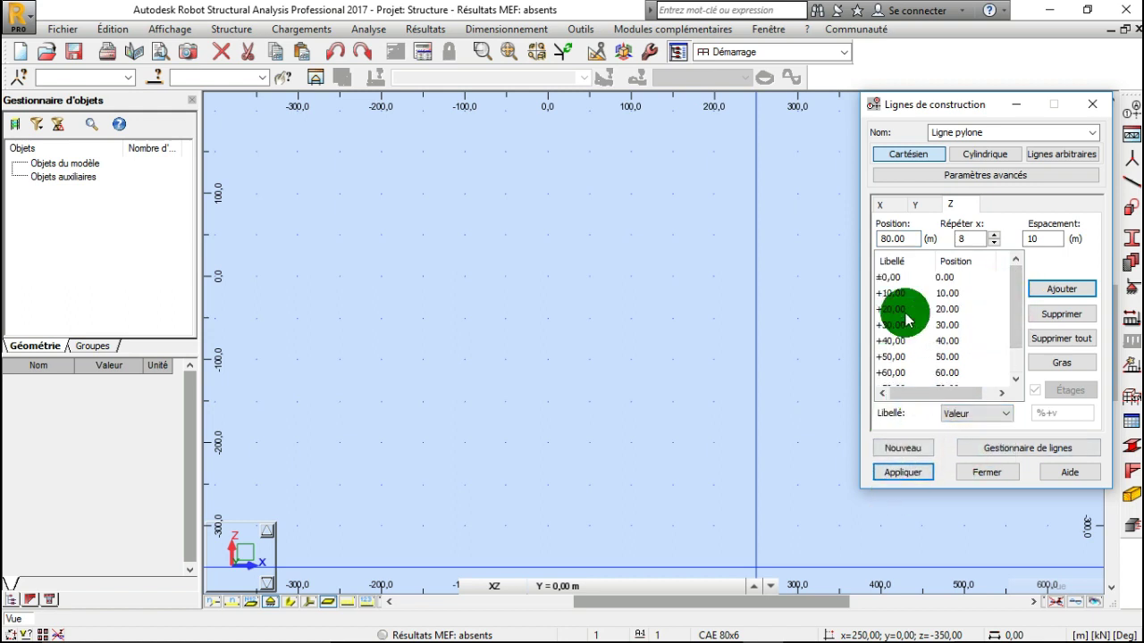
Step: Rename the X construction line at 4.00 m to Sym, applying the name only to that selected line
left_click(881, 205)
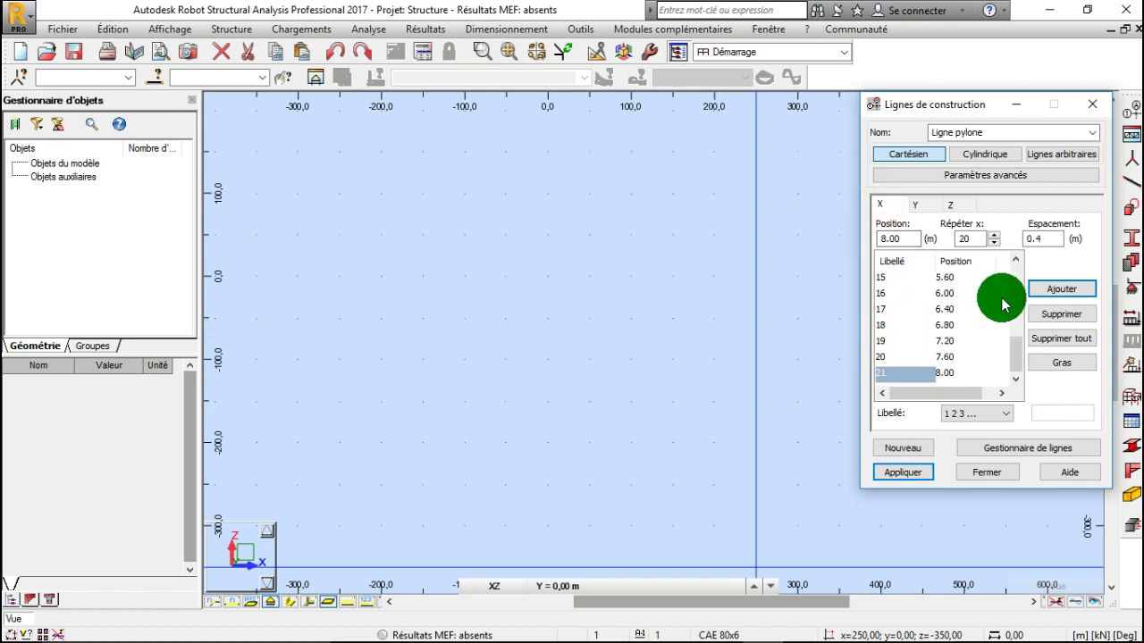
left_click_drag(1012, 351, 1012, 335)
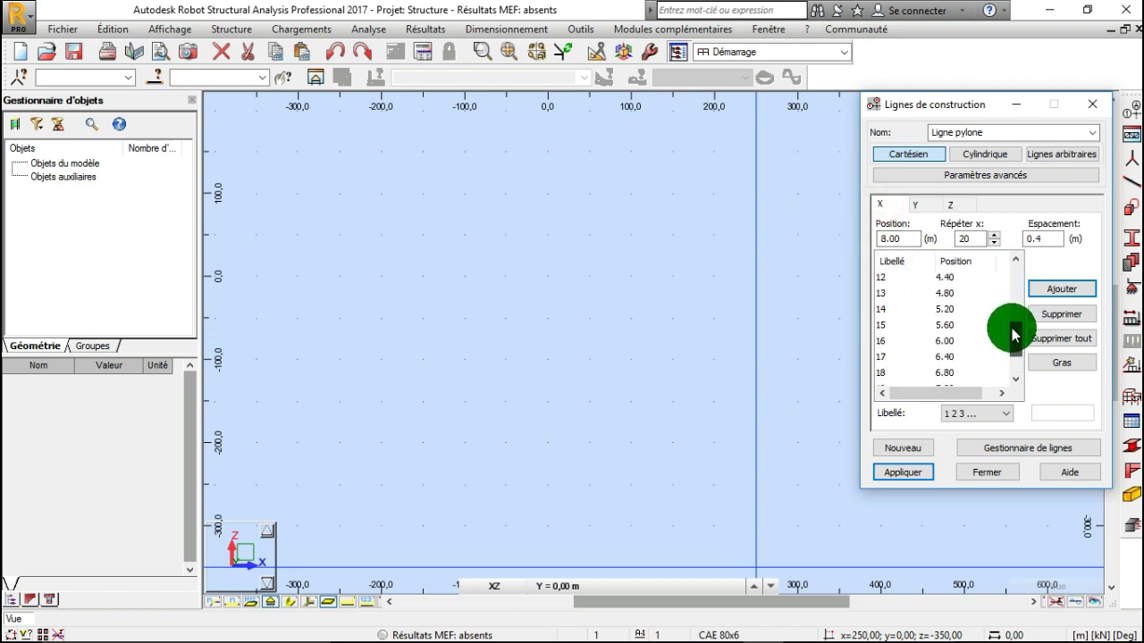
left_click(904, 278)
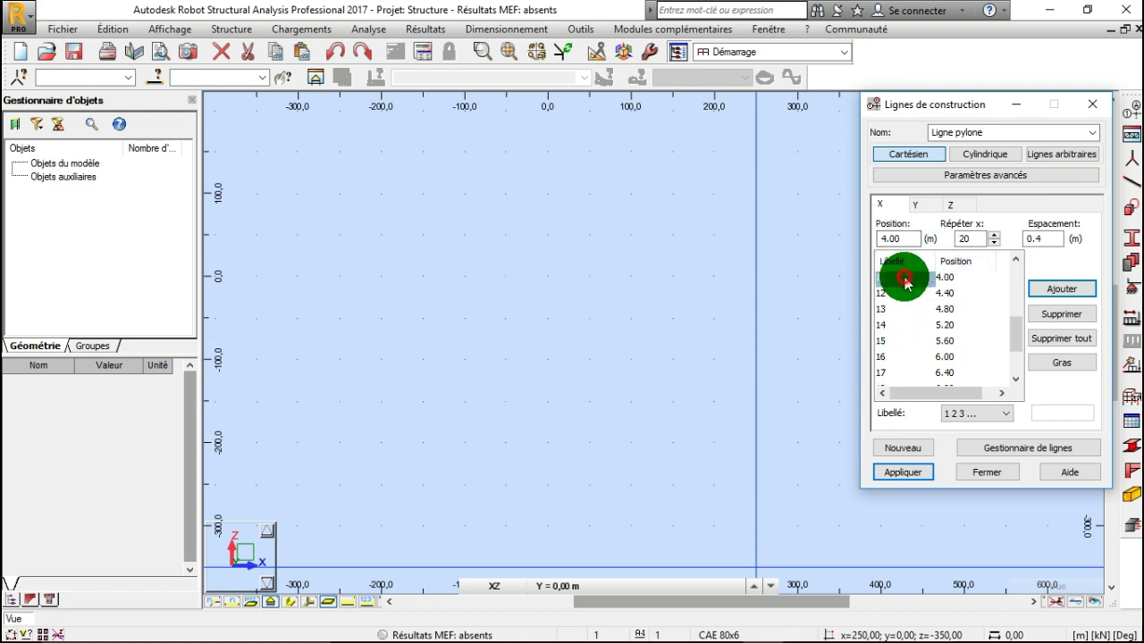
left_click(905, 280)
left_click(885, 281)
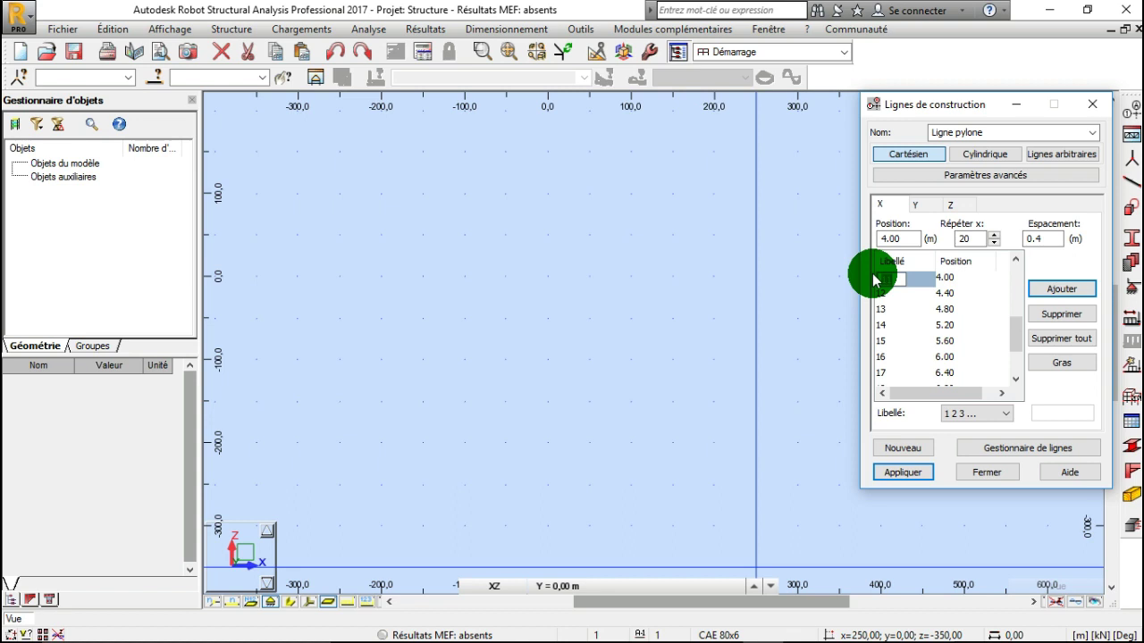
type("s")
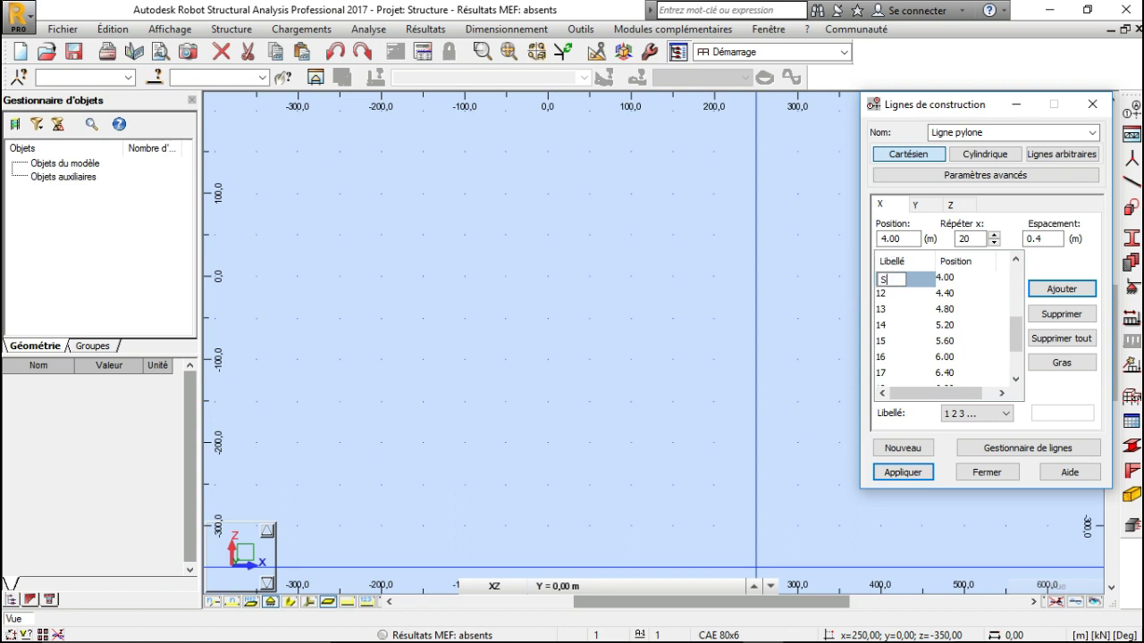
type("ym")
left_click(873, 280)
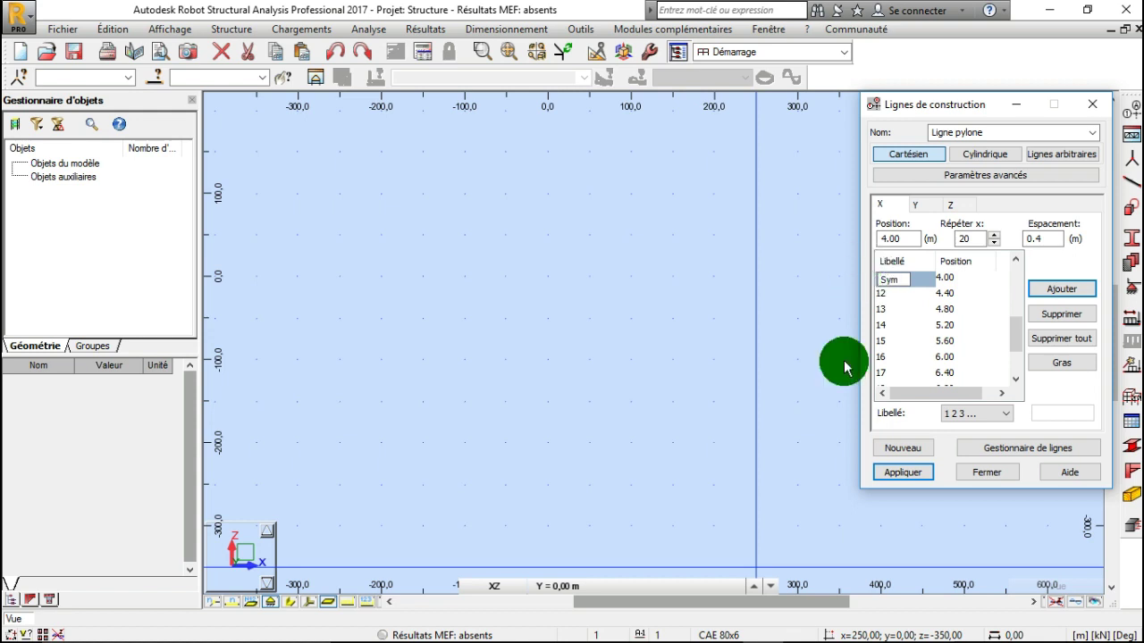
left_click(893, 475)
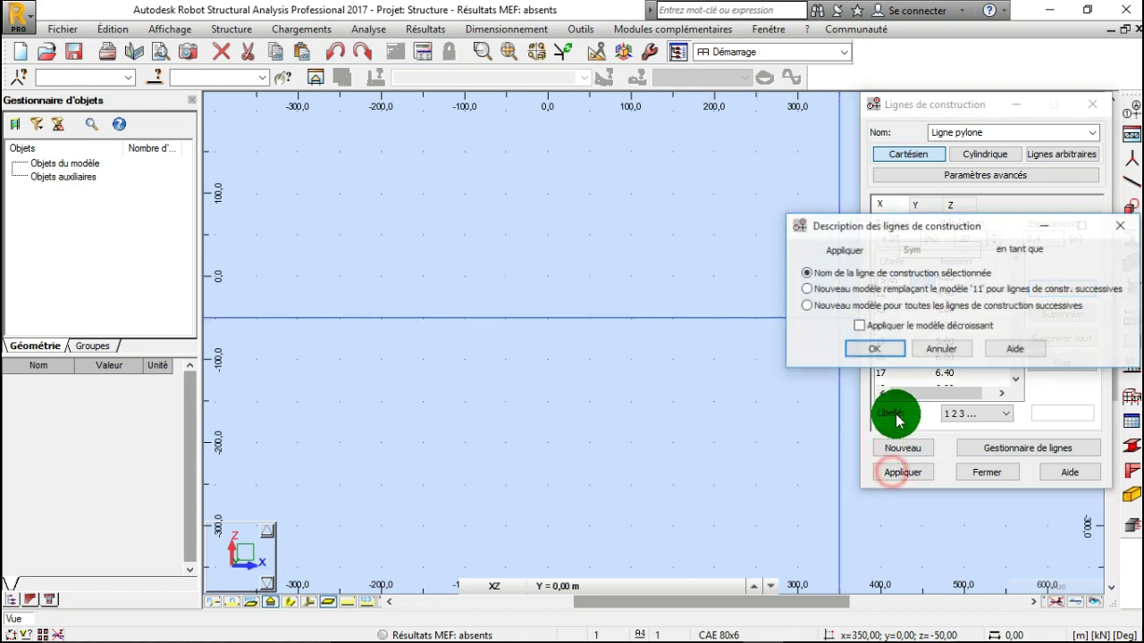
left_click(880, 349)
Step: Rename the Y construction line at 4.00 m to Sym, applying the name only to that selected line
left_click(915, 206)
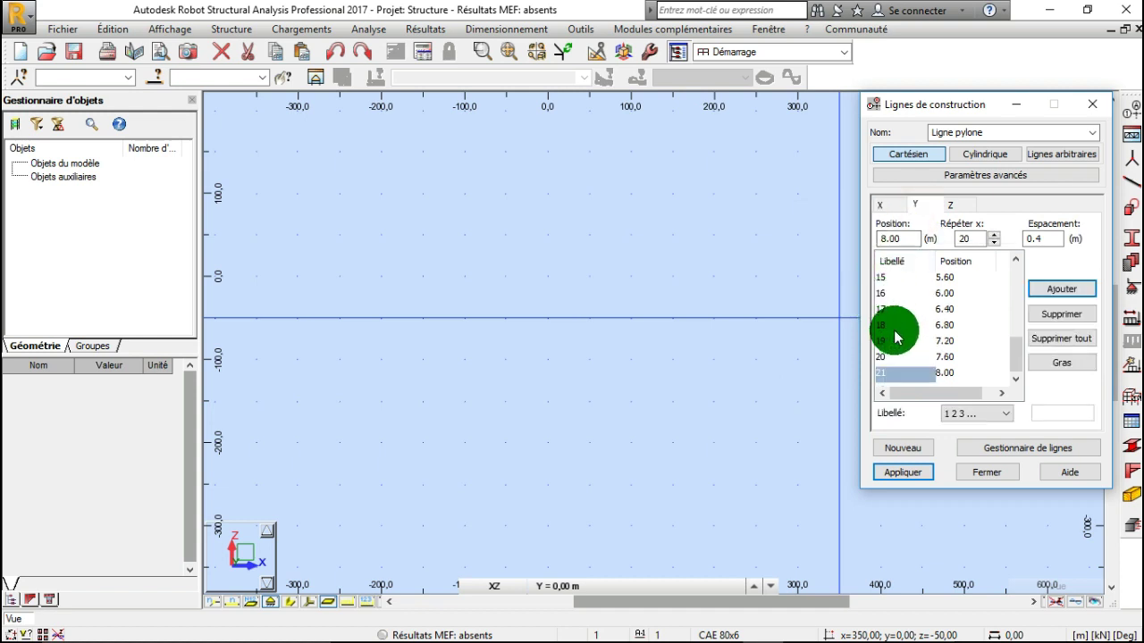
scroll(897, 336, "up", 3)
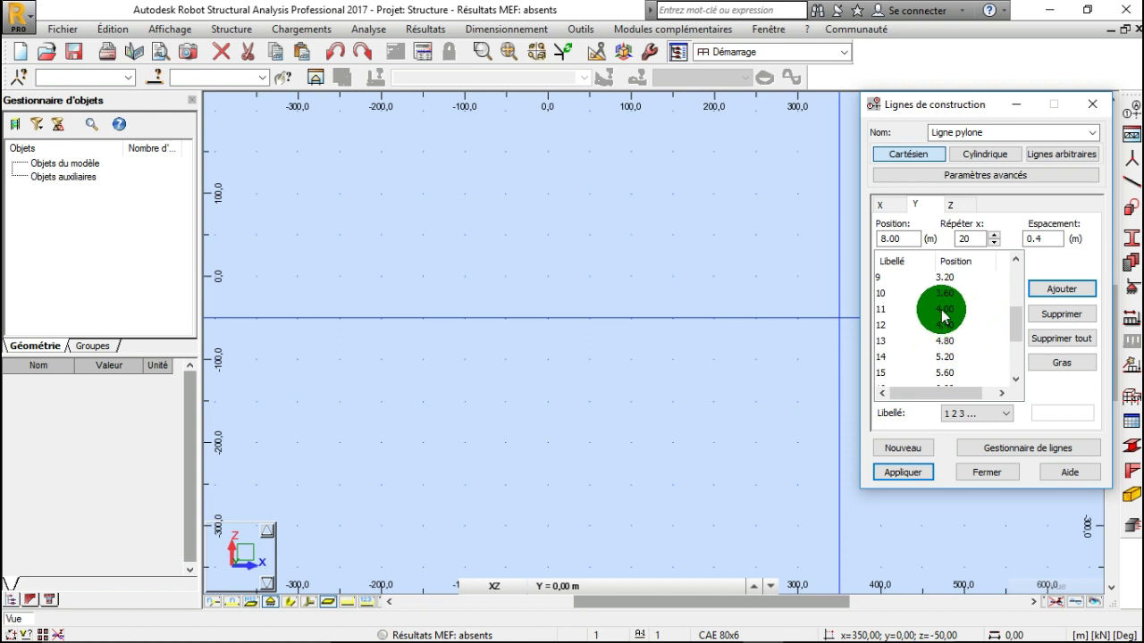
left_click(879, 309)
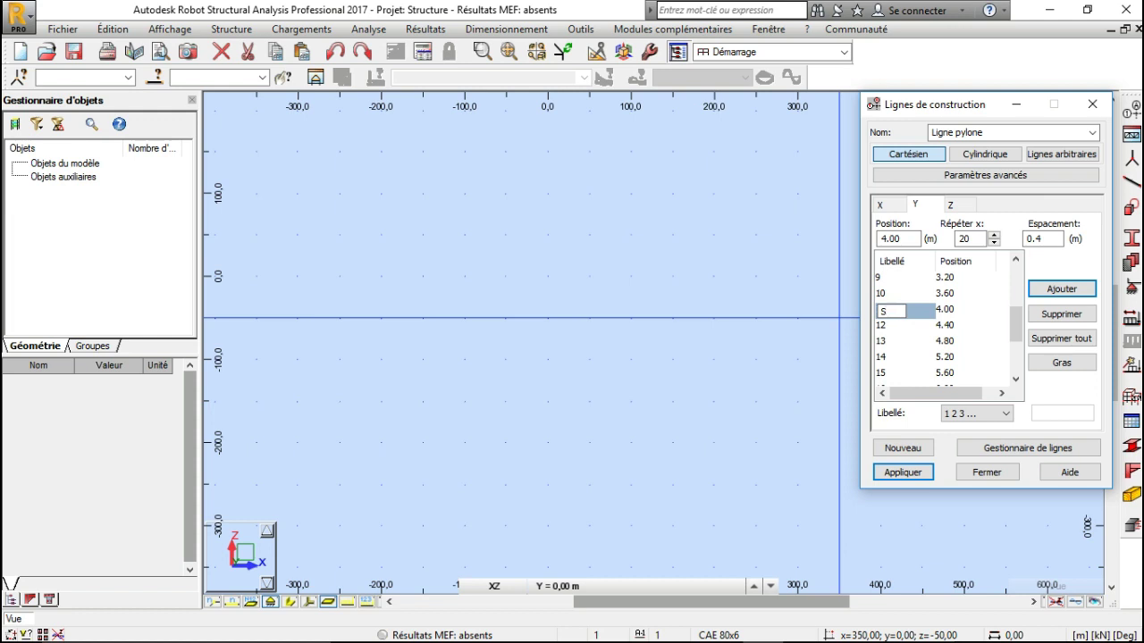
type("Sym")
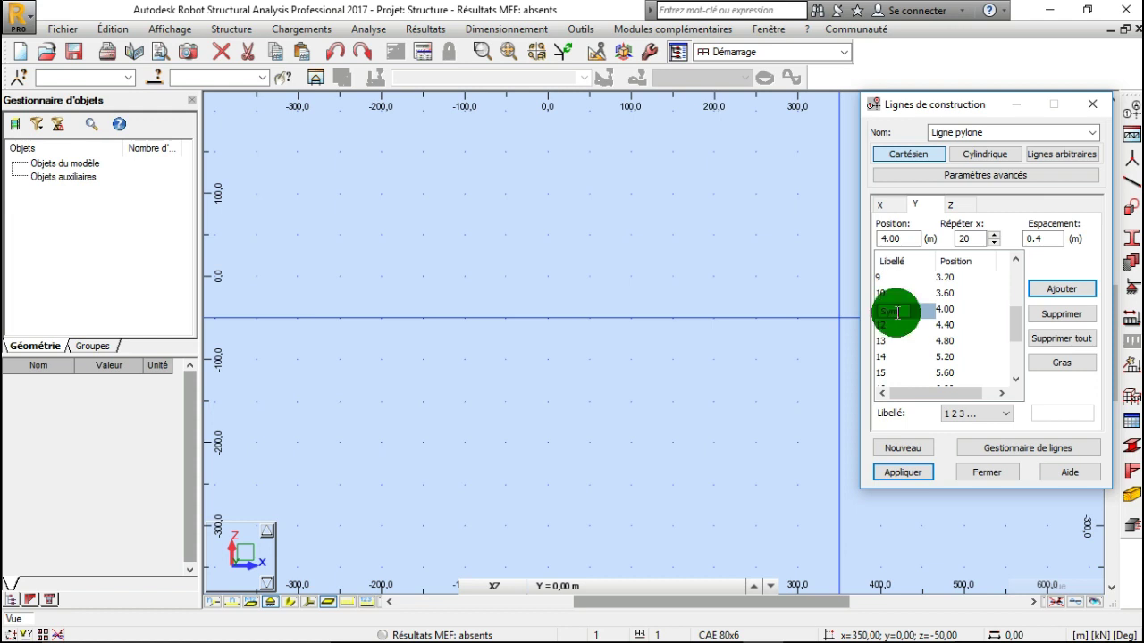
left_click(900, 473)
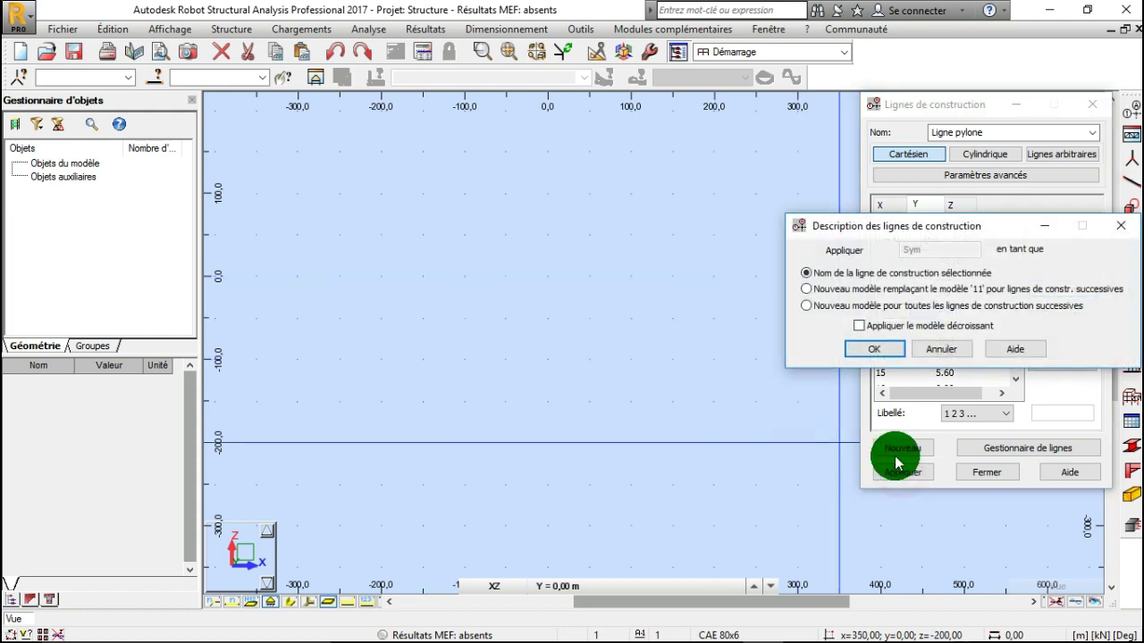
left_click(875, 350)
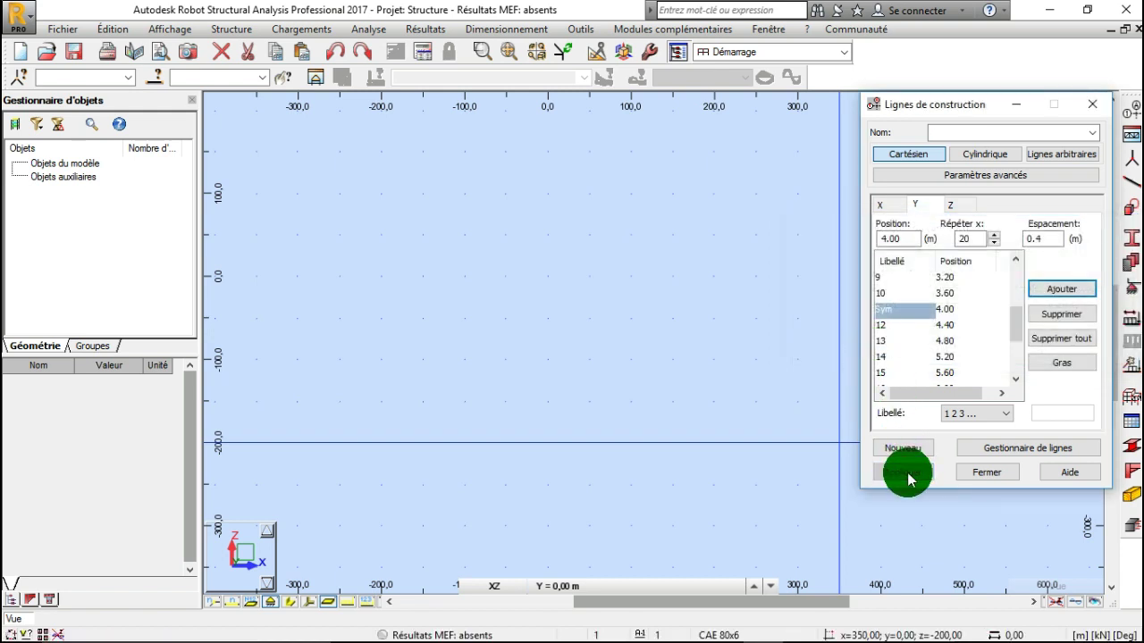
Step: Apply the pylon construction lines, close their definition dialog and display the grid in the 3D view
left_click(904, 473)
left_click(979, 473)
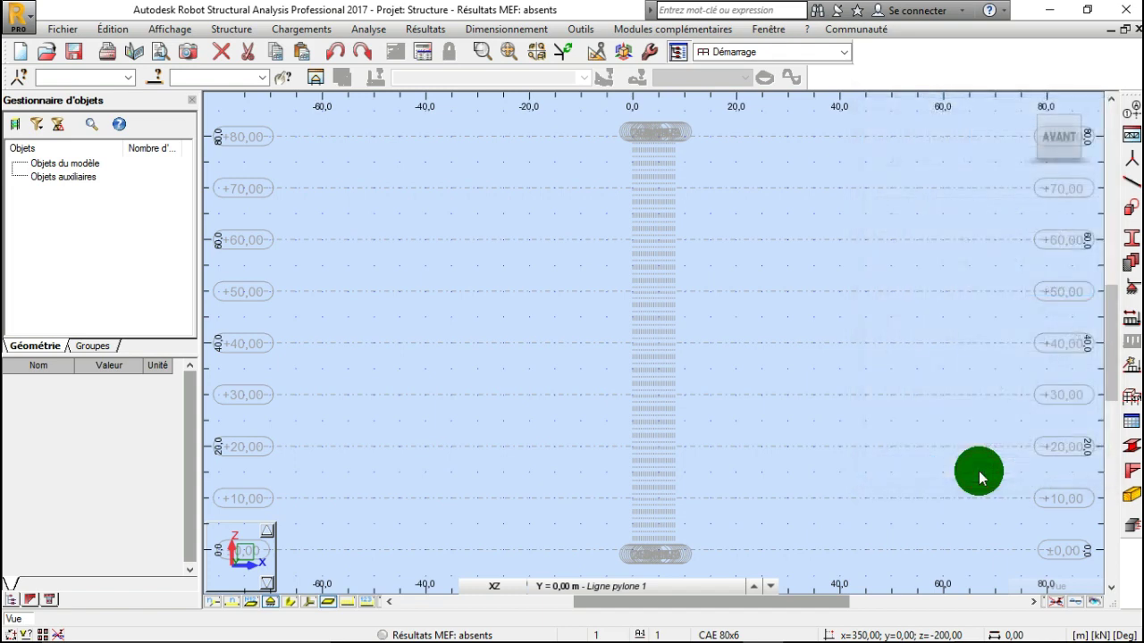
scroll(655, 492, "up", 2)
scroll(654, 471, "up", 1)
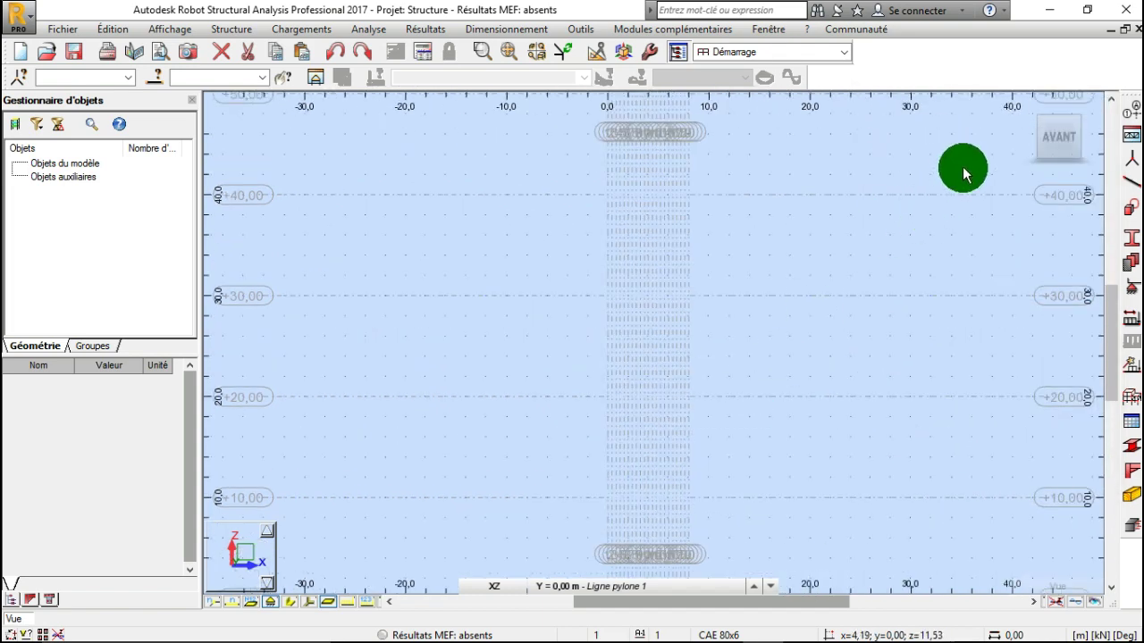
scroll(863, 243, "up", 1)
scroll(557, 478, "up", 1)
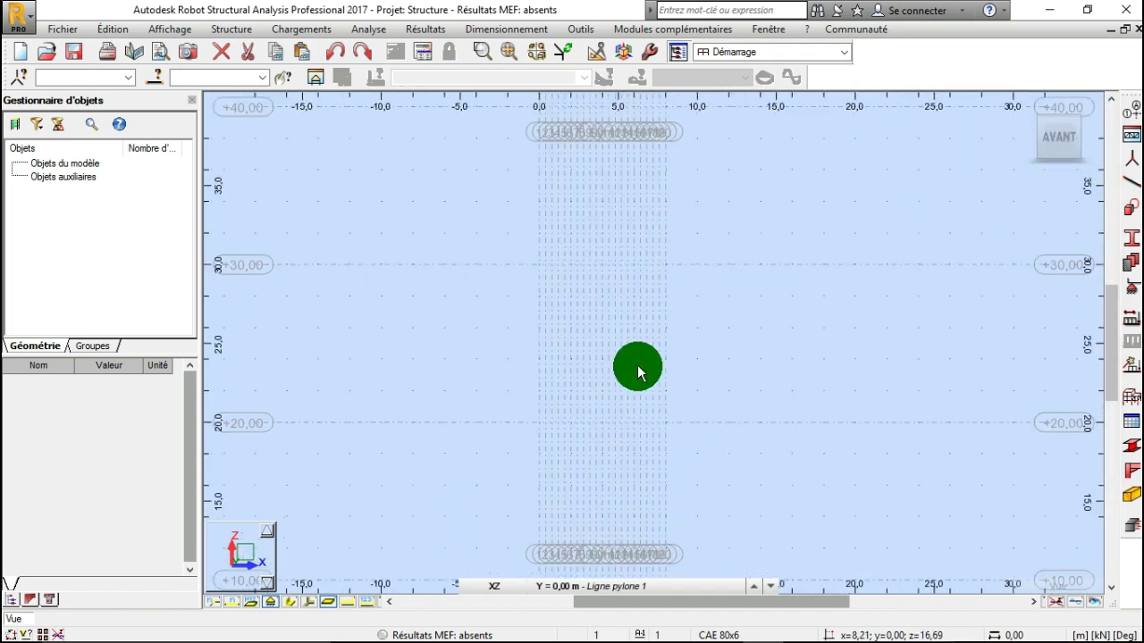
left_click(262, 541)
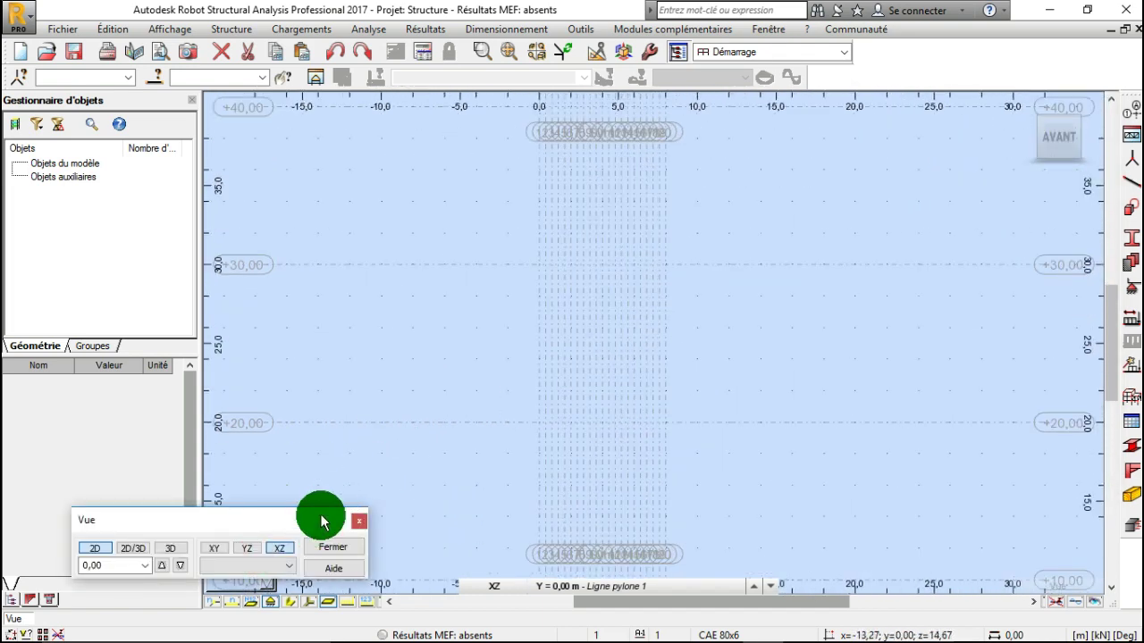
left_click(170, 548)
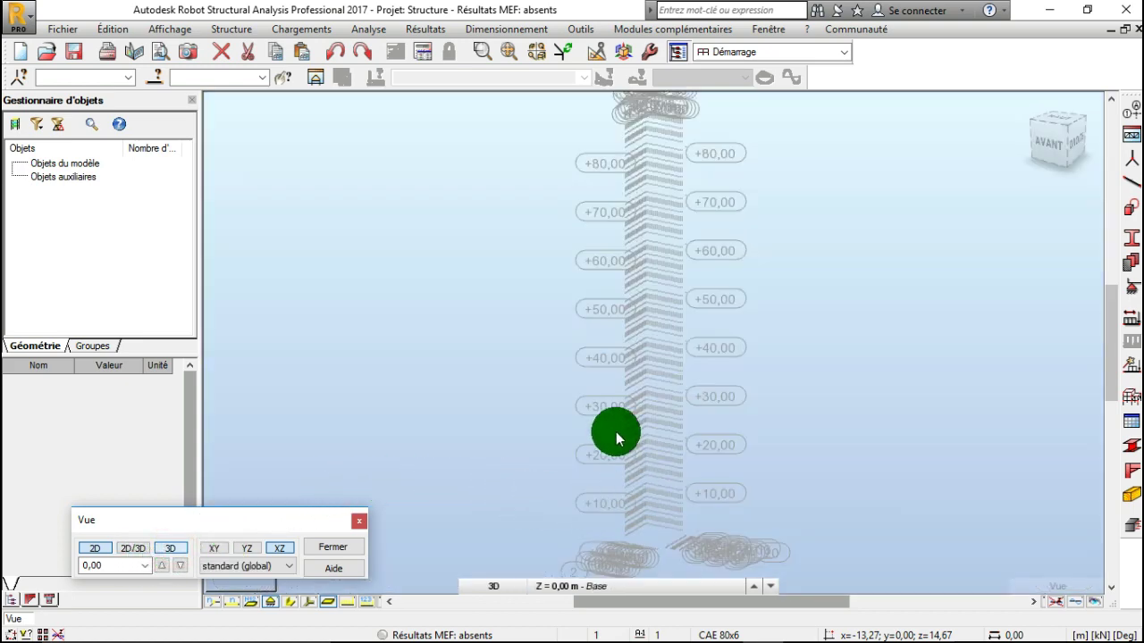
Step: Examine the construction line grid in 3D, checking the base and the labels of the X, Y and Z lines
middle_click_drag(642, 555, 618, 442)
scroll(619, 431, "down", 2)
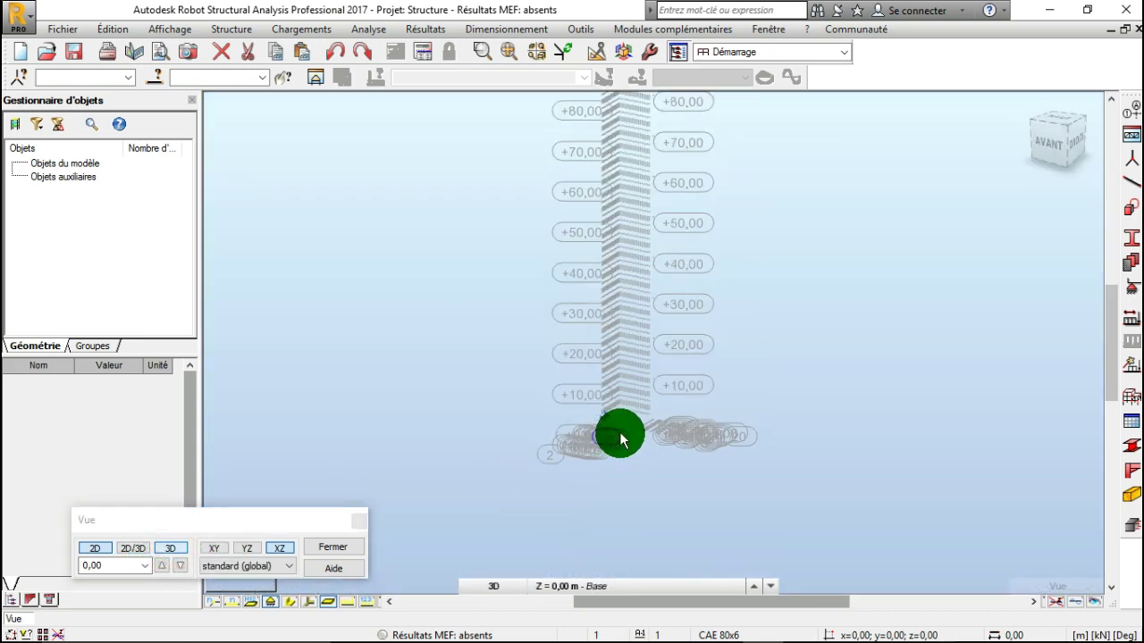
scroll(620, 411, "up", 6)
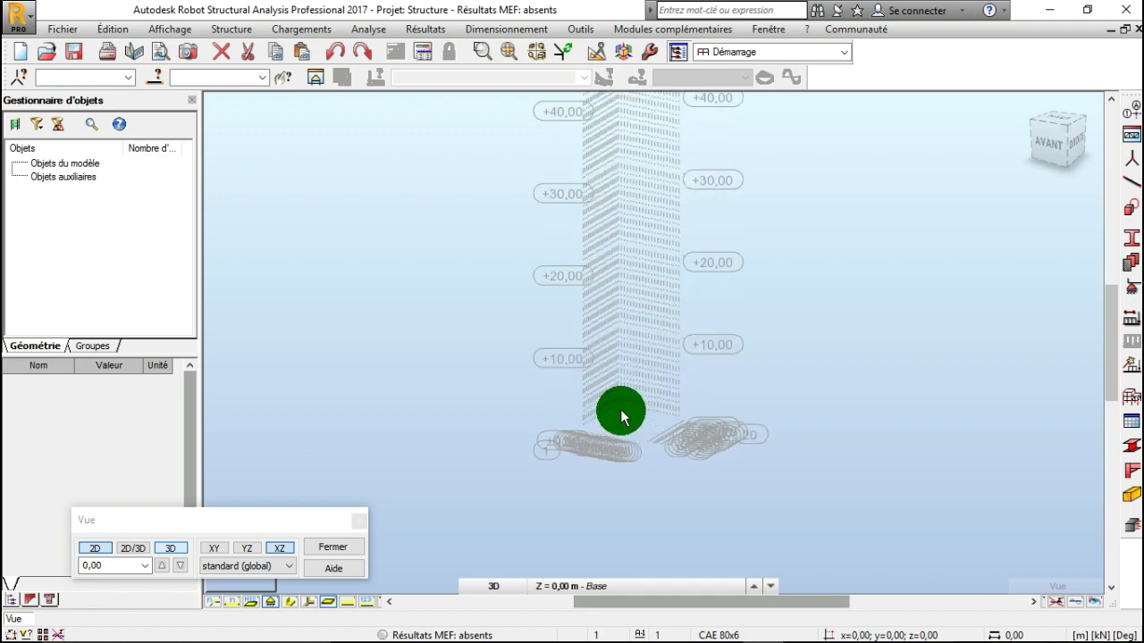
scroll(616, 420, "up", 8)
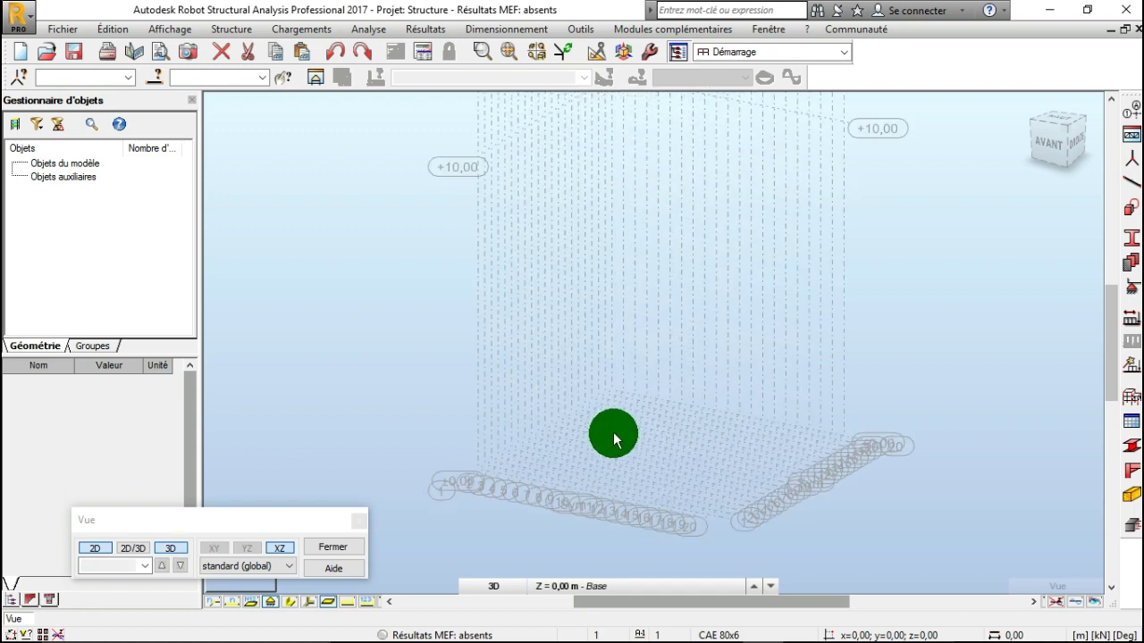
scroll(536, 424, "down", 5)
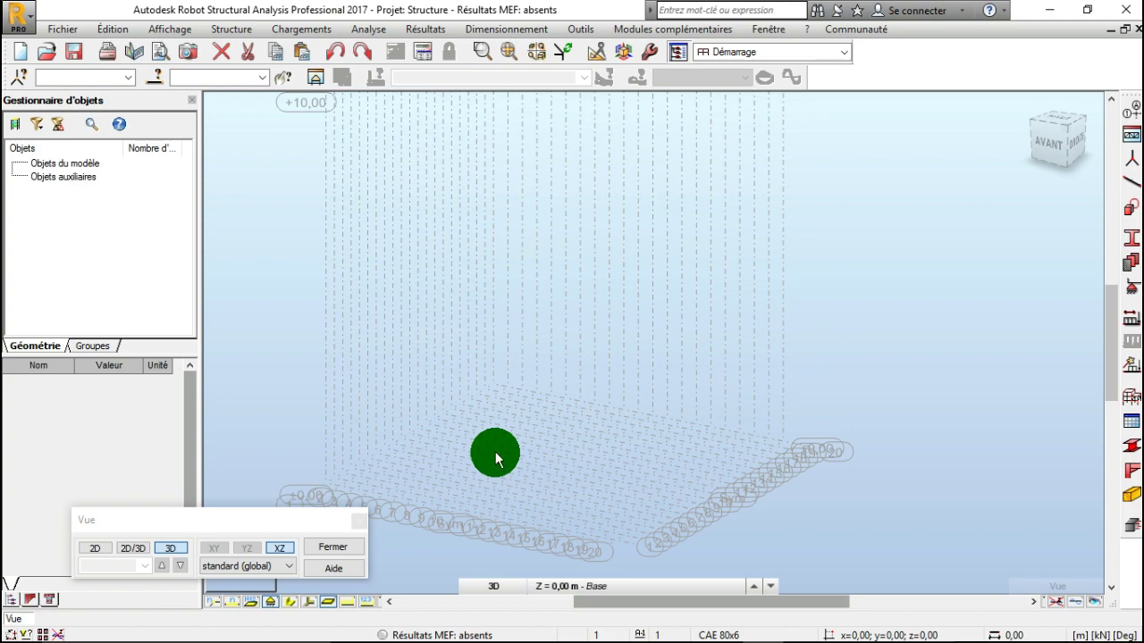
middle_click_drag(506, 418, 531, 396)
scroll(521, 405, "up", 3)
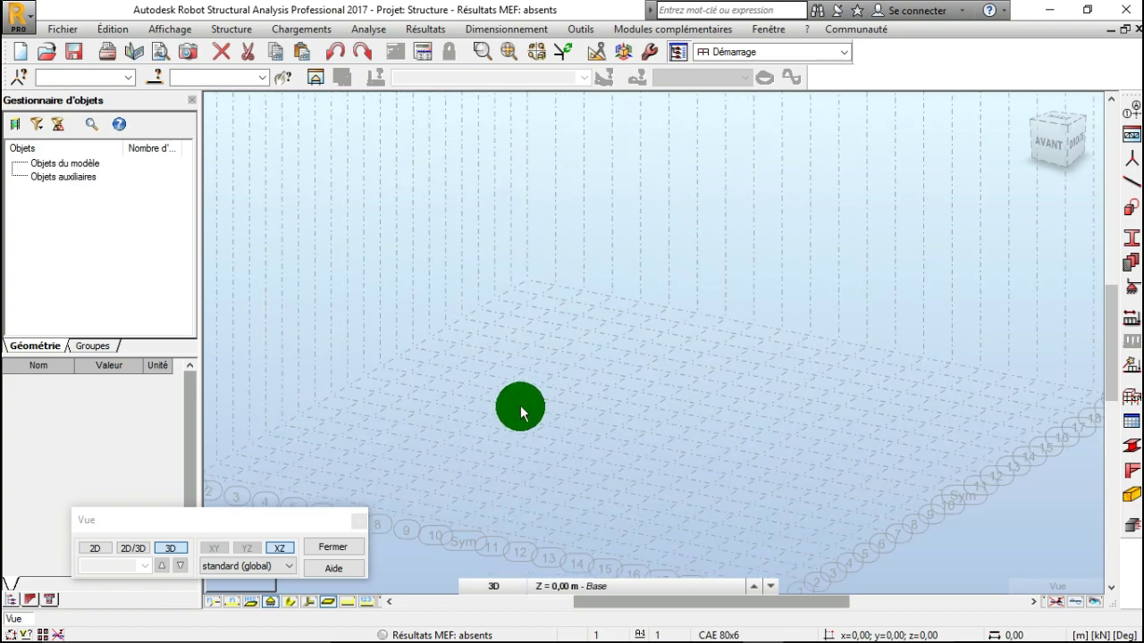
scroll(521, 401, "up", 3)
scroll(527, 398, "down", 4)
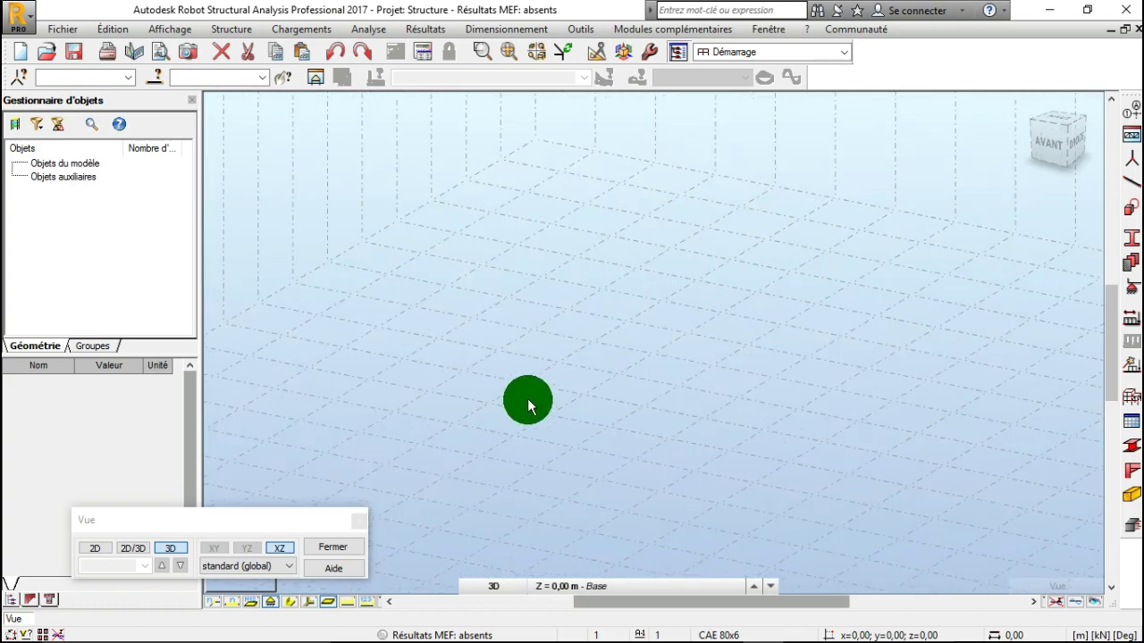
scroll(528, 397, "down", 5)
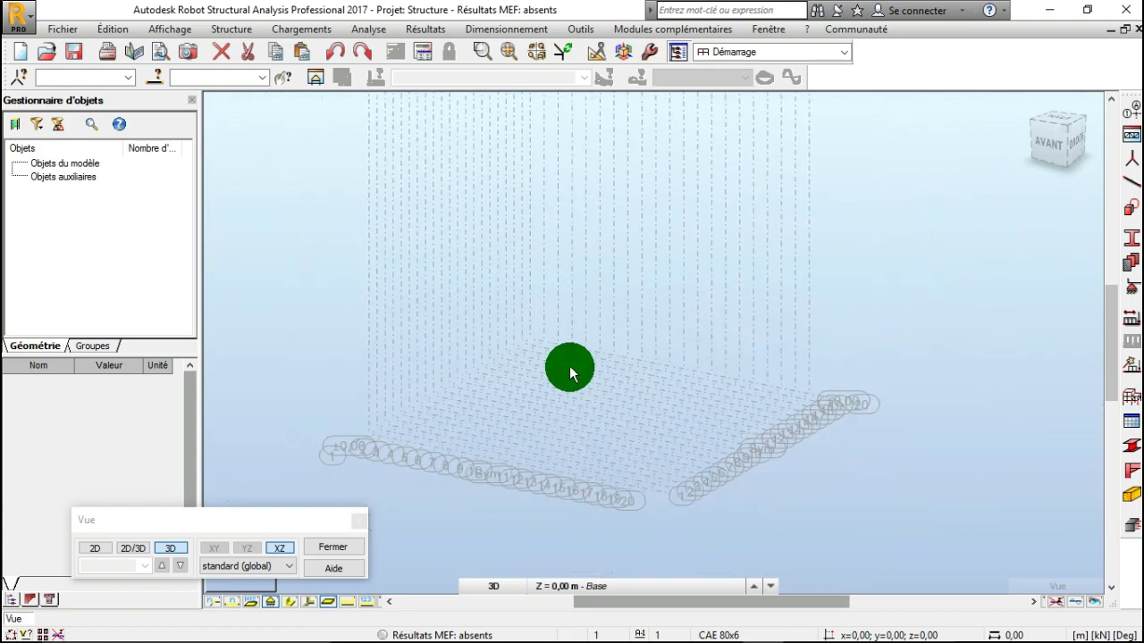
middle_click_drag(578, 334, 584, 409)
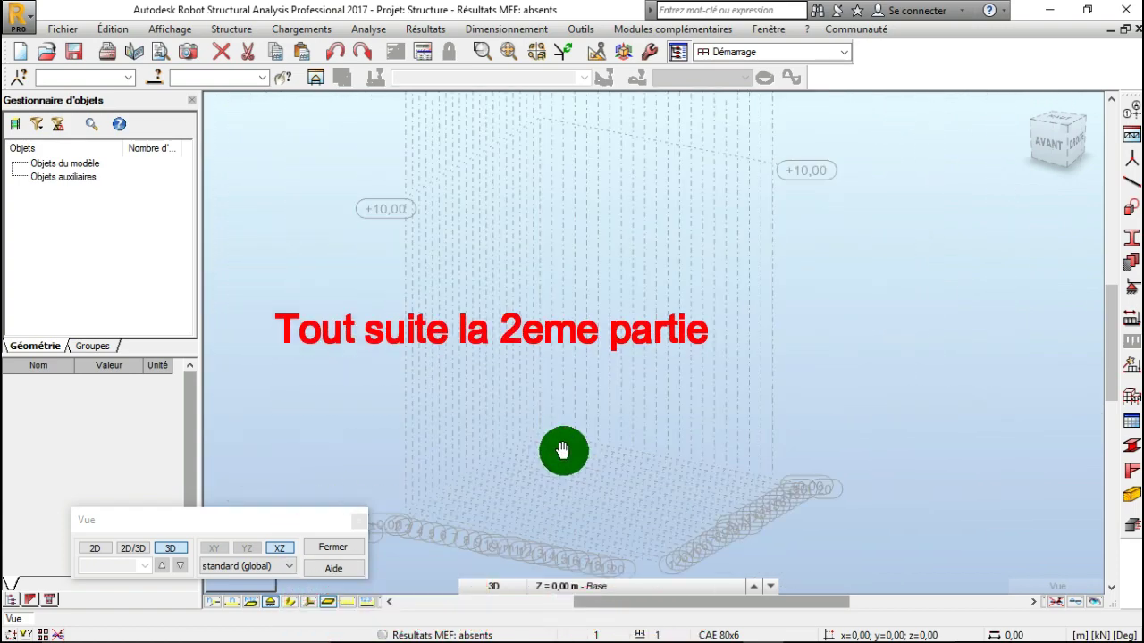
scroll(563, 450, "up", 6)
middle_click_drag(564, 450, 566, 372)
scroll(467, 413, "down", 2)
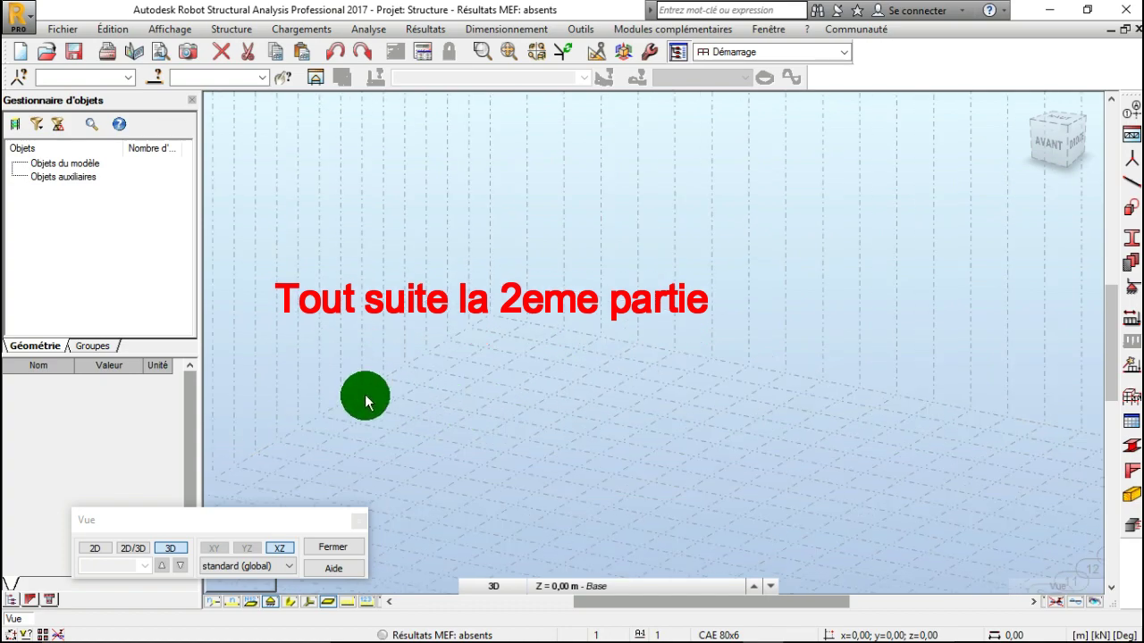